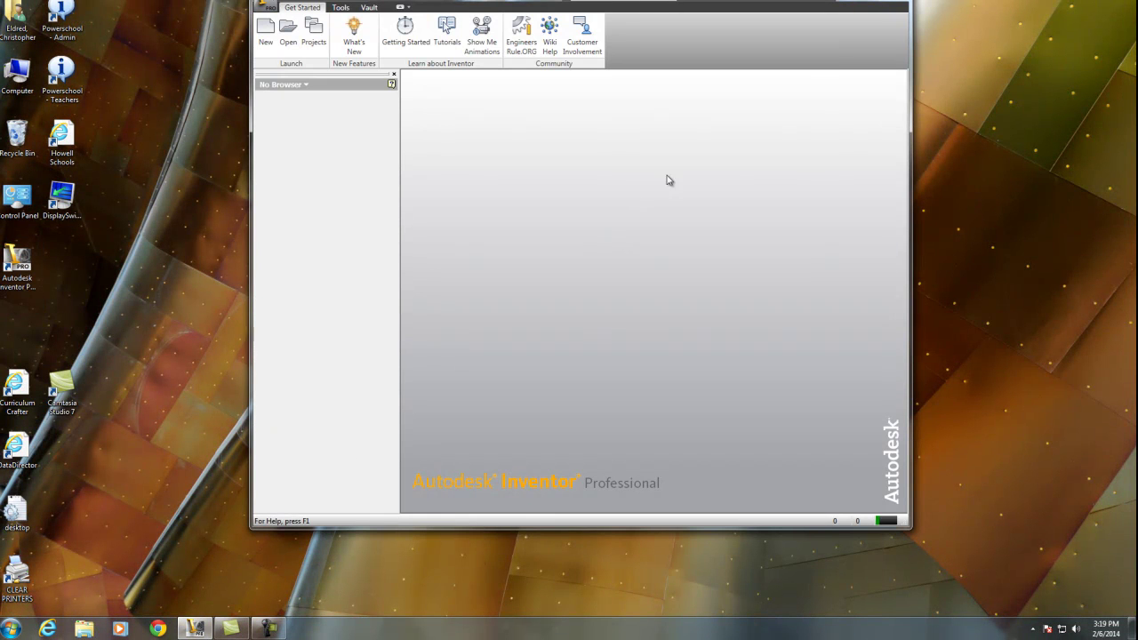
- Maximise Inventor and pick the Standard (in).ipt template in the New File dialog
left_click(886, 2)
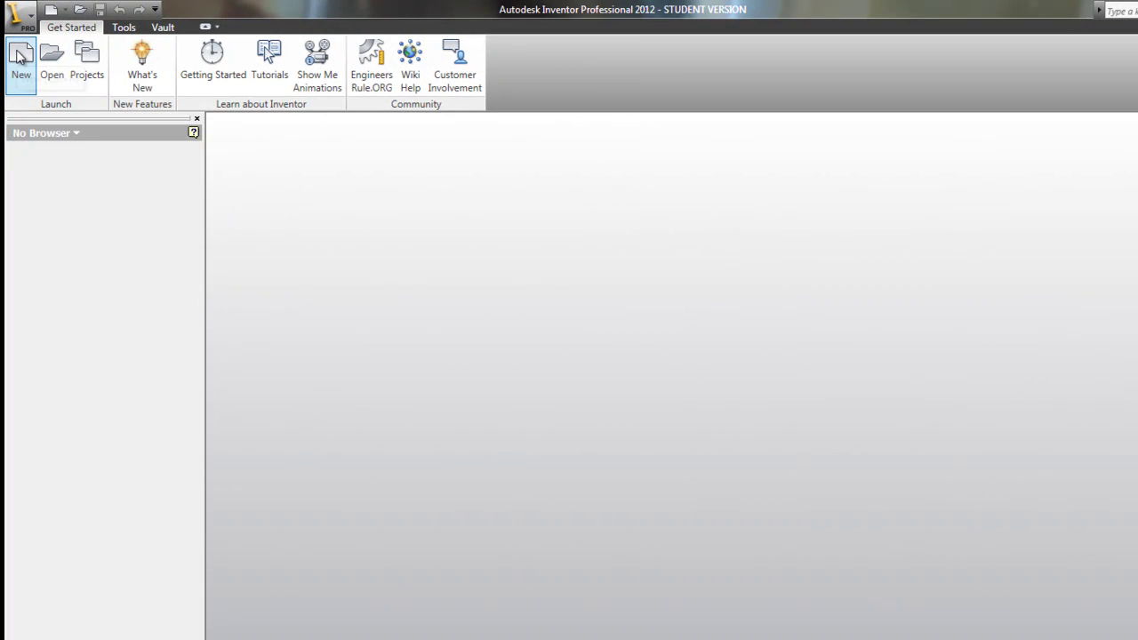
left_click(20, 55)
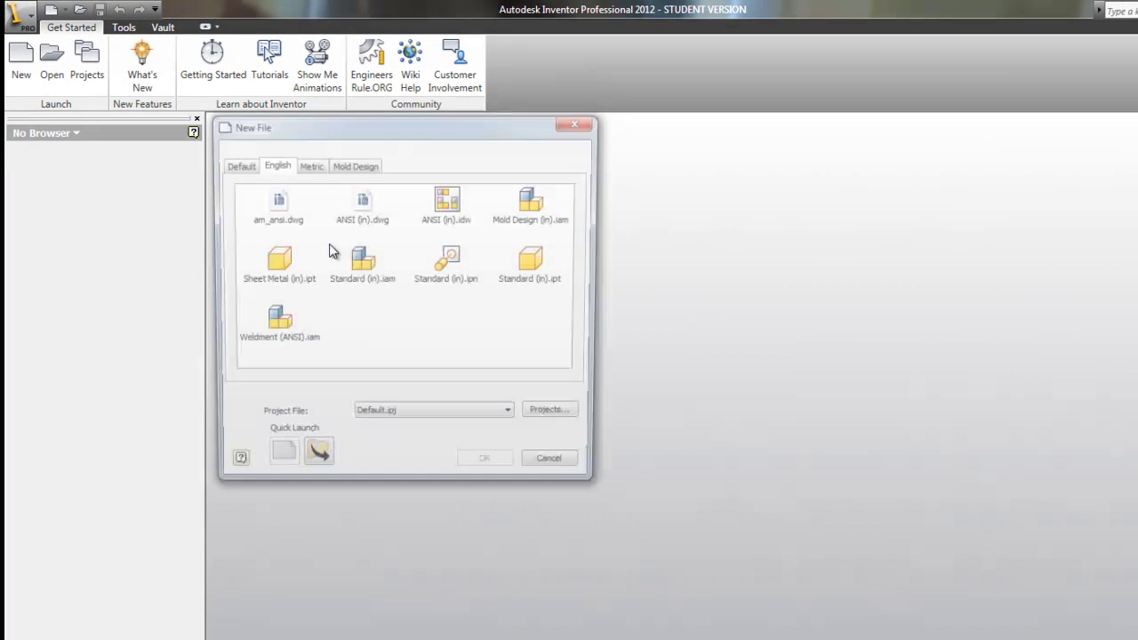
left_click_drag(446, 127, 596, 181)
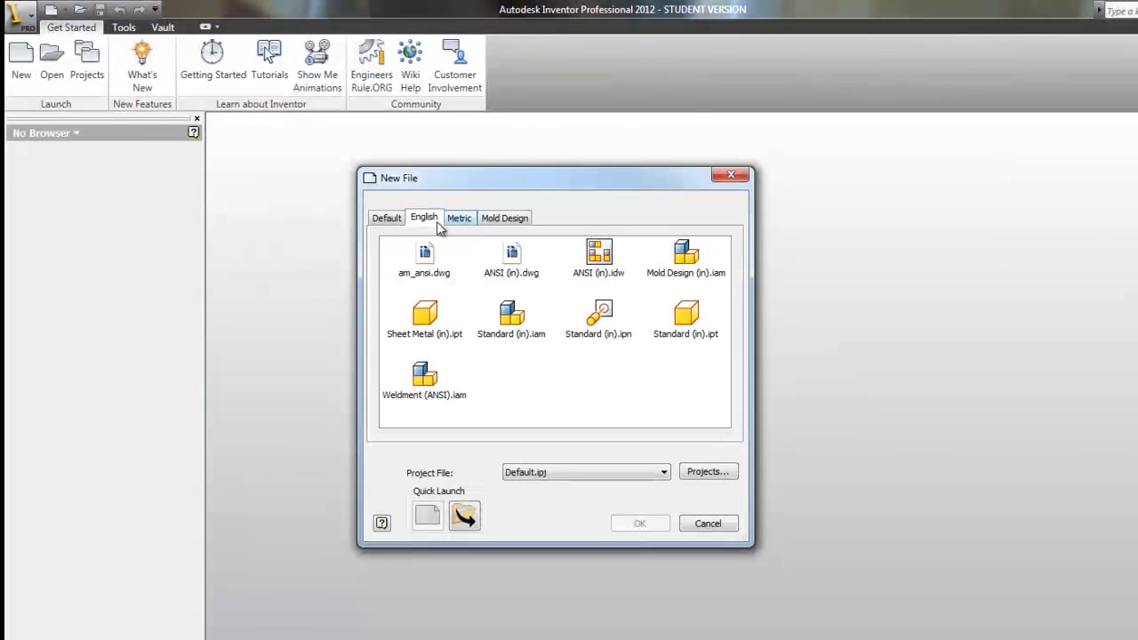
left_click(386, 218)
left_click(424, 218)
left_click(695, 313)
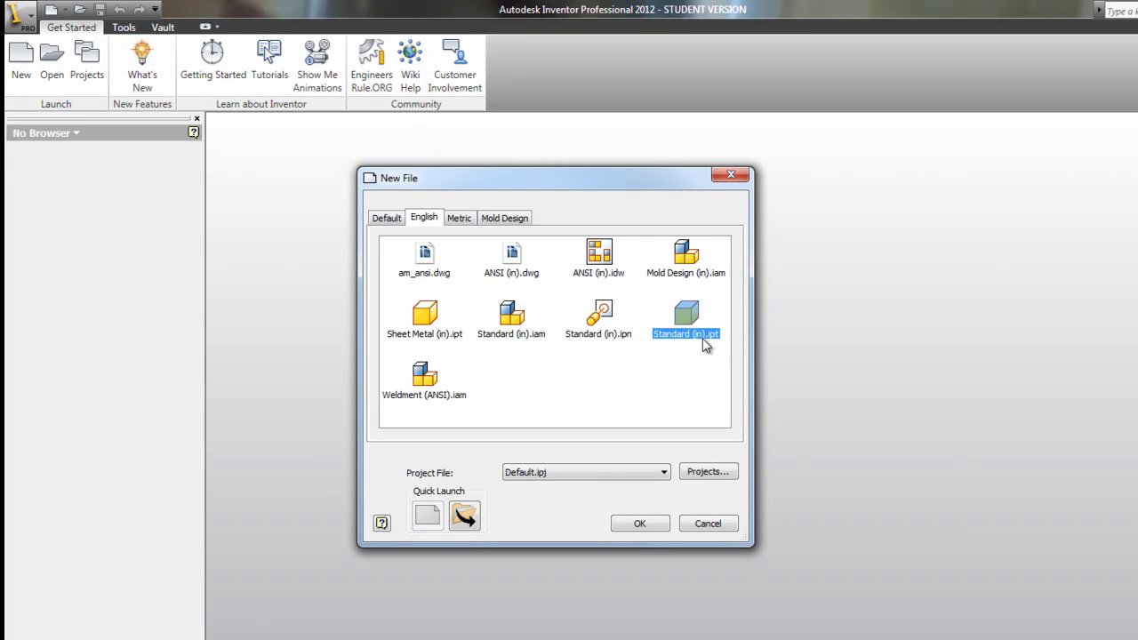
- Browse the metric templates, then reselect Standard (in).ipt and create Part1
left_click(464, 219)
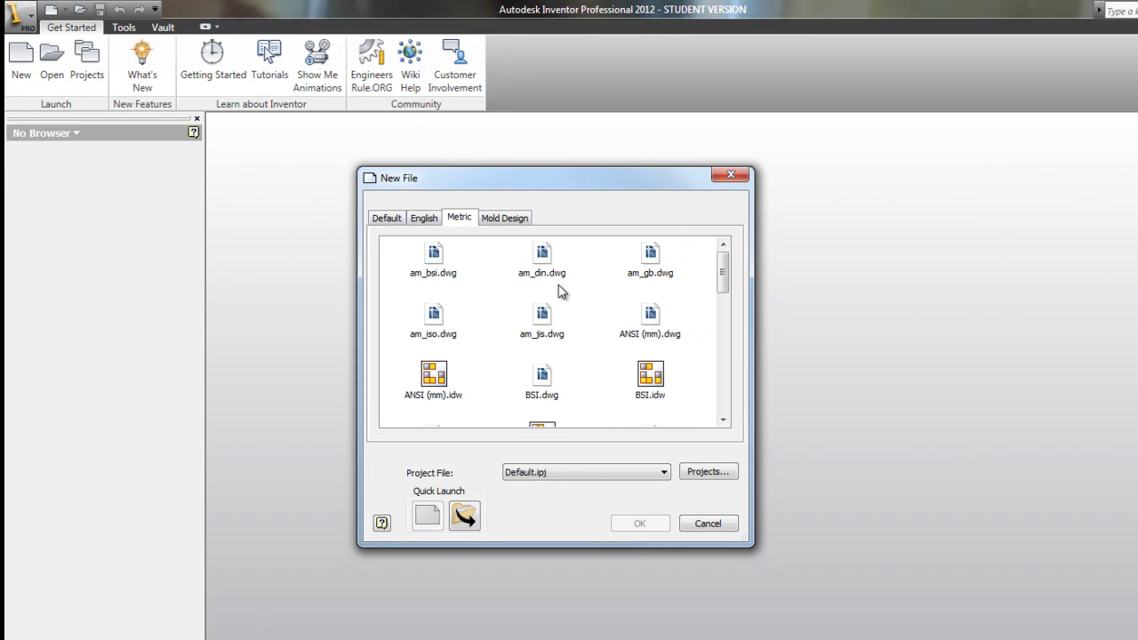
scroll(634, 343, "down", 10)
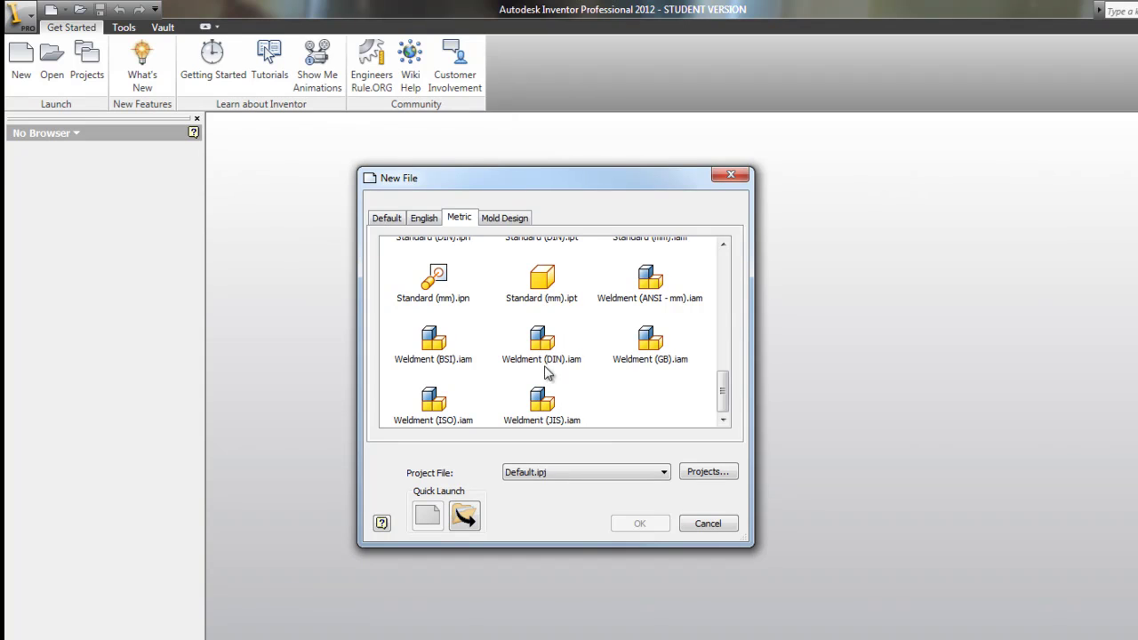
left_click(551, 302)
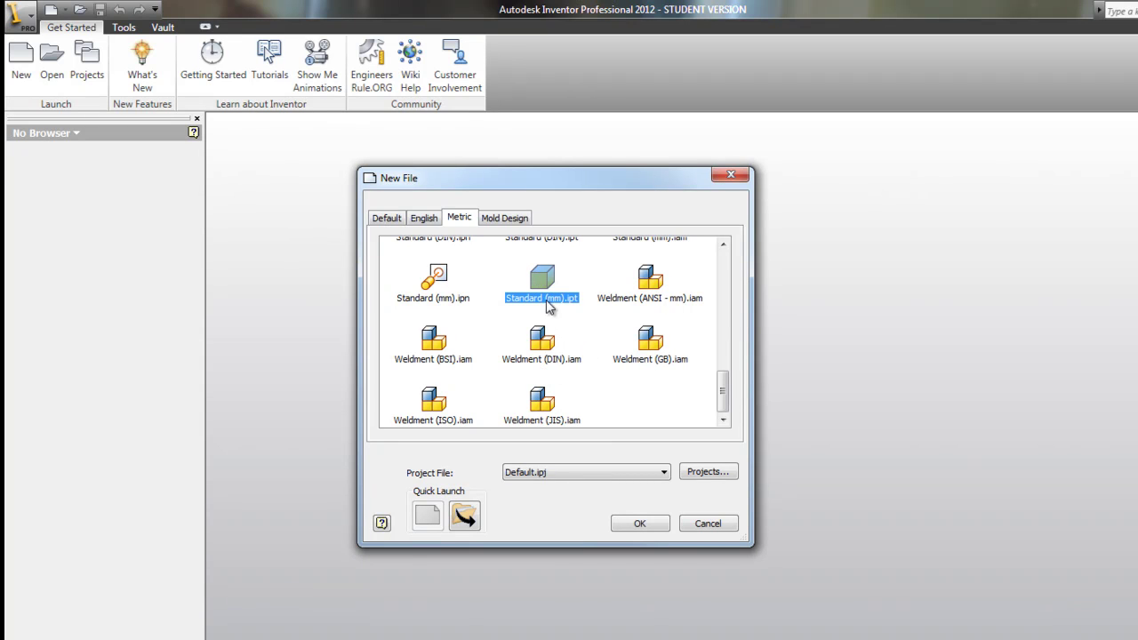
left_click(425, 220)
left_click(677, 352)
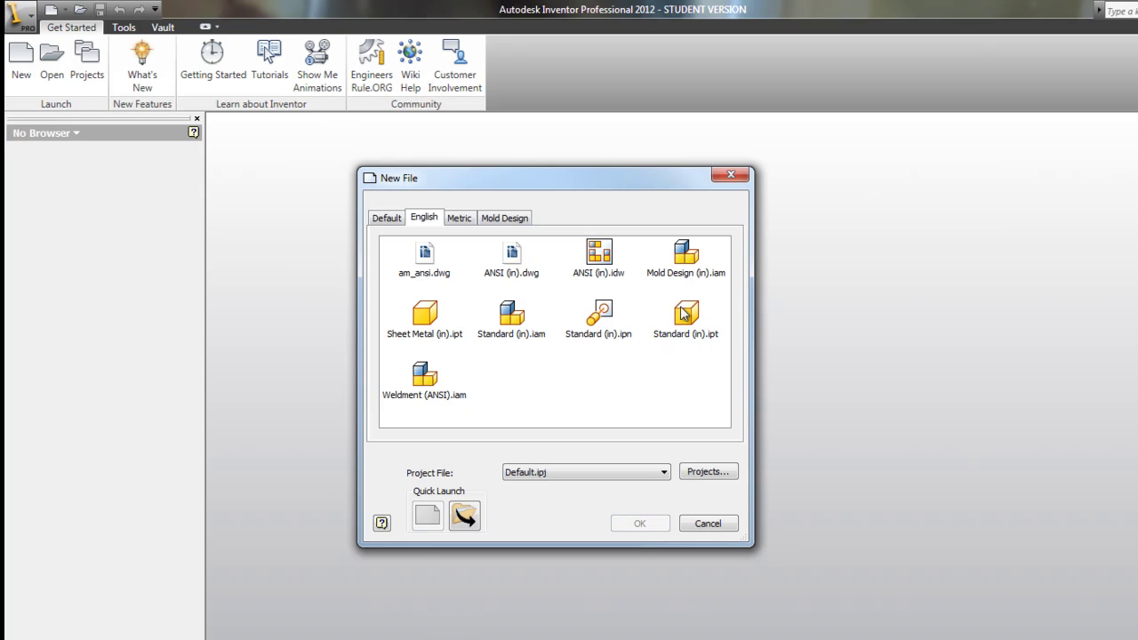
left_click(683, 313)
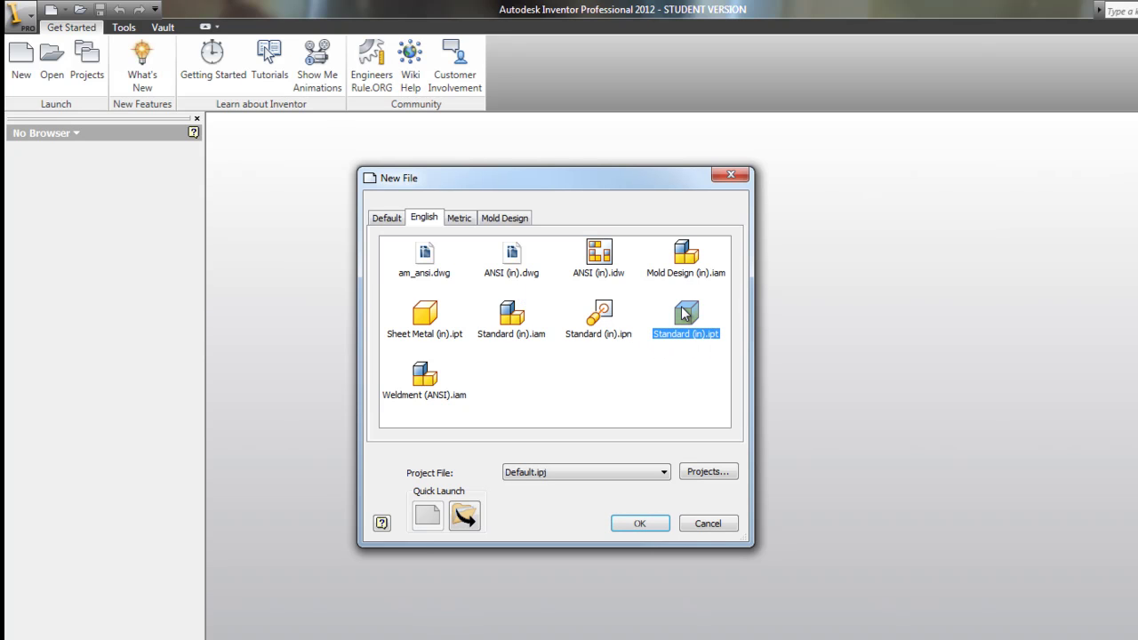
left_click(641, 524)
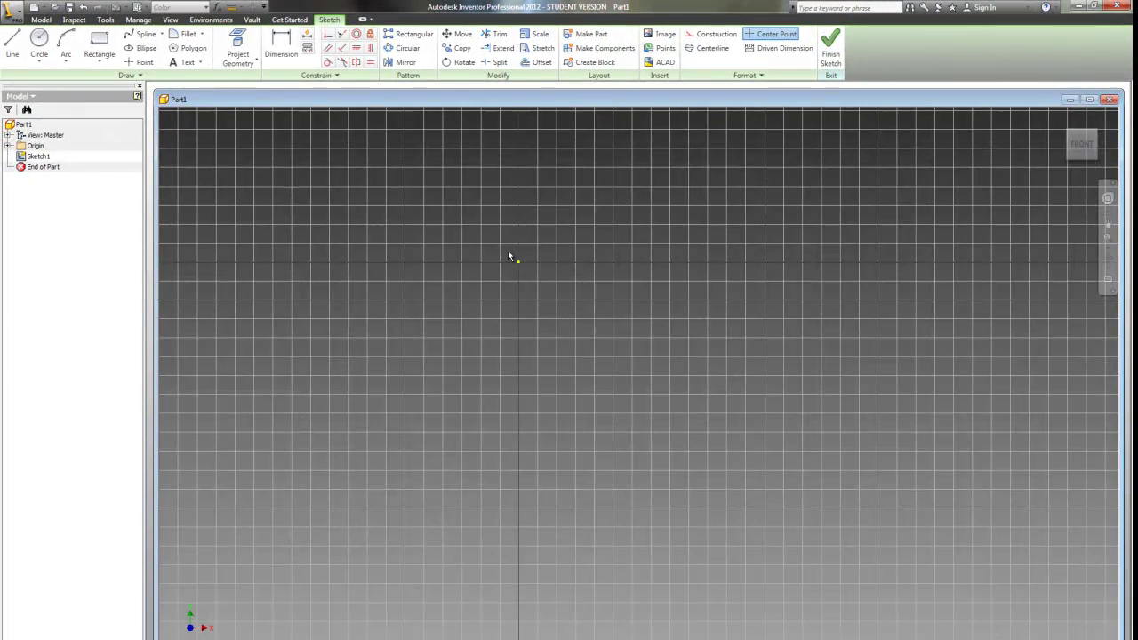
- Zoom into the sketch grid and pick the rectangle tool from the right-click marking menu
scroll(509, 258, "up", 3)
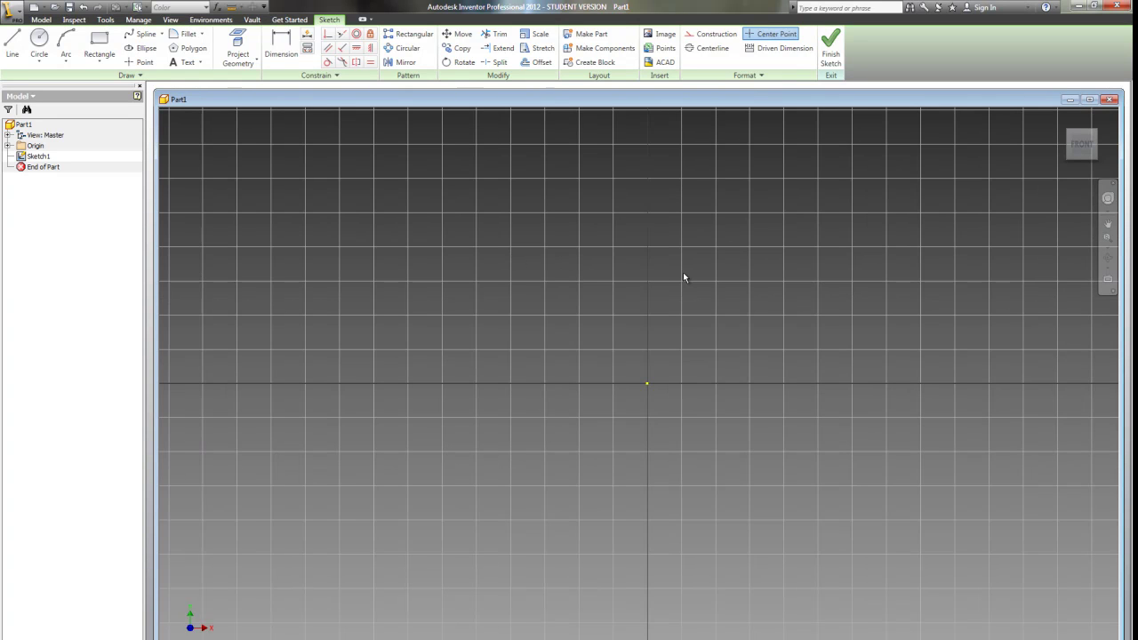
right_click(683, 276)
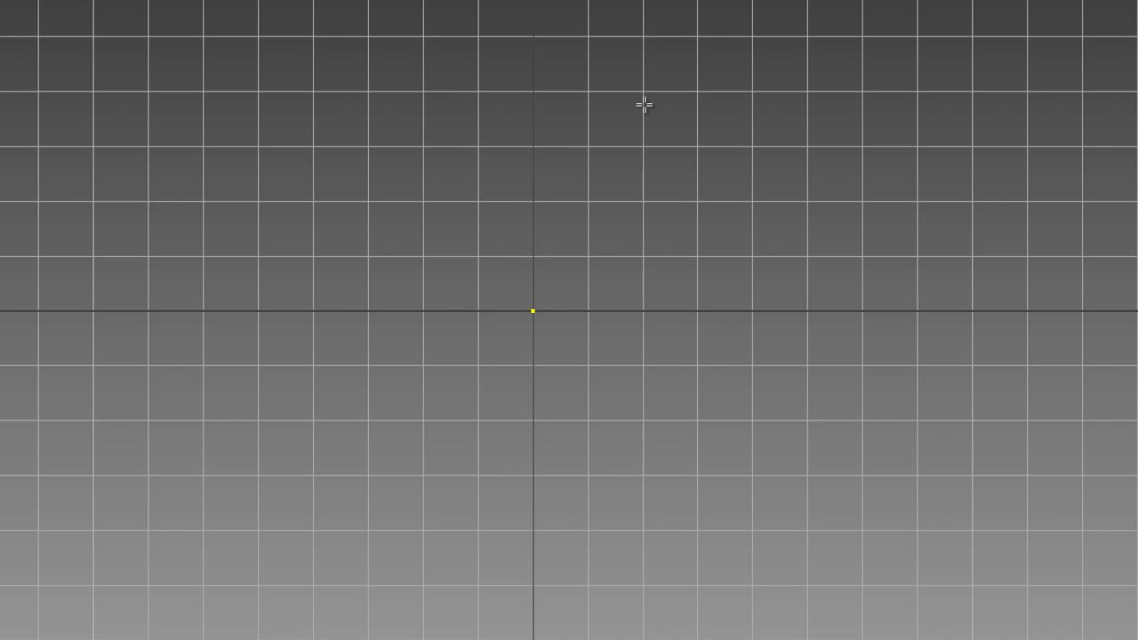
left_click(534, 310)
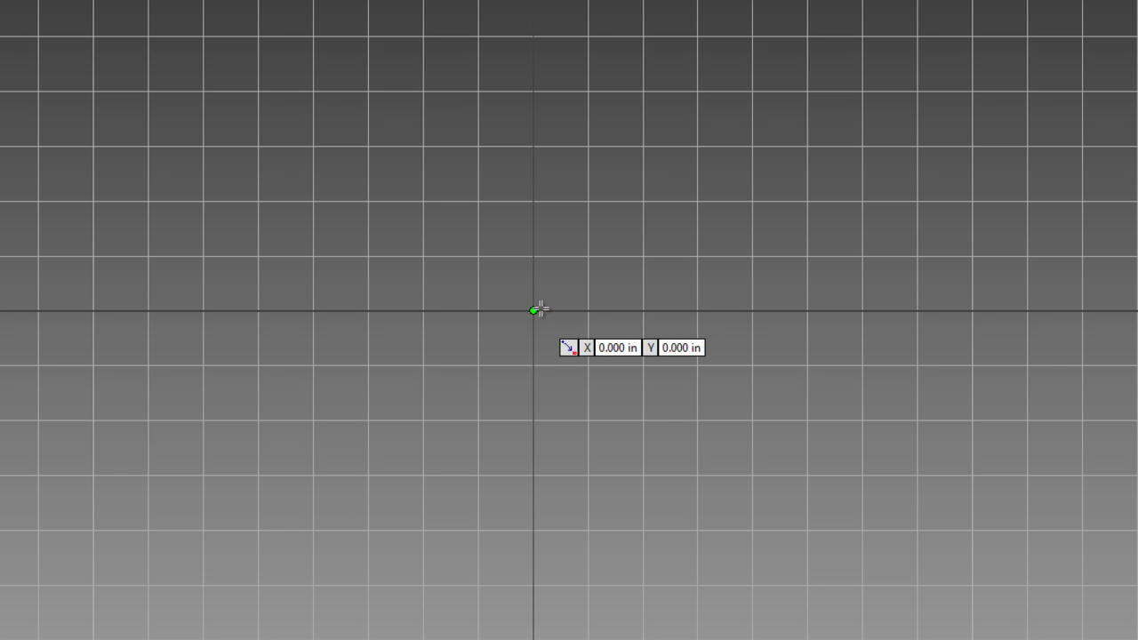
- Draw a 1 × 1 in square with its first corner fixed at the origin 0,0
key("Tab")
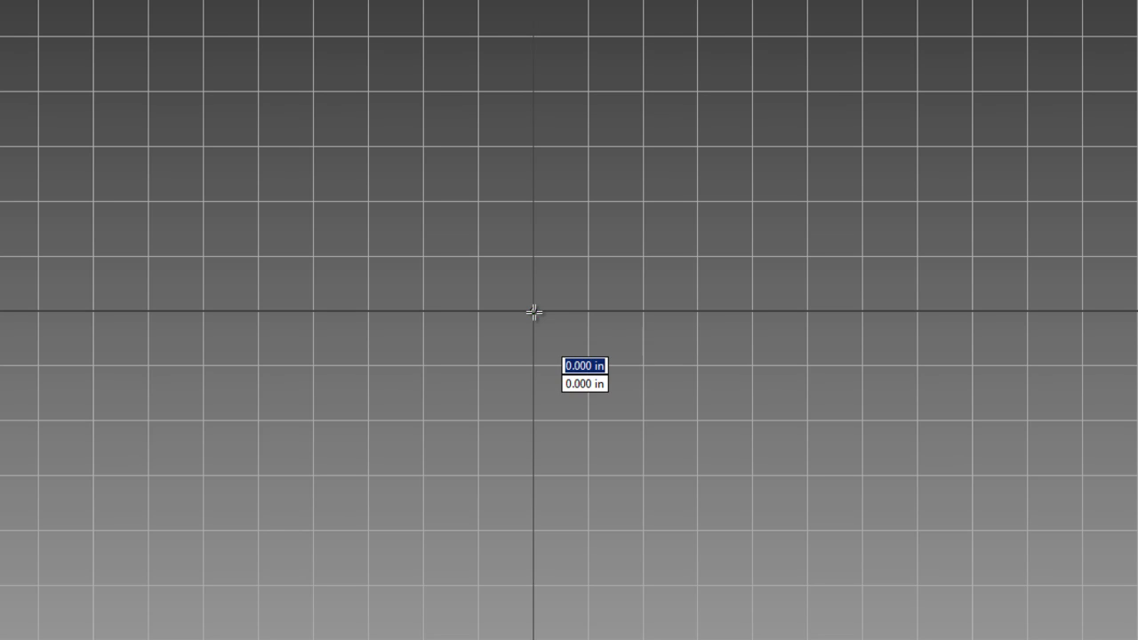
left_click(533, 311)
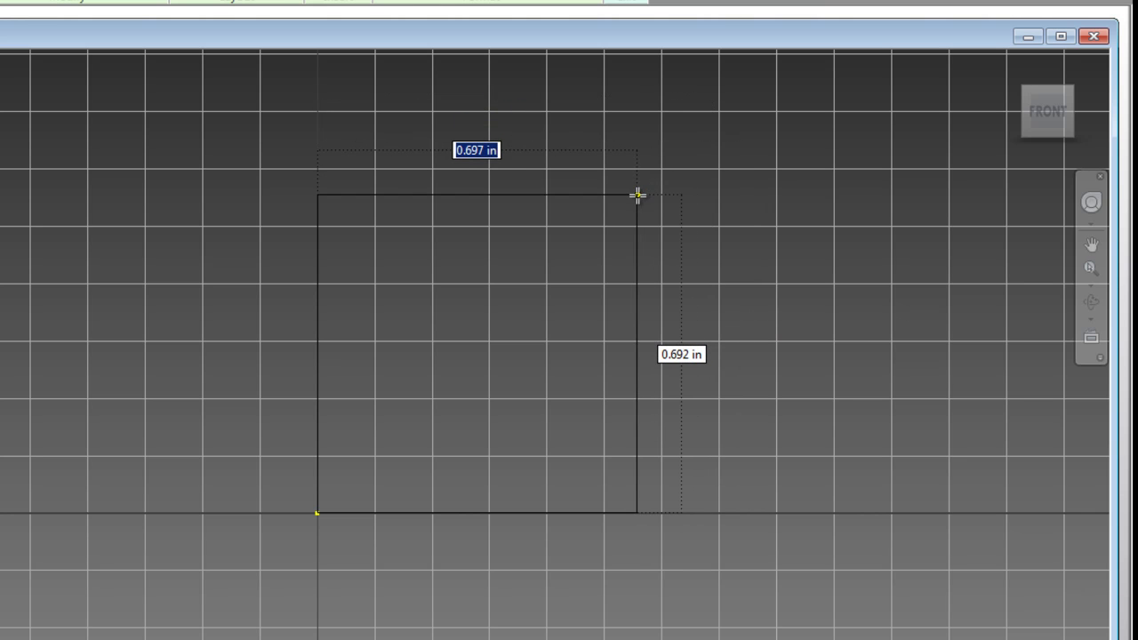
type("1")
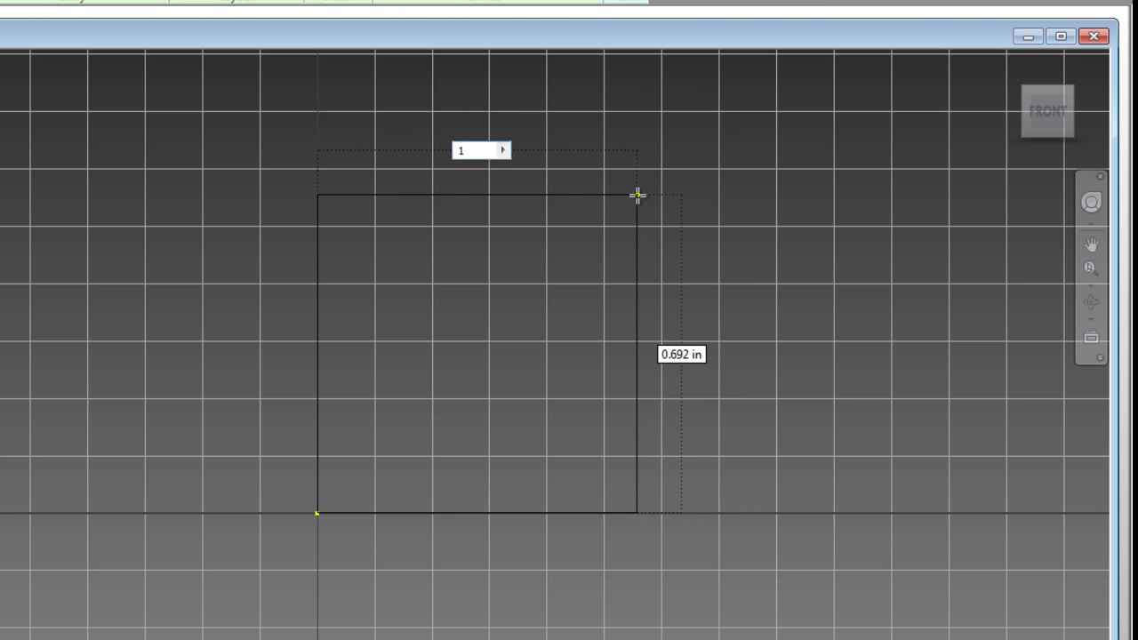
key("Tab")
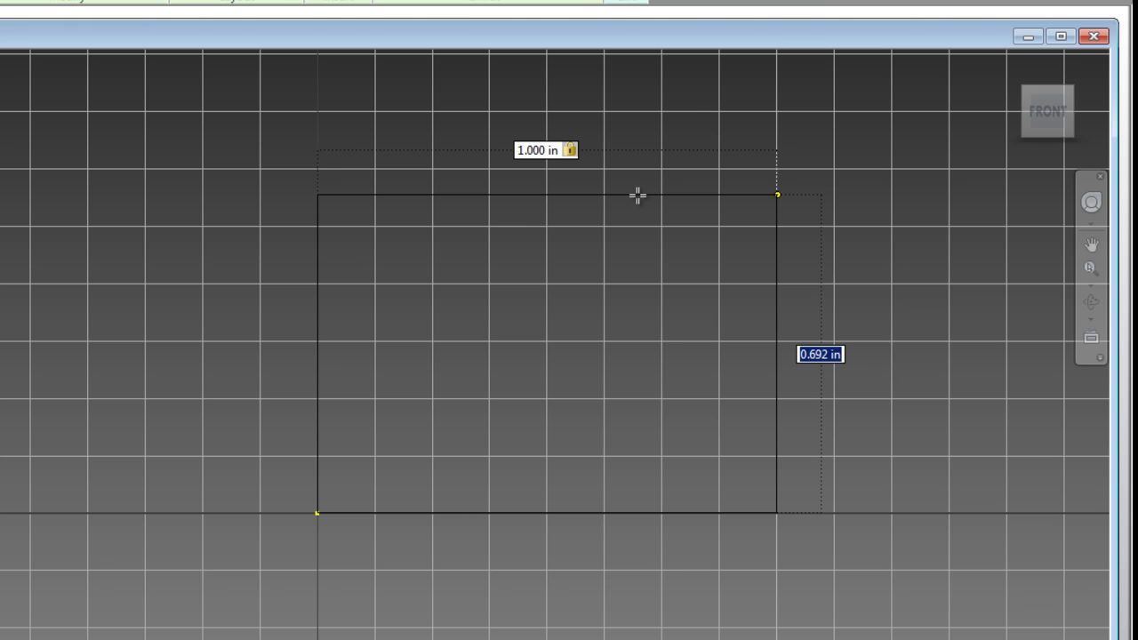
type("1")
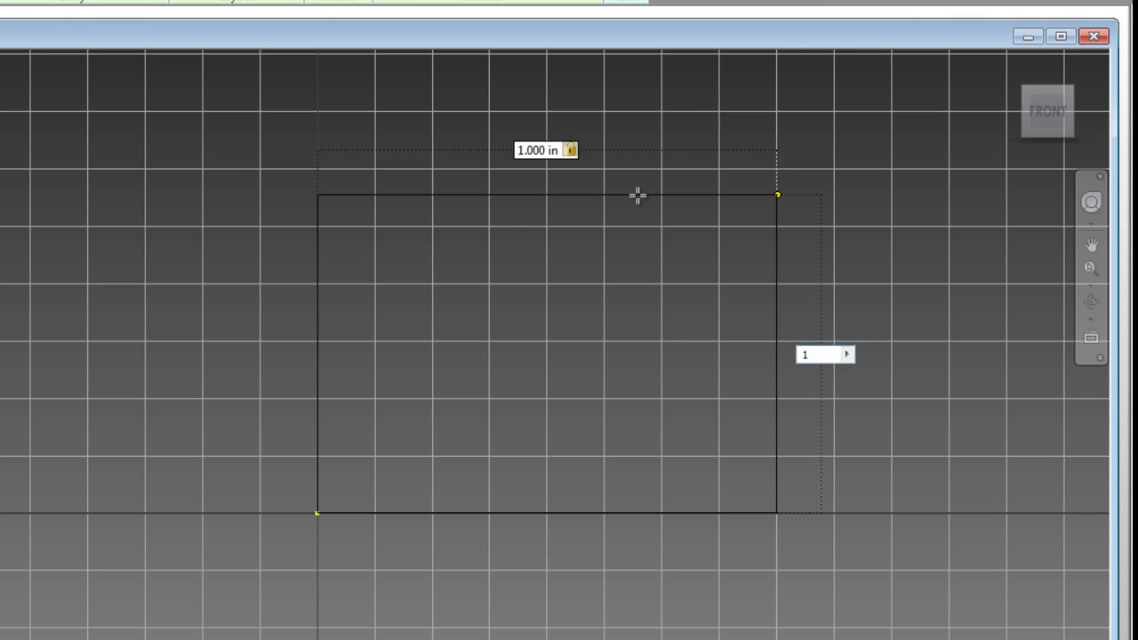
key("Tab")
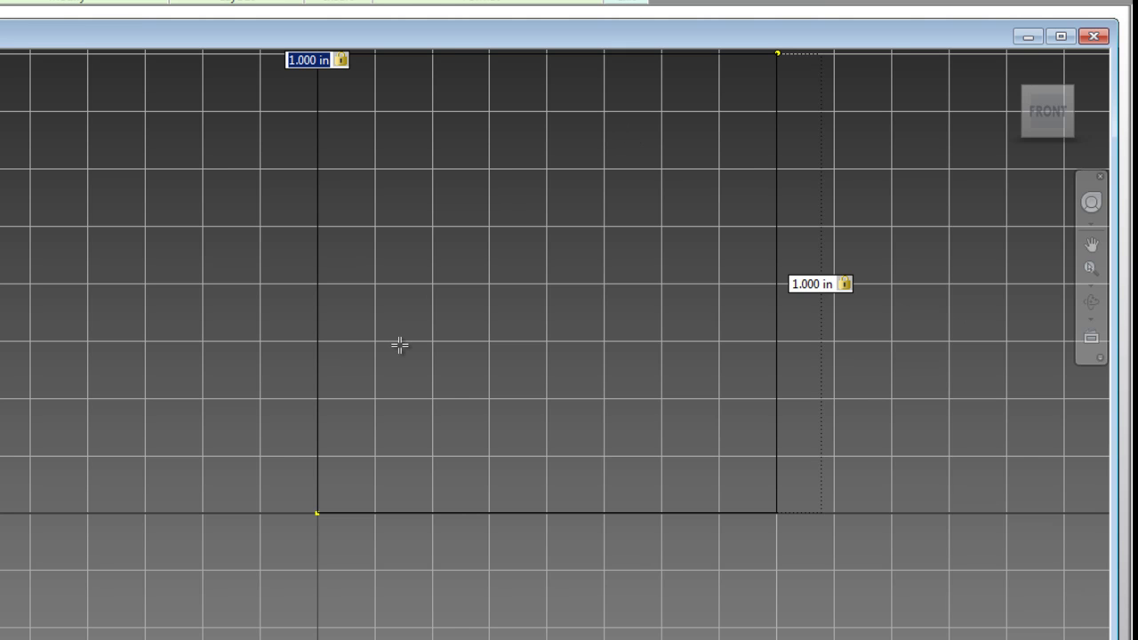
scroll(399, 345, "down", 3)
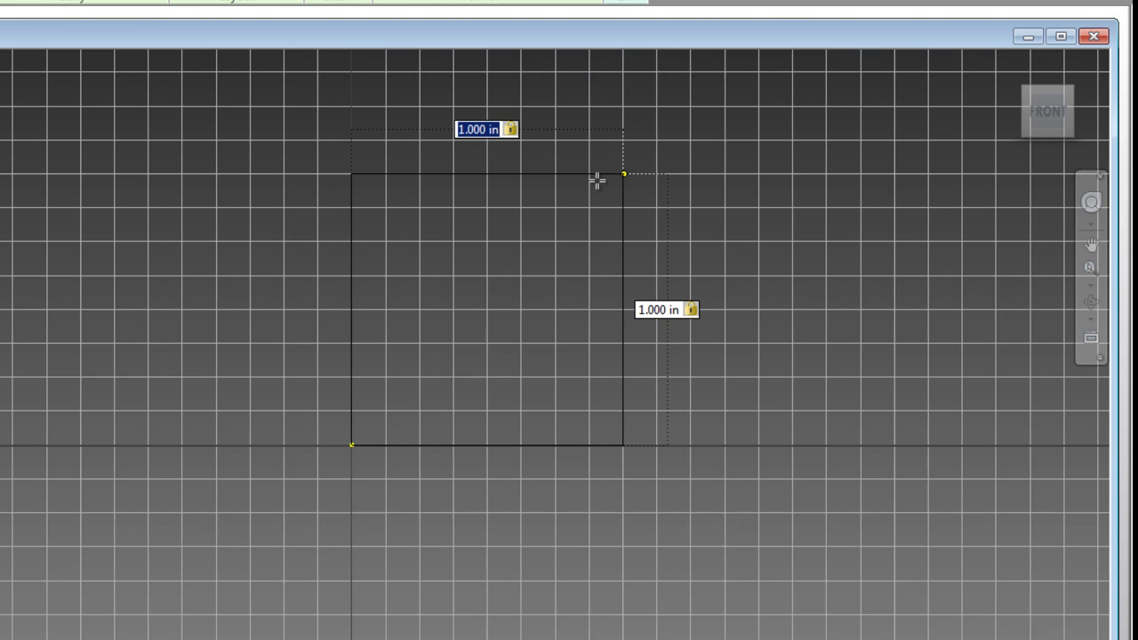
scroll(597, 180, "up", 5)
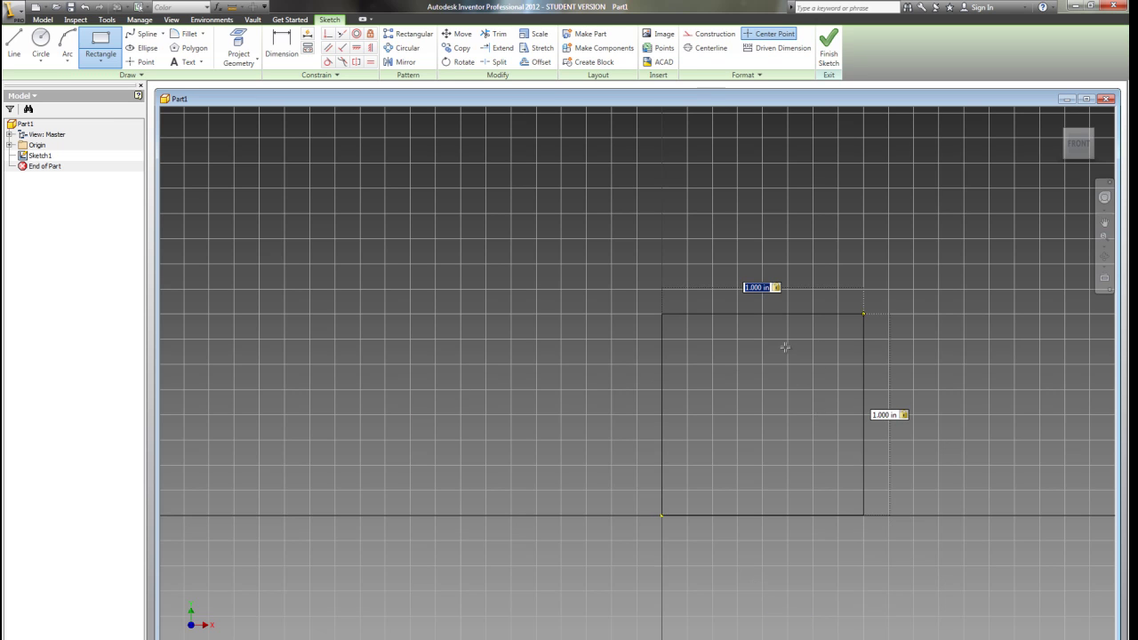
left_click(845, 329)
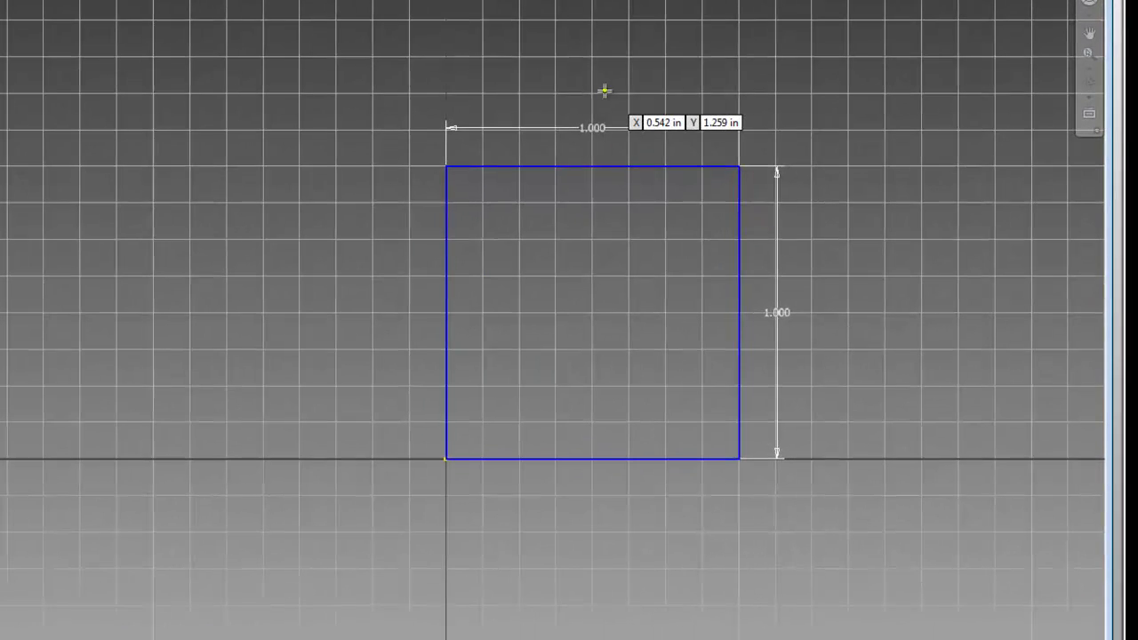
- Finish the 2D sketch and return to the zoomed-out isometric home view
right_click(677, 165)
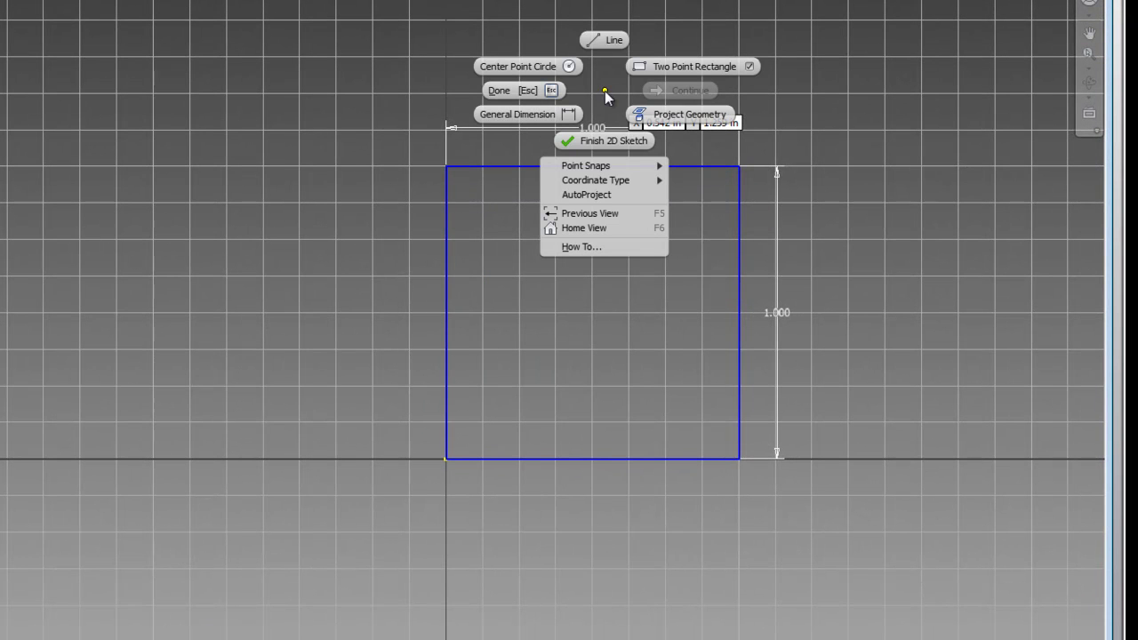
left_click(612, 142)
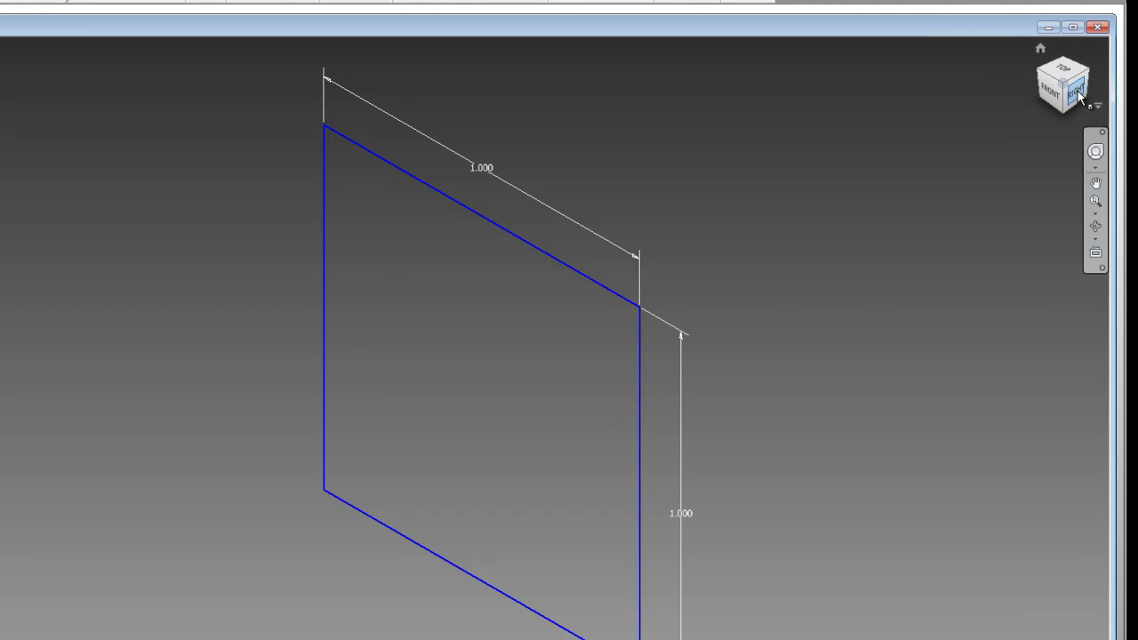
mouse_move(1078, 92)
left_mouse_down()
mouse_move(1024, 101)
mouse_move(1017, 77)
mouse_move(1067, 49)
mouse_move(1032, 84)
mouse_move(68, 133)
mouse_move(178, 284)
mouse_move(26, 205)
mouse_move(19, 182)
left_mouse_up()
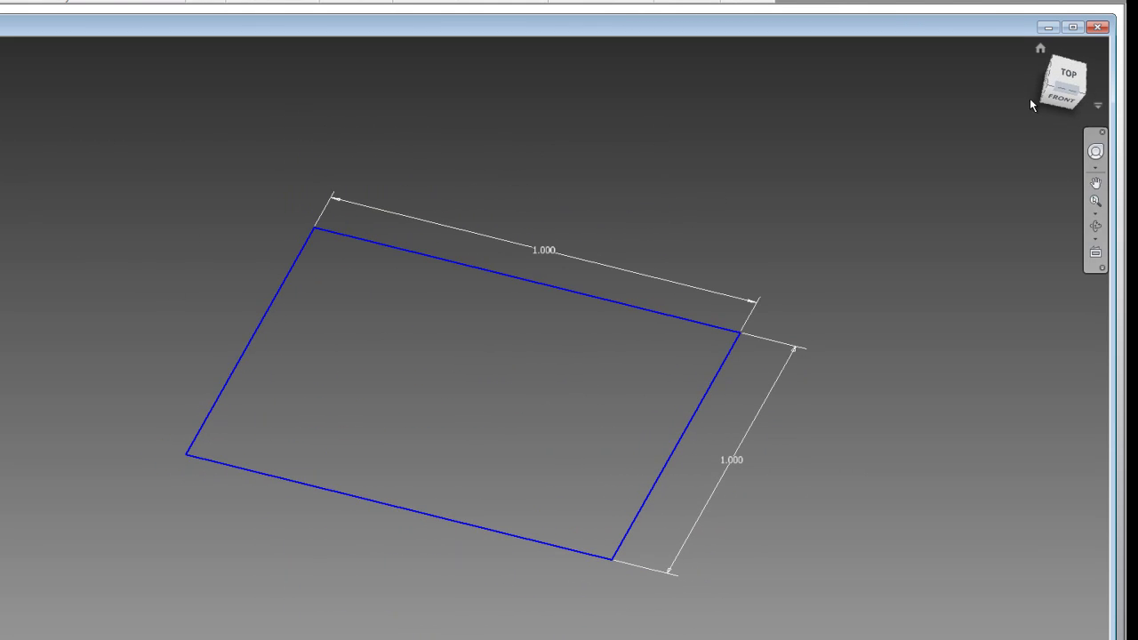
left_click(1039, 49)
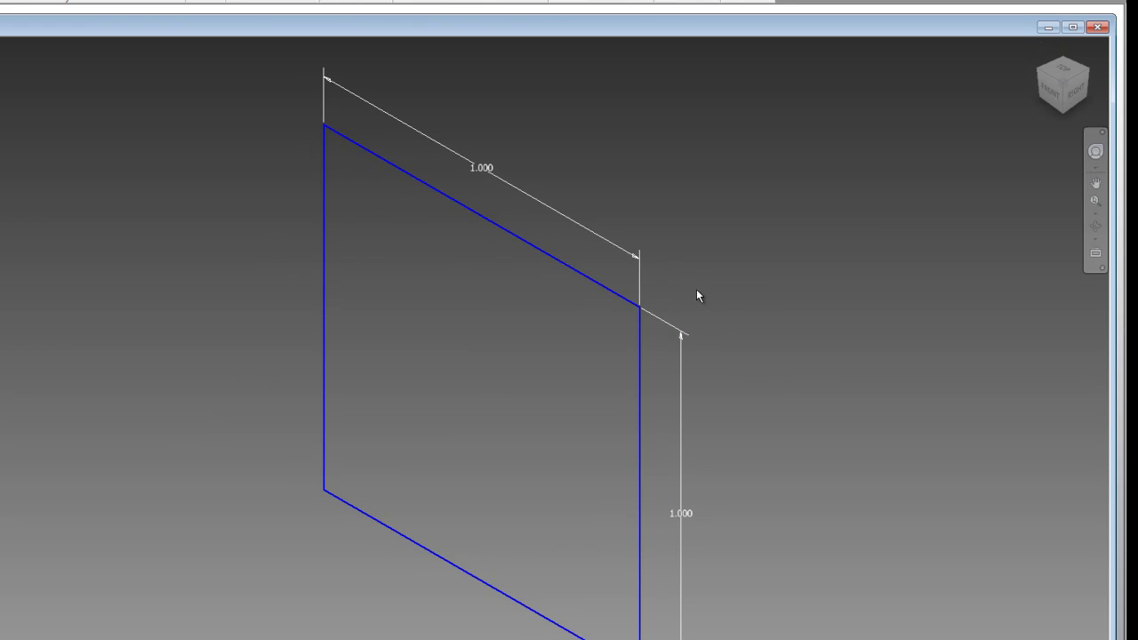
scroll(676, 297, "down", 2)
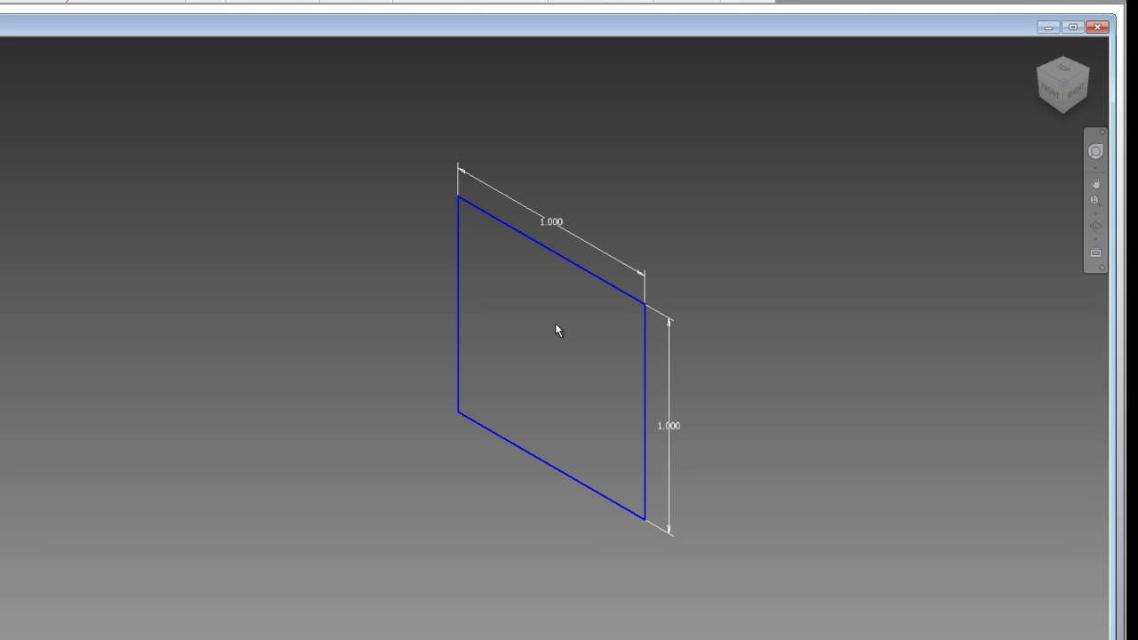
- Start extruding the square profile, entering a depth of 2 and a .5 taper
right_click(497, 299)
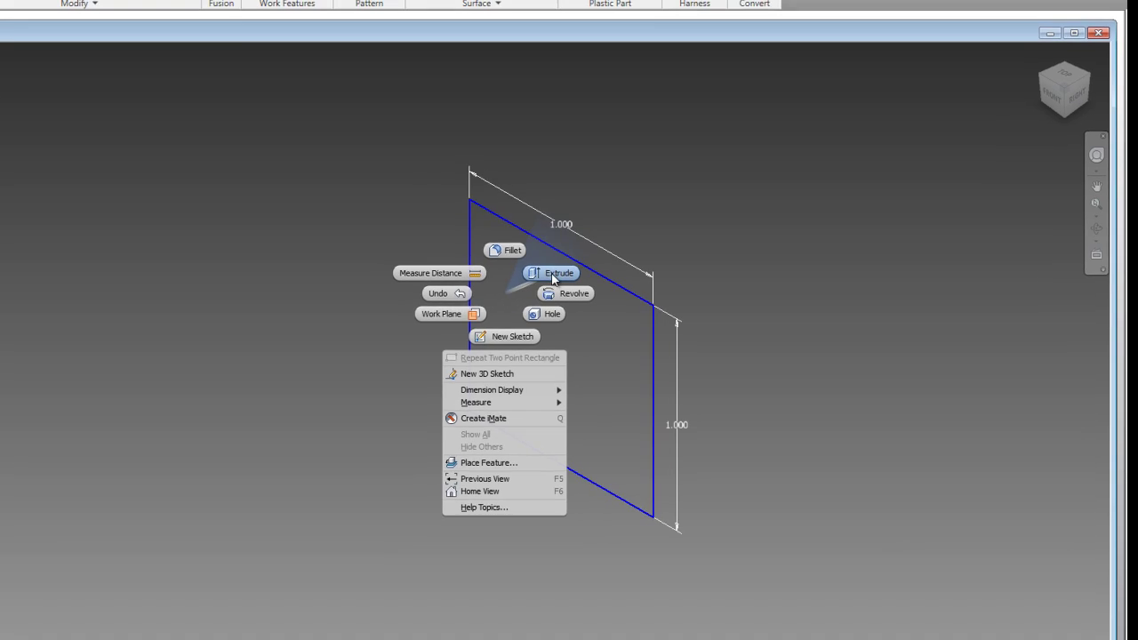
left_click(544, 271)
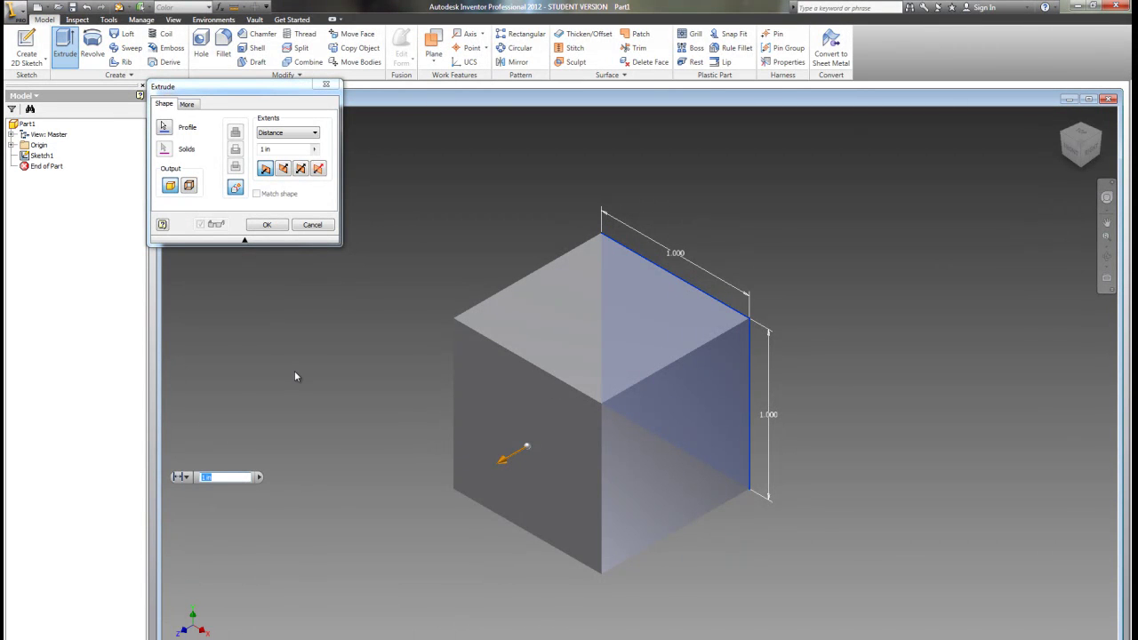
type("2")
key("Tab")
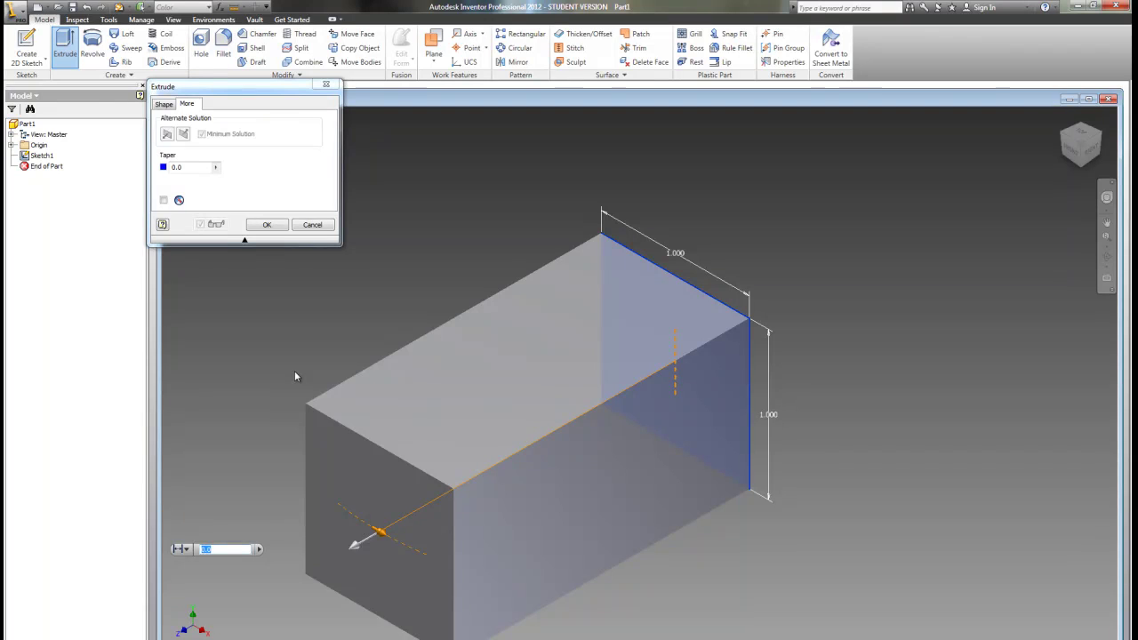
type(".5")
key("Return")
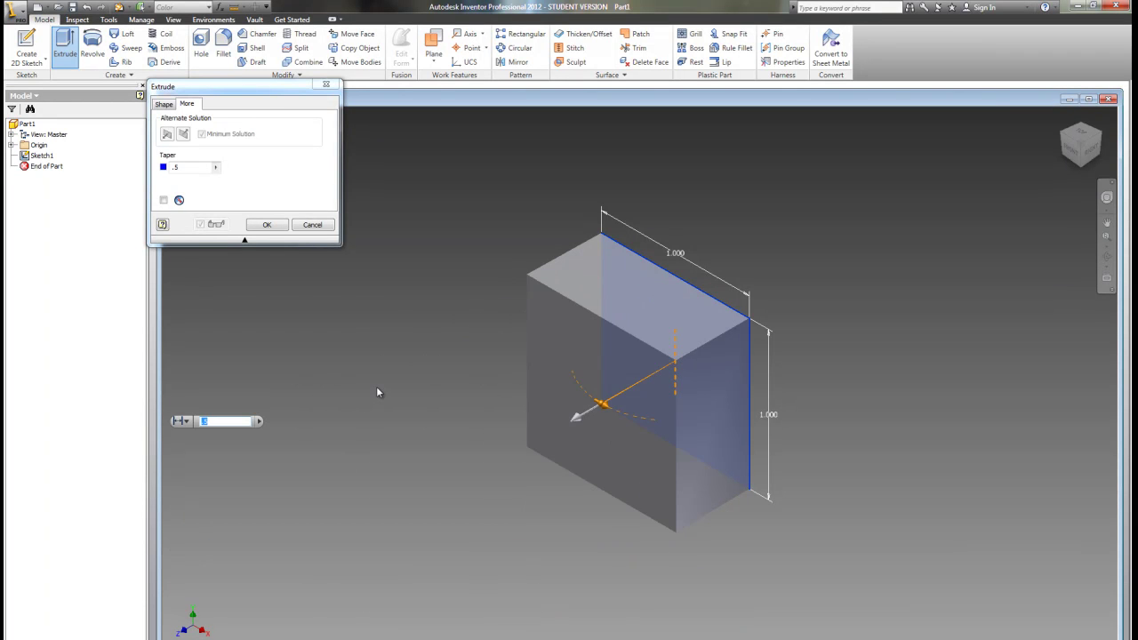
- Back on the Shape settings, complete a 1 in extrusion as Extrusion1 and view the cube
left_click(161, 105)
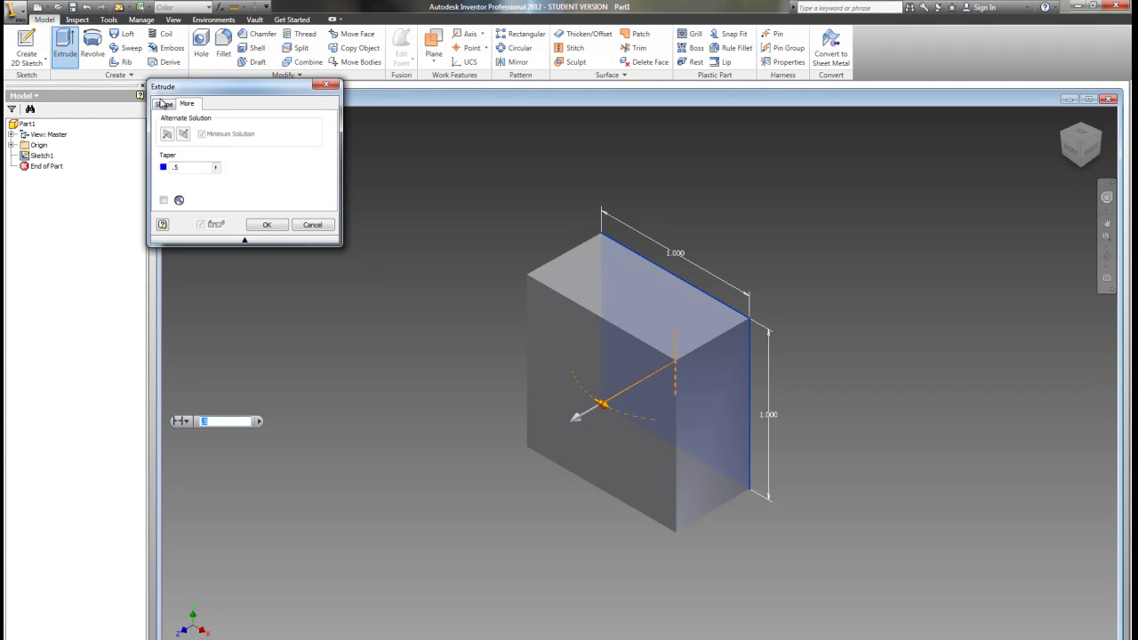
left_click(165, 105)
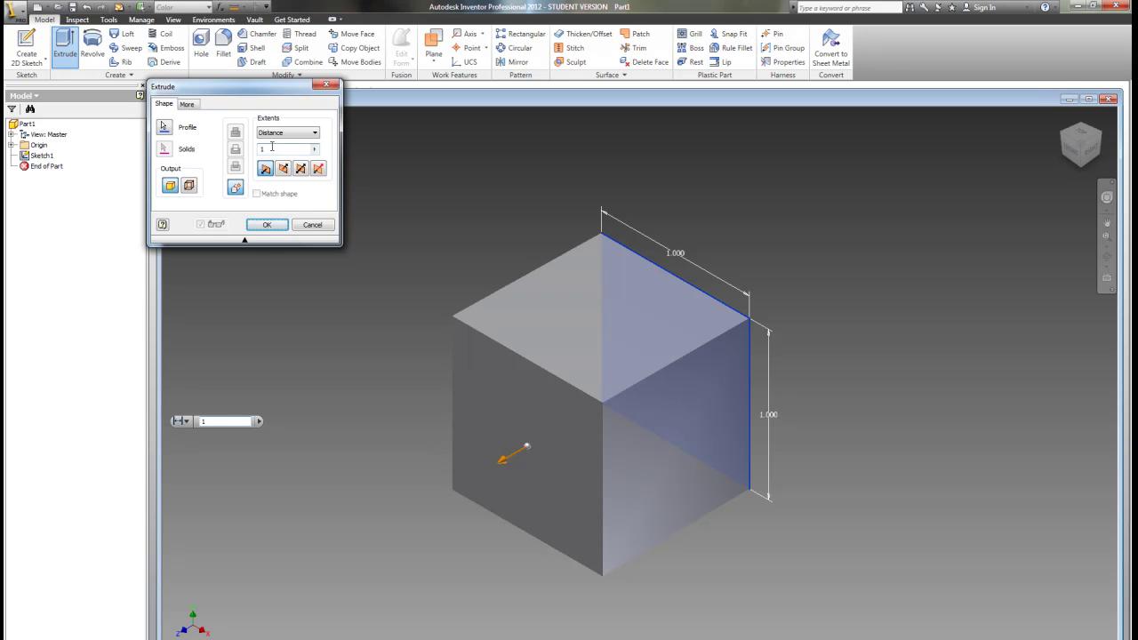
scroll(258, 375, "down", 4)
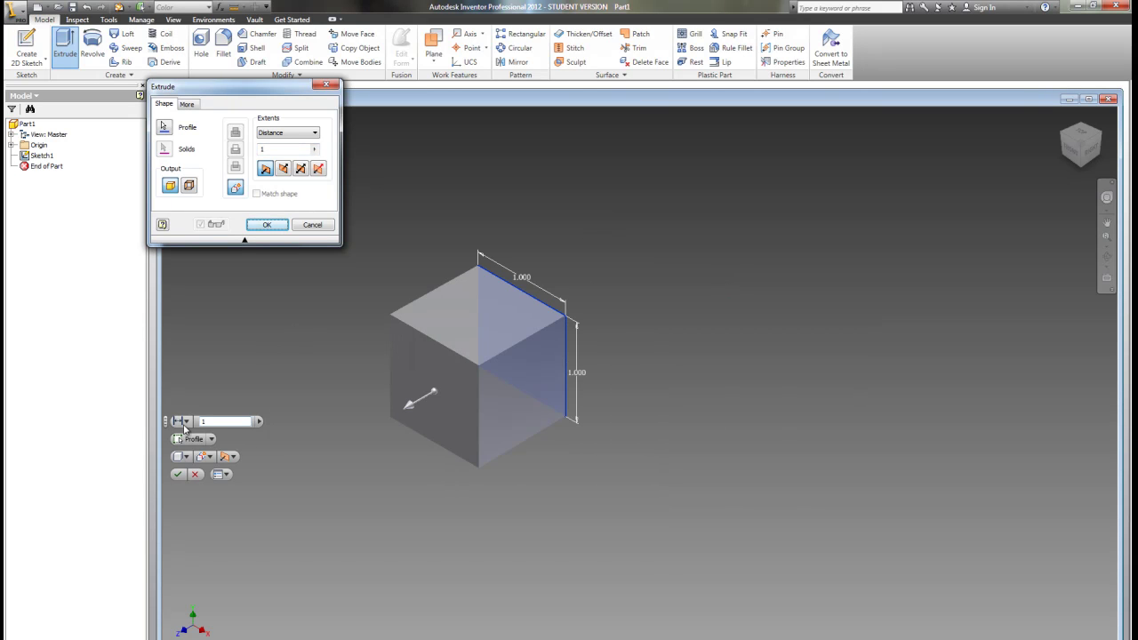
mouse_move(176, 478)
left_click(178, 474)
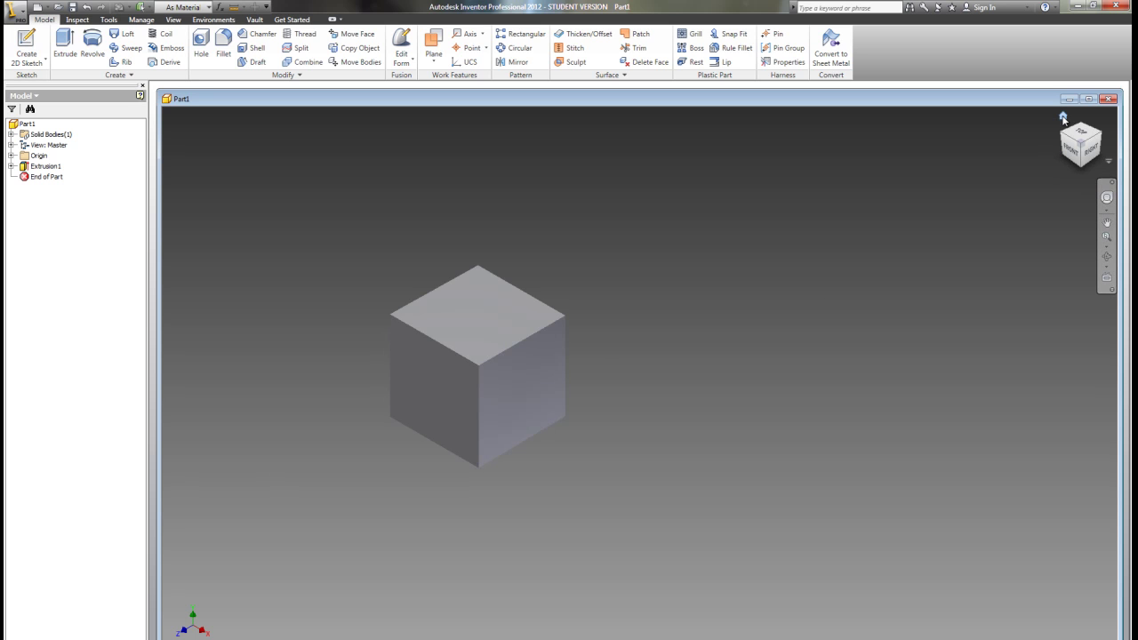
left_click(1064, 119)
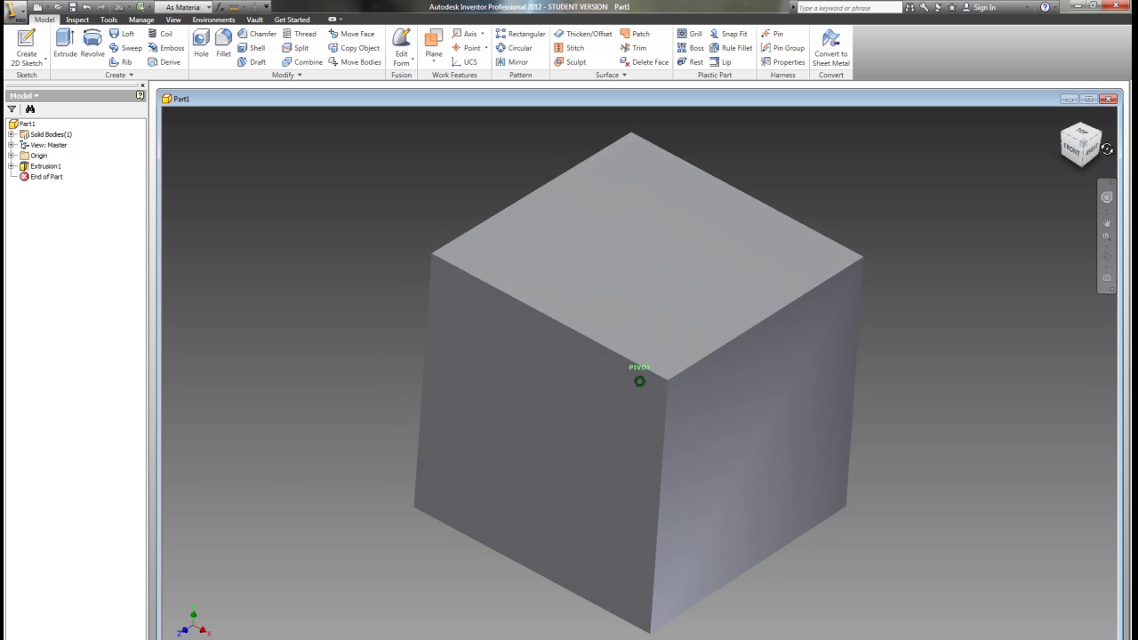
mouse_move(1081, 143)
left_mouse_down()
mouse_move(1011, 178)
mouse_move(966, 172)
mouse_move(916, 129)
mouse_move(984, 163)
mouse_move(633, 156)
left_mouse_up()
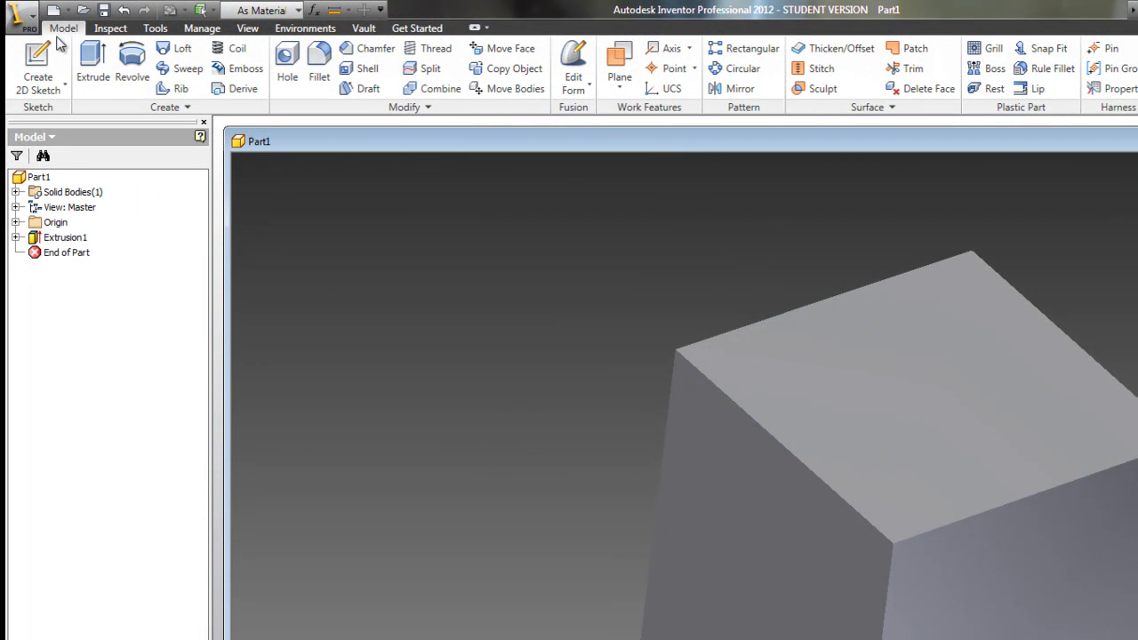
- Save the new cube part, entering a file name in the Save As dialog
left_click(104, 11)
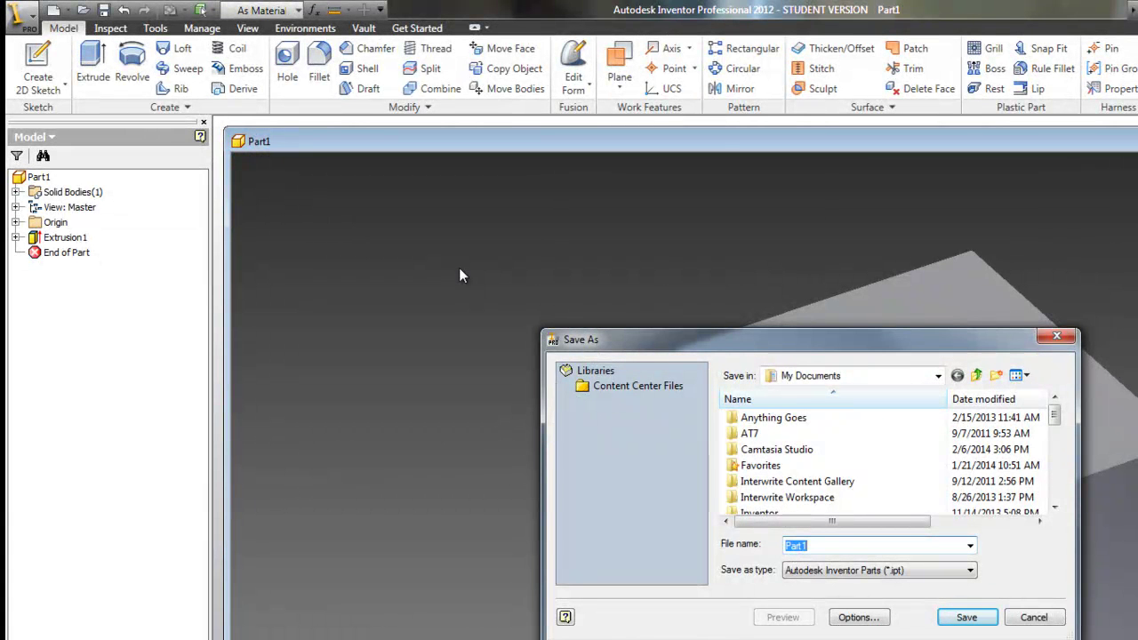
type("demo")
type("cu")
type("cub")
- Confirm the save so the document is renamed from Part1 to 'cube grey'
key("Return")
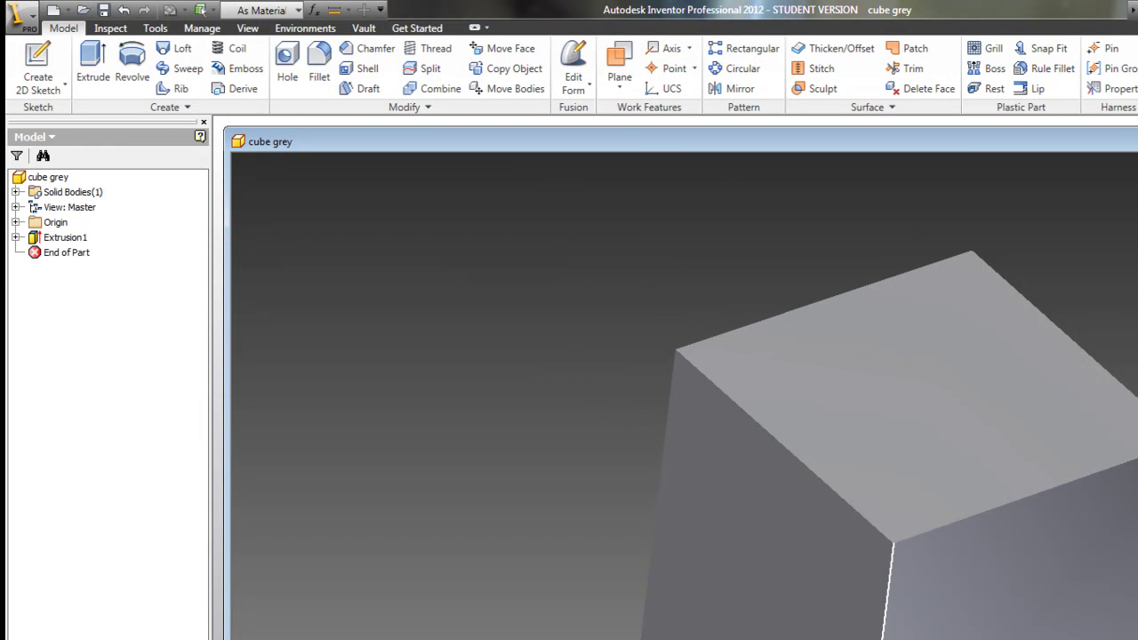
scroll(822, 539, "down", 2)
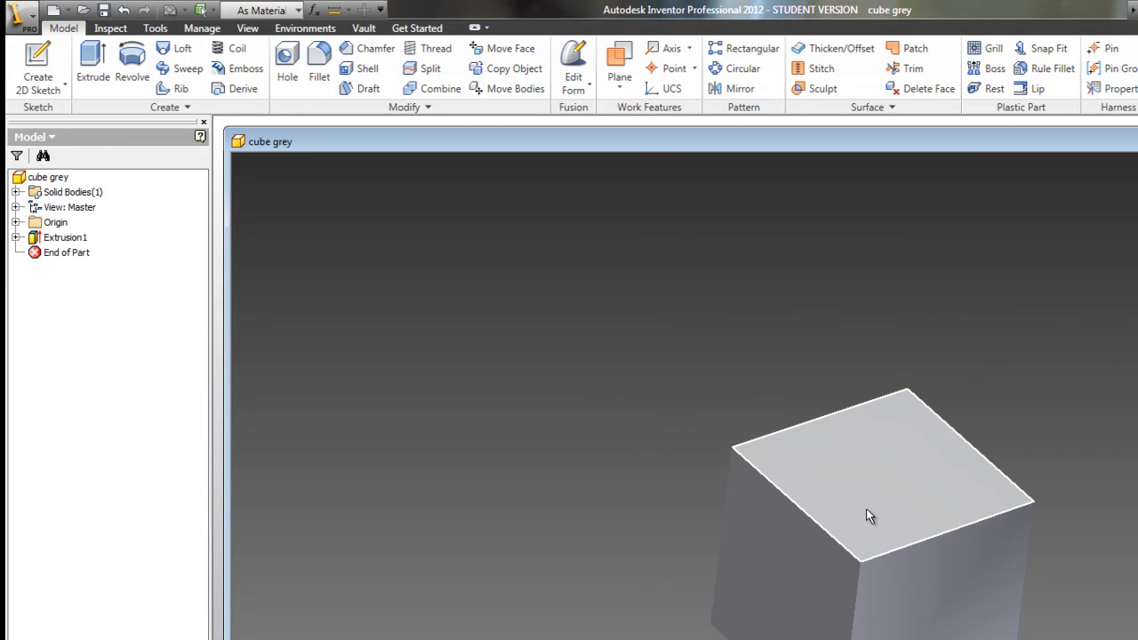
scroll(868, 512, "up", 3)
scroll(868, 512, "down", 3)
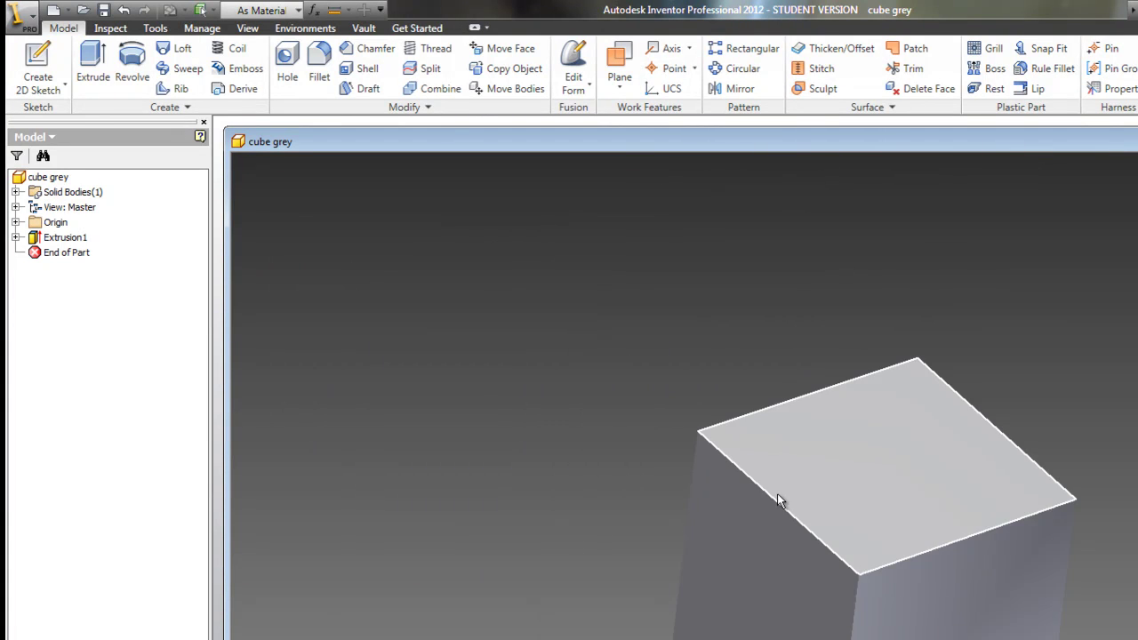
- Try Masonry and then rusted Metal-Steel appearances on the cube from the colour override list
left_click(267, 14)
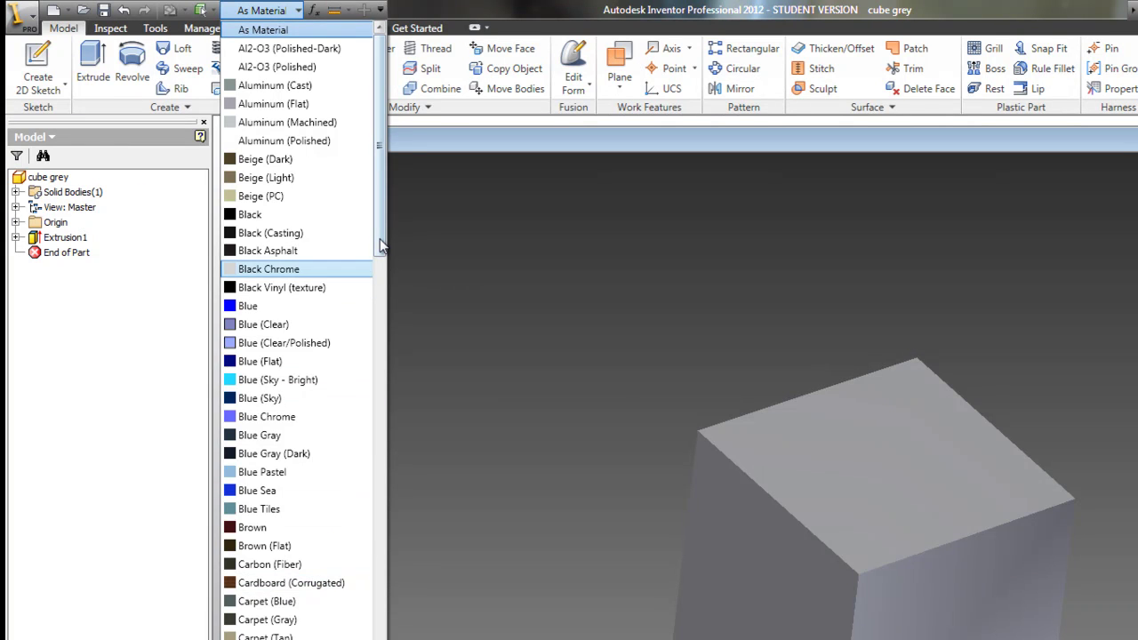
scroll(381, 260, "down", 1)
left_click_drag(380, 259, 401, 481)
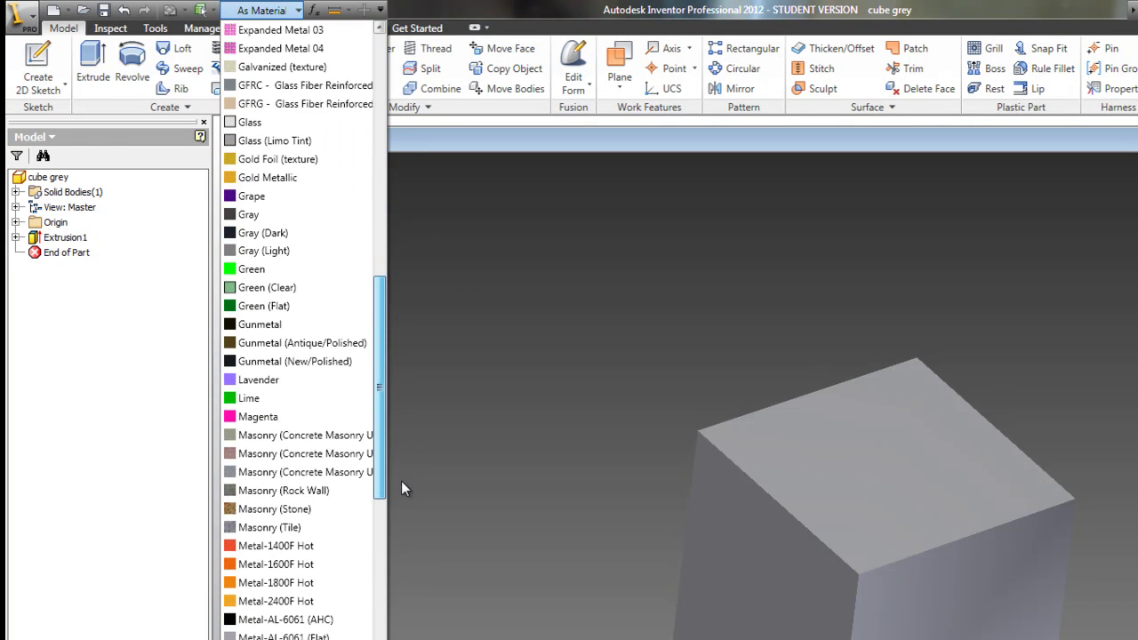
left_click(281, 460)
scroll(348, 368, "down", 3)
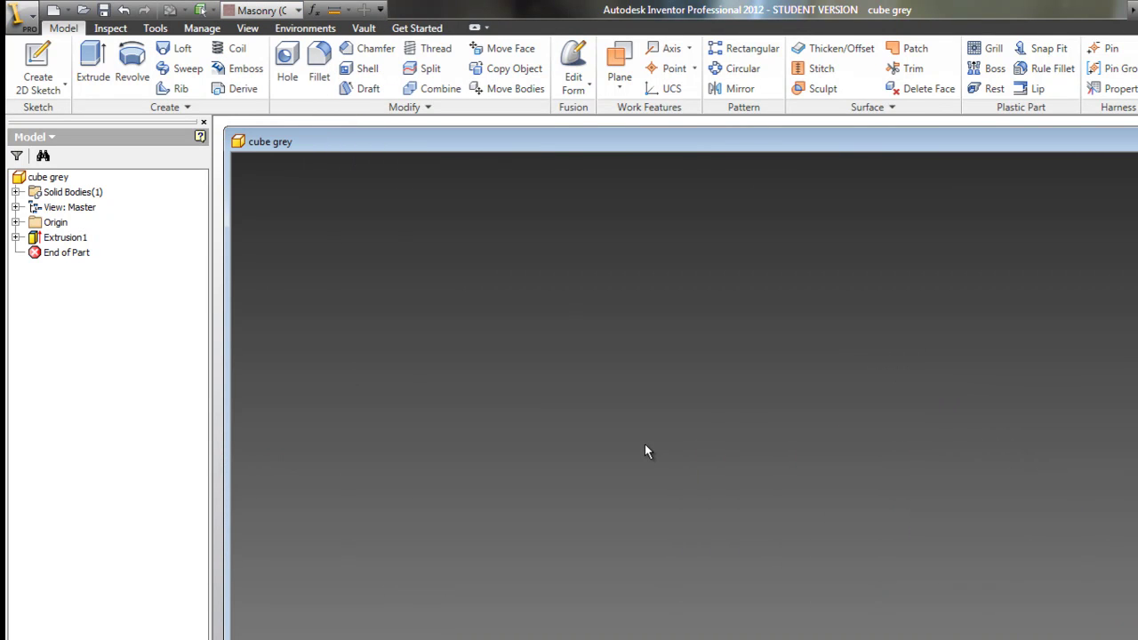
scroll(645, 452, "up", 2)
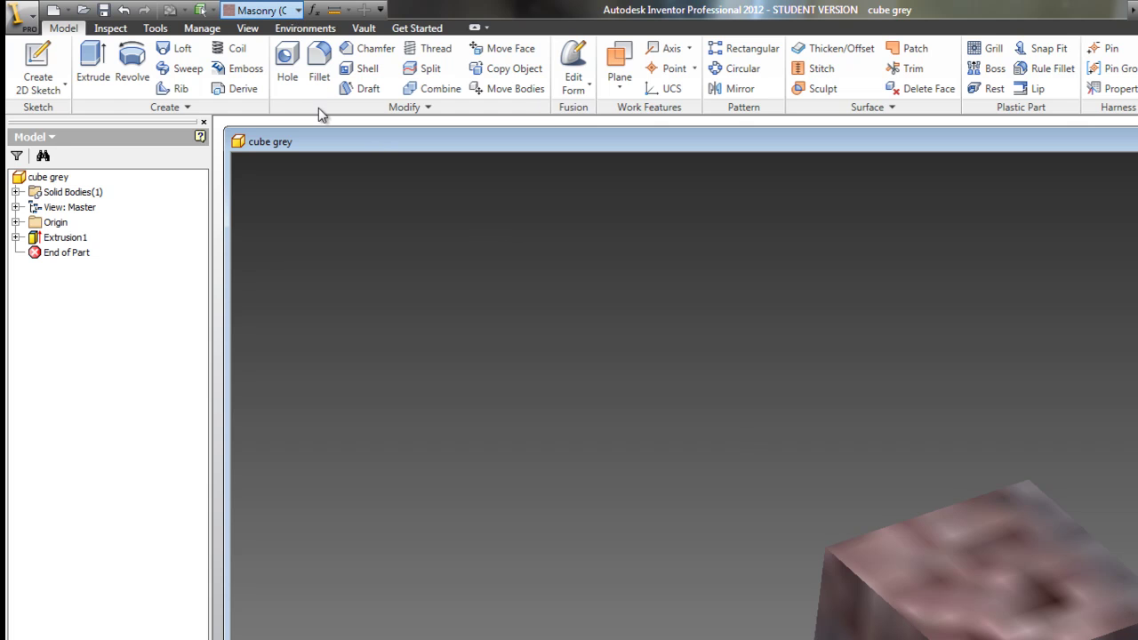
left_click(267, 10)
scroll(292, 470, "up", 5)
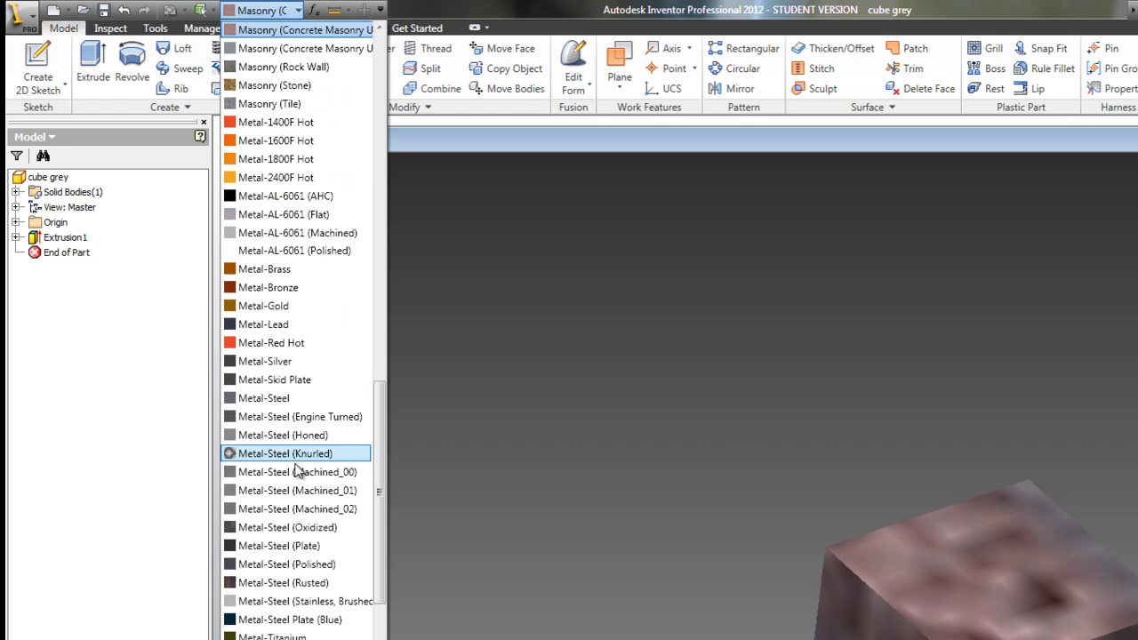
left_click(307, 584)
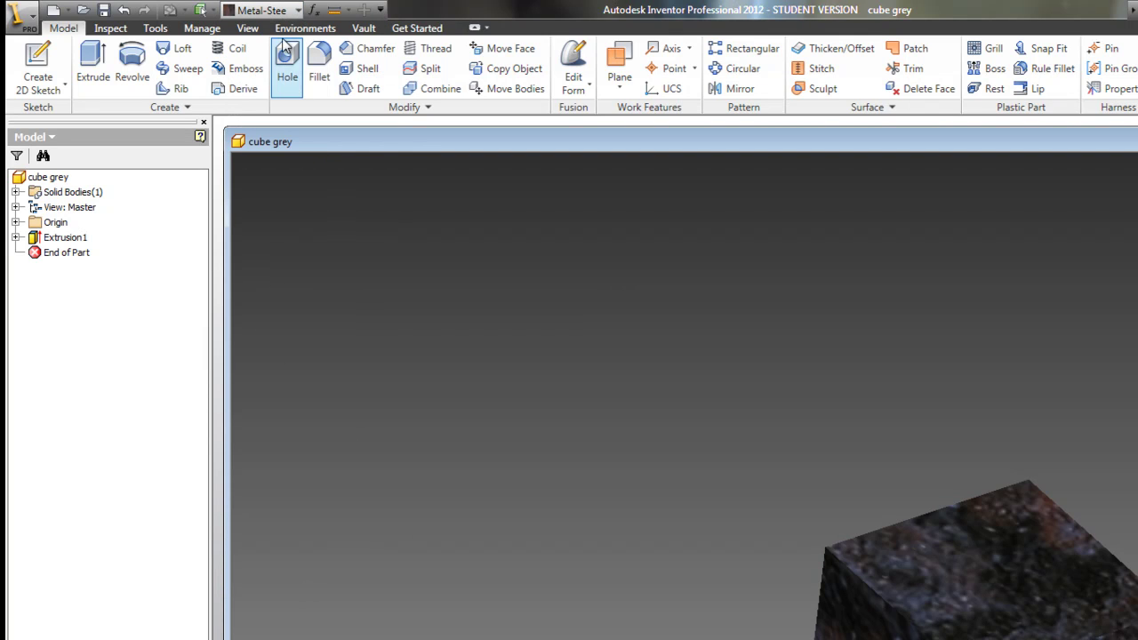
- Switch the cube to a honed steel look, then settle on Olive Green (Drab)
left_click(266, 10)
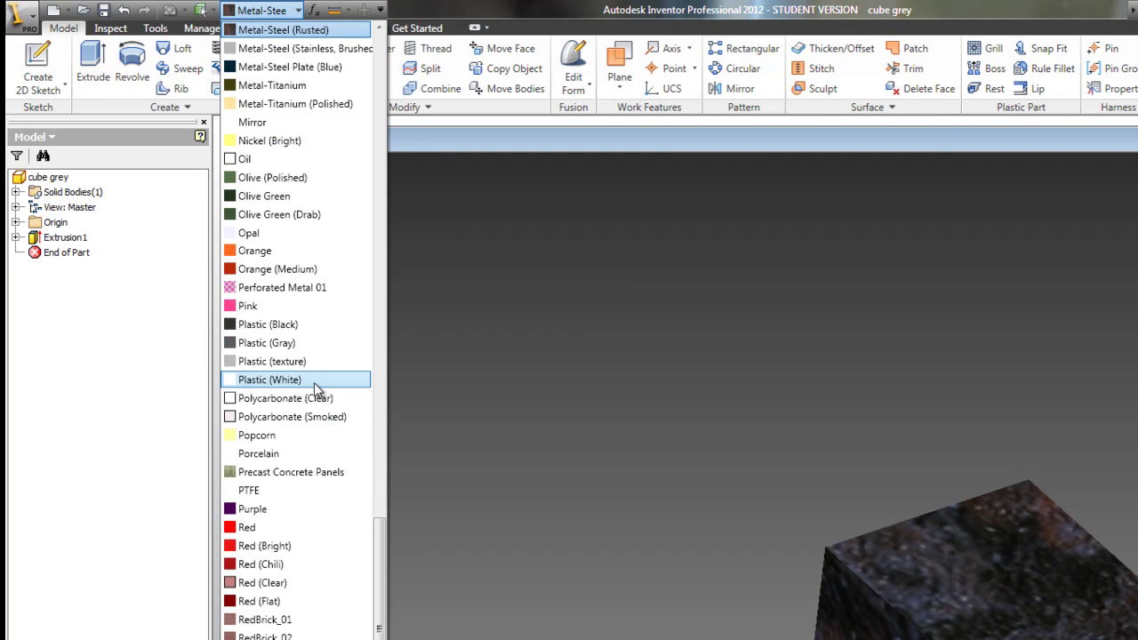
scroll(293, 569, "up", 11)
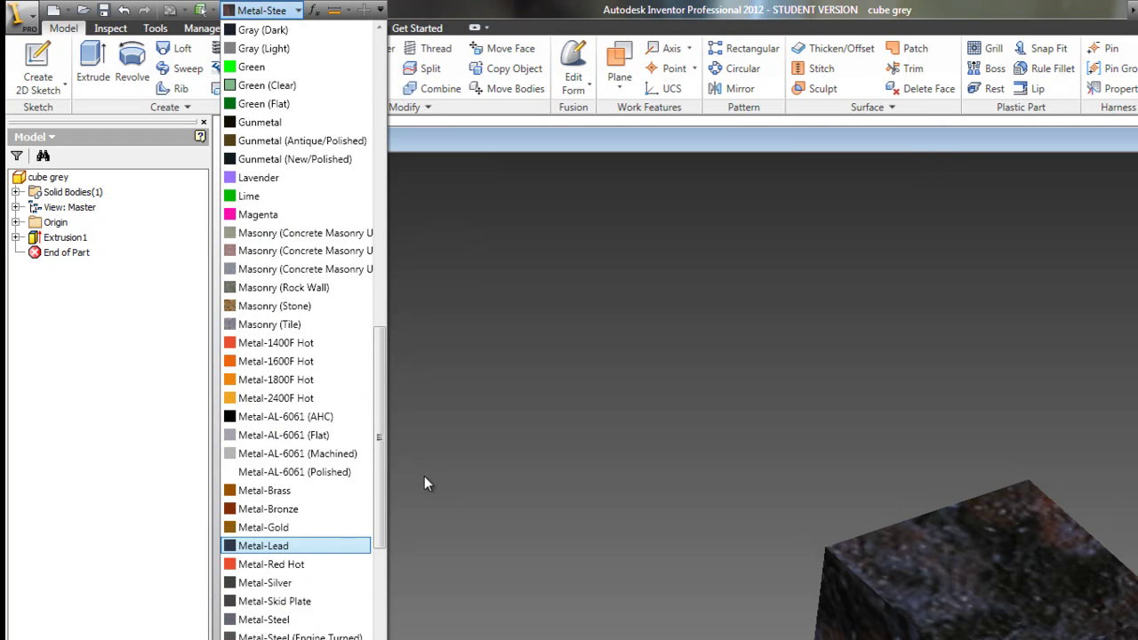
scroll(378, 520, "down", 1)
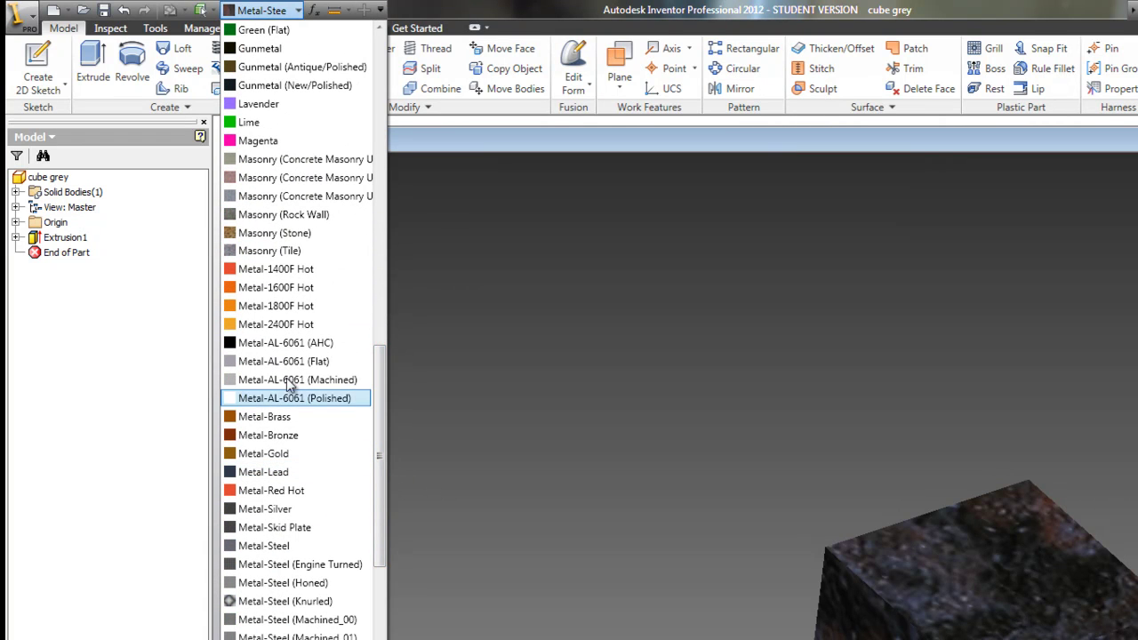
scroll(294, 249, "down", 1)
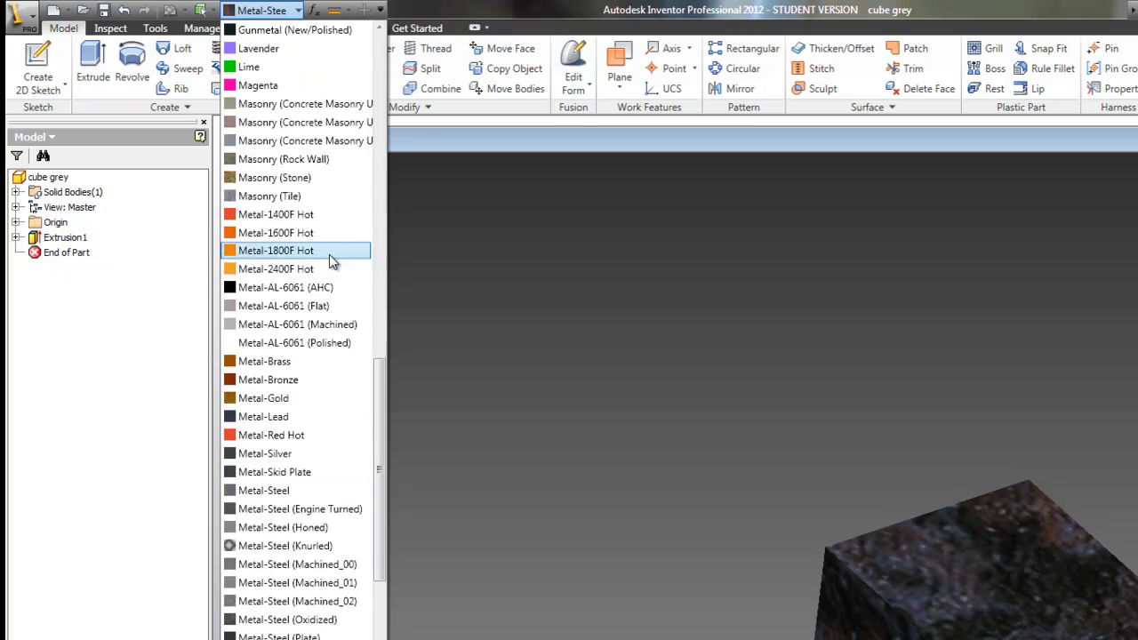
left_click_drag(379, 534, 370, 562)
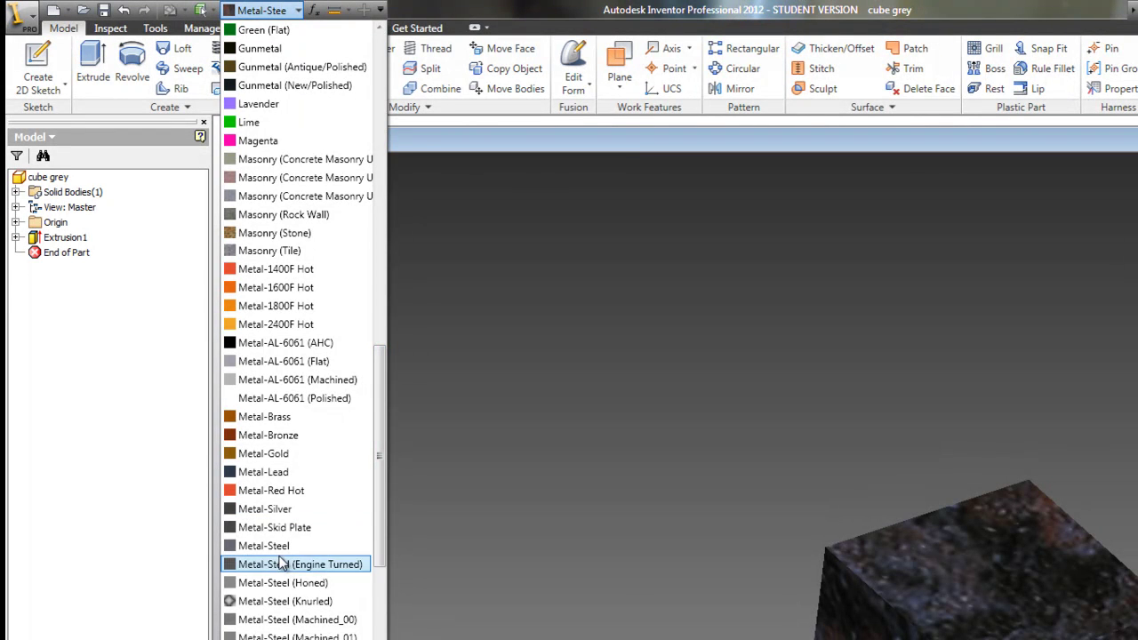
left_click(298, 582)
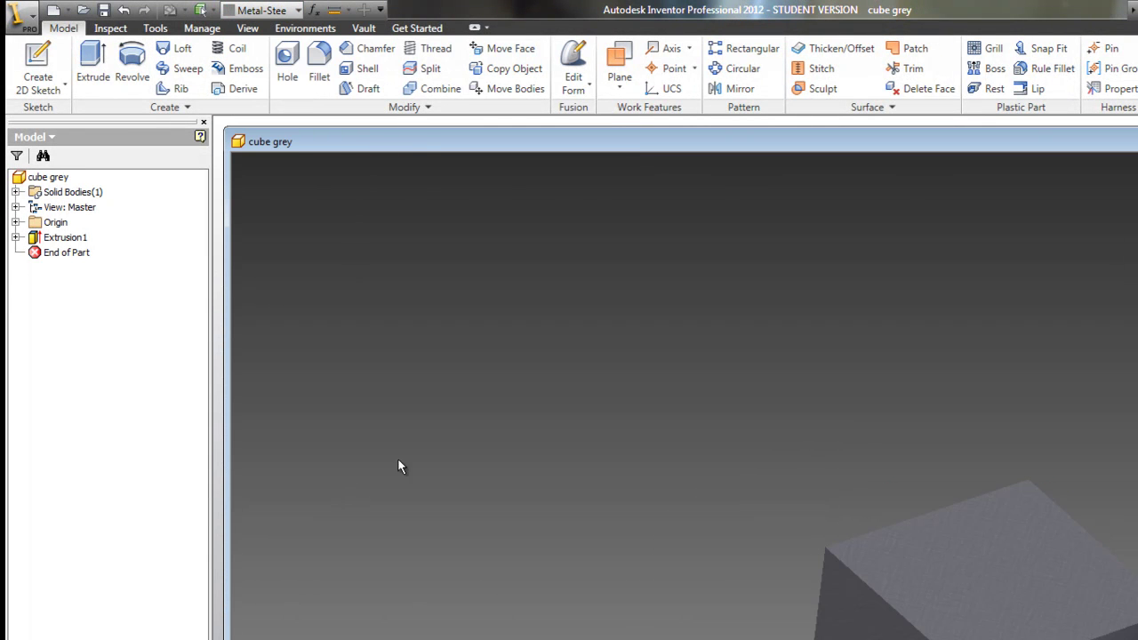
left_click(297, 10)
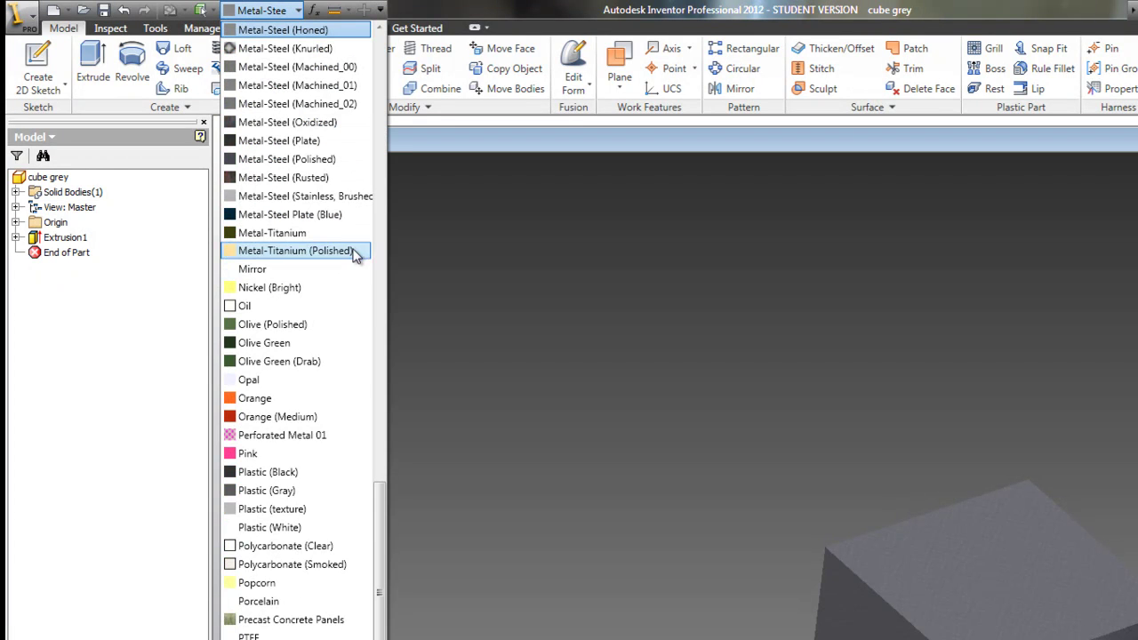
left_click(317, 362)
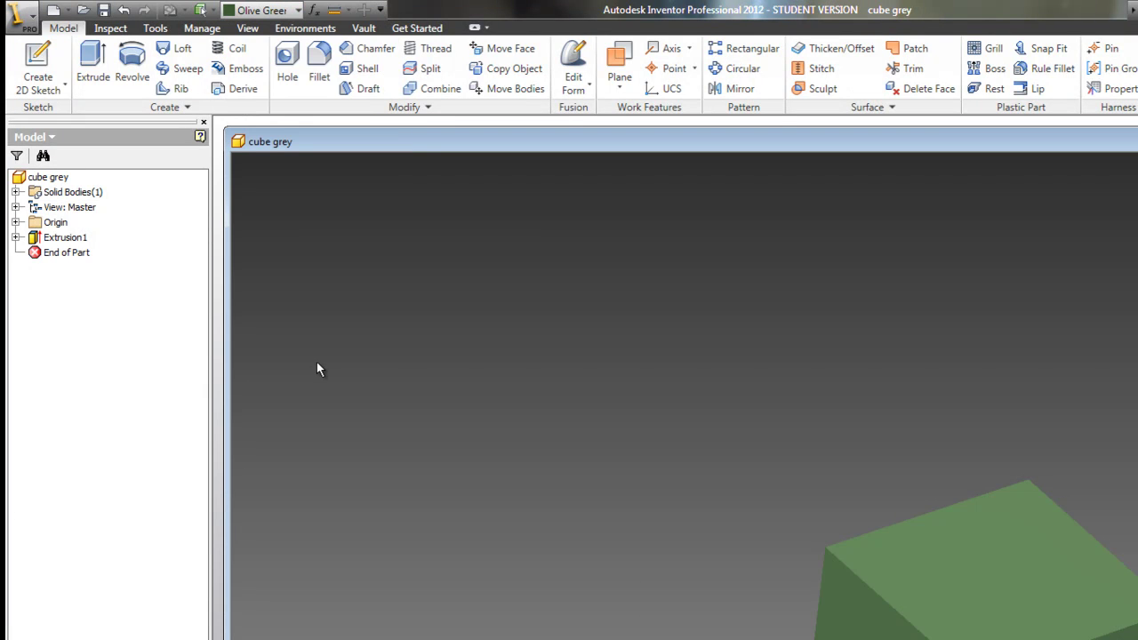
scroll(607, 345, "up", 3)
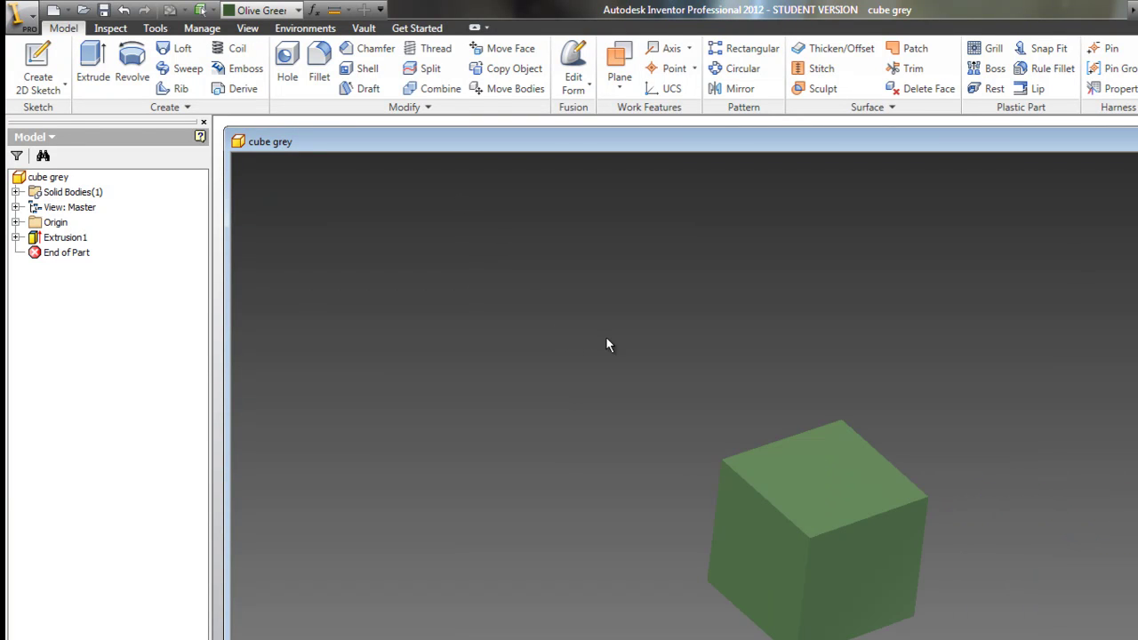
- Save a copy of the olive cube as 'cube green' via Save As
scroll(604, 356, "down", 5)
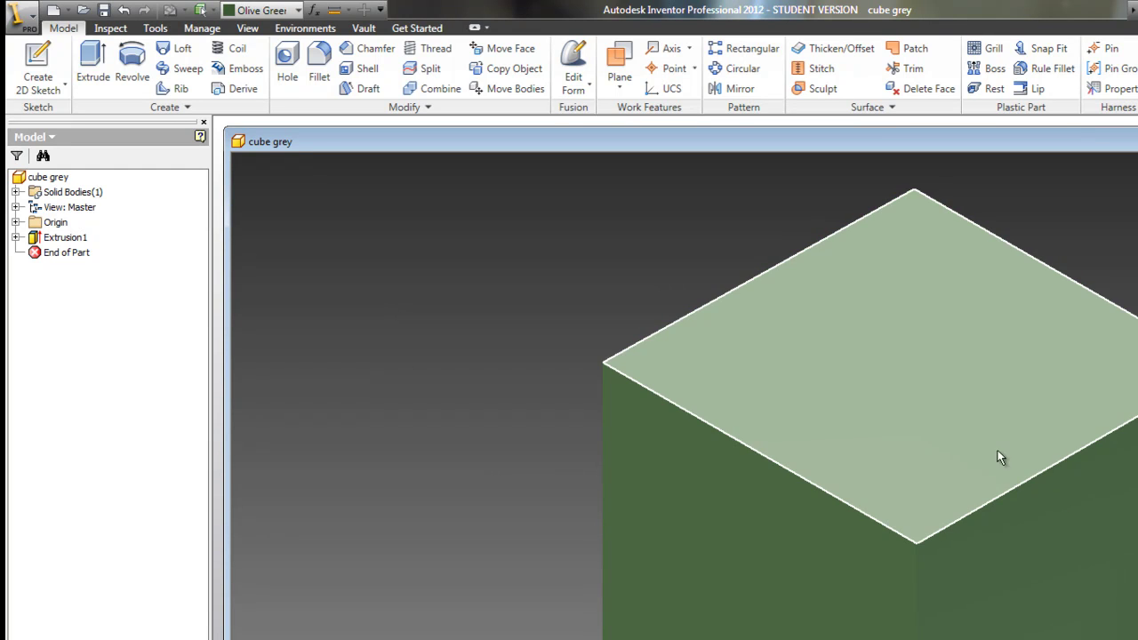
scroll(1001, 533, "up", 5)
scroll(1003, 578, "up", 2)
scroll(1005, 569, "down", 8)
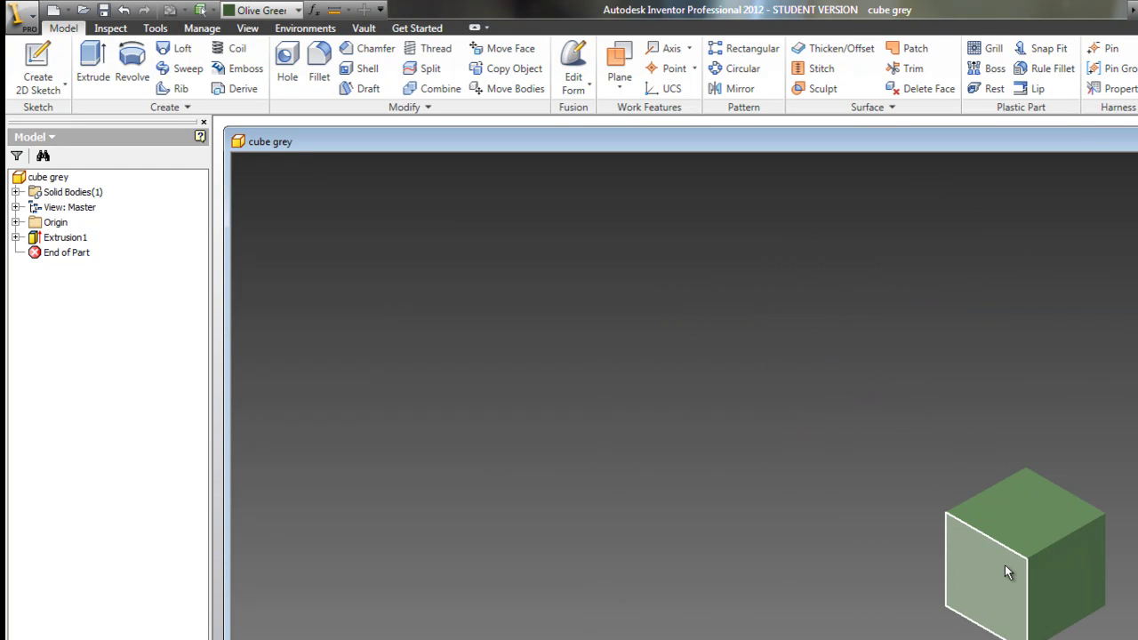
scroll(994, 558, "up", 4)
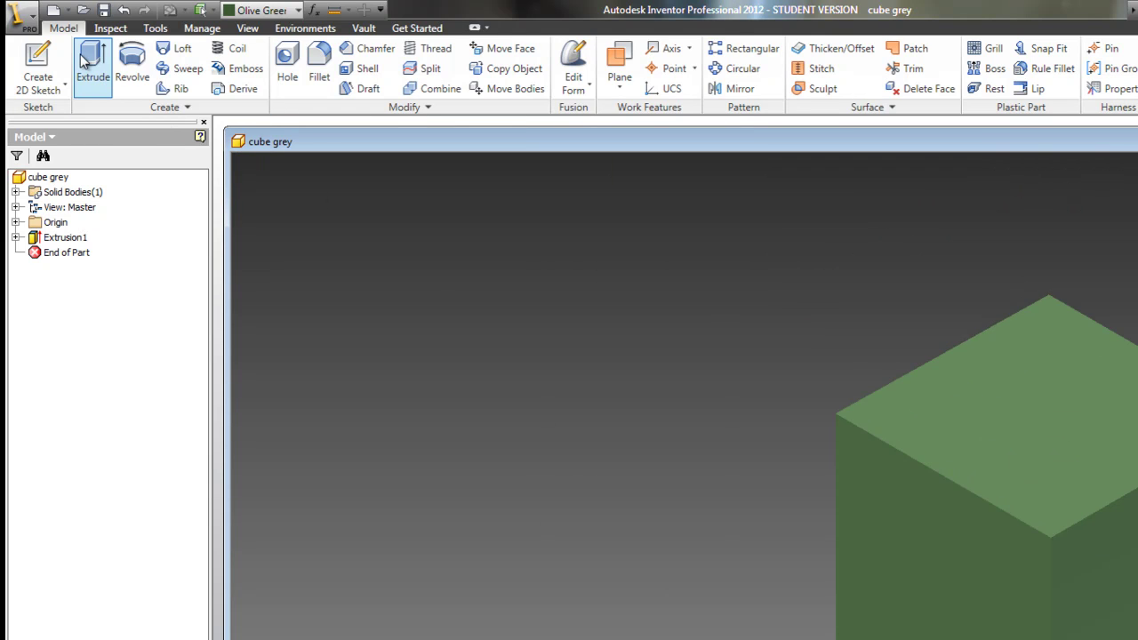
left_click(28, 25)
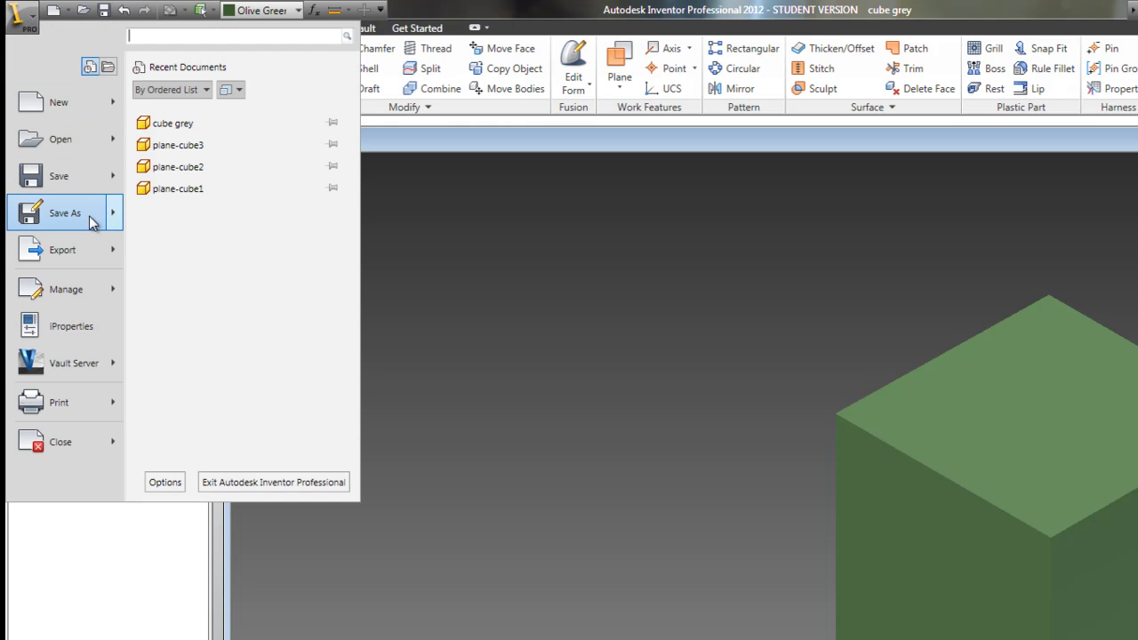
mouse_move(90, 218)
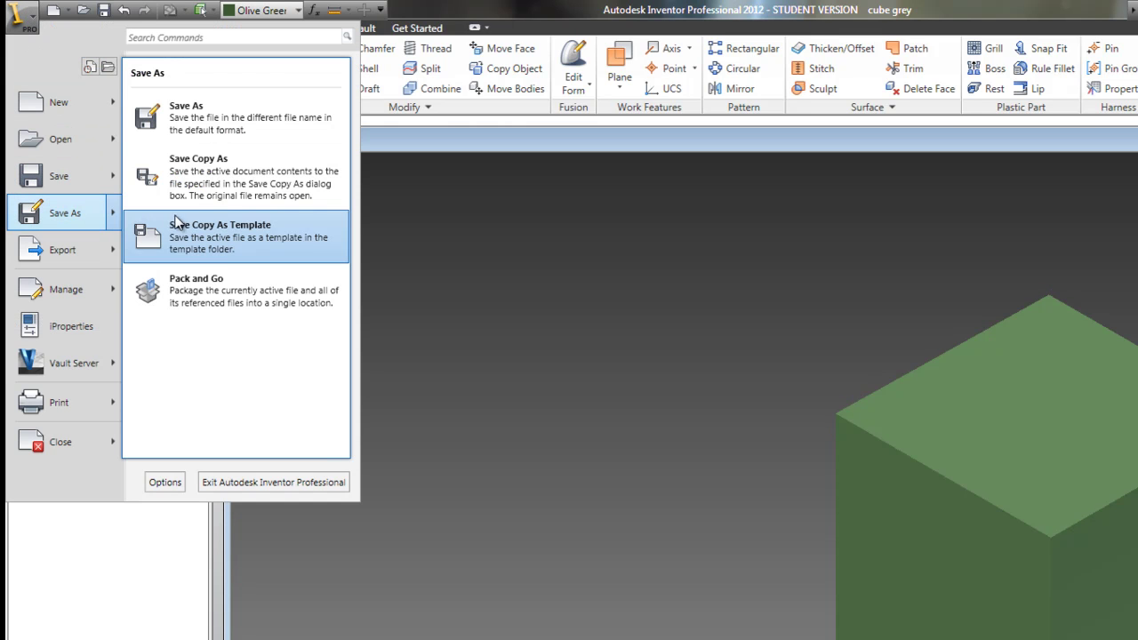
left_click(210, 132)
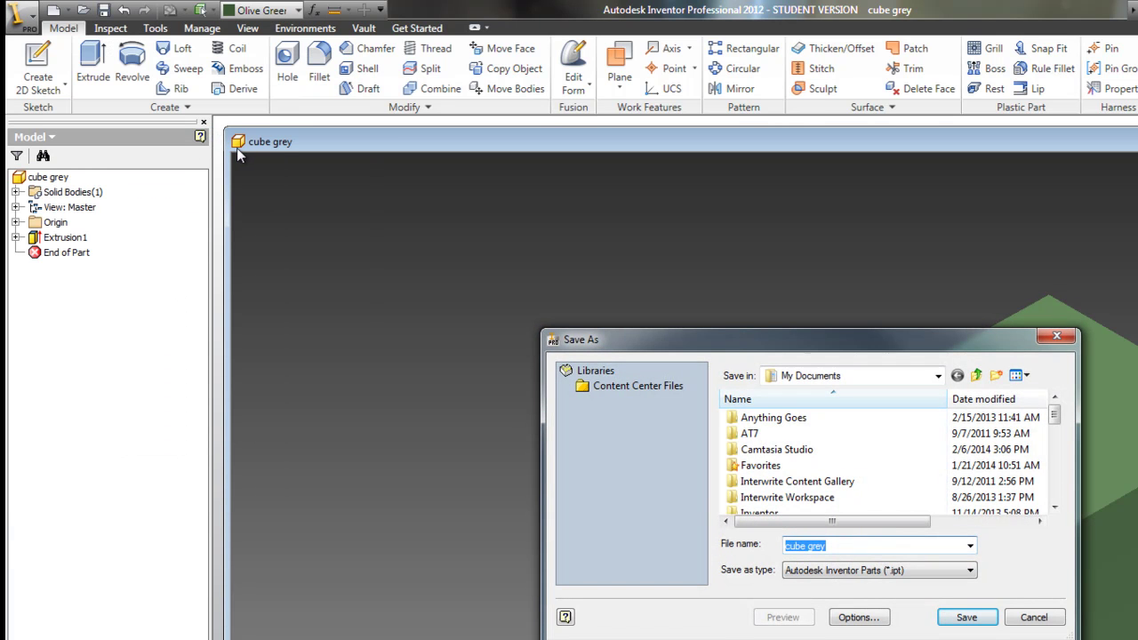
key("End")
key("BackSpace")
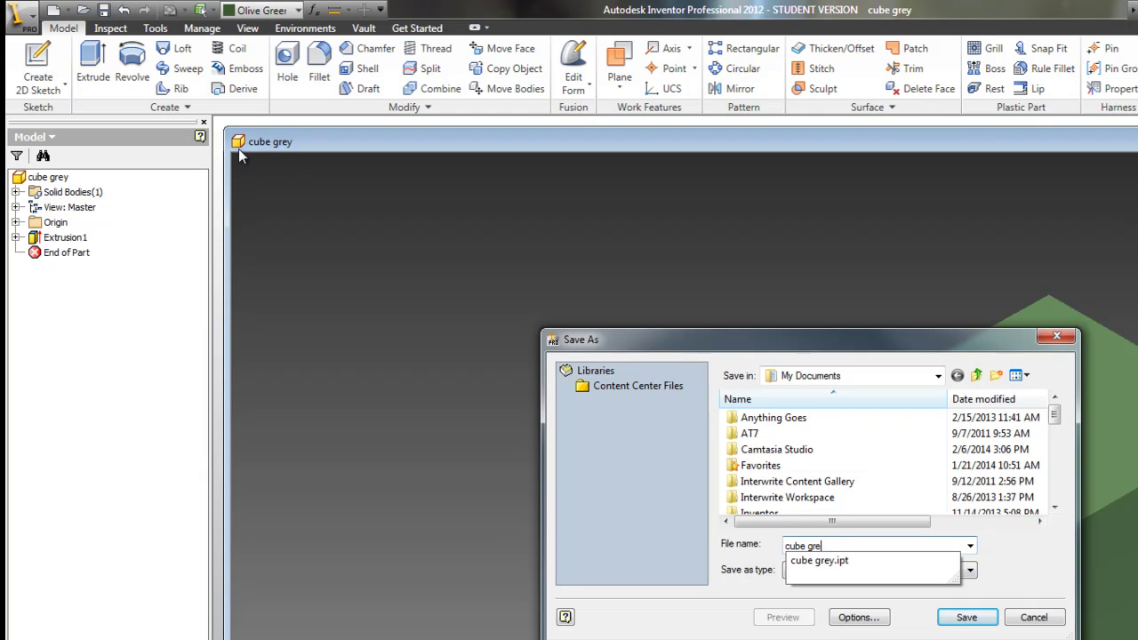
type("en")
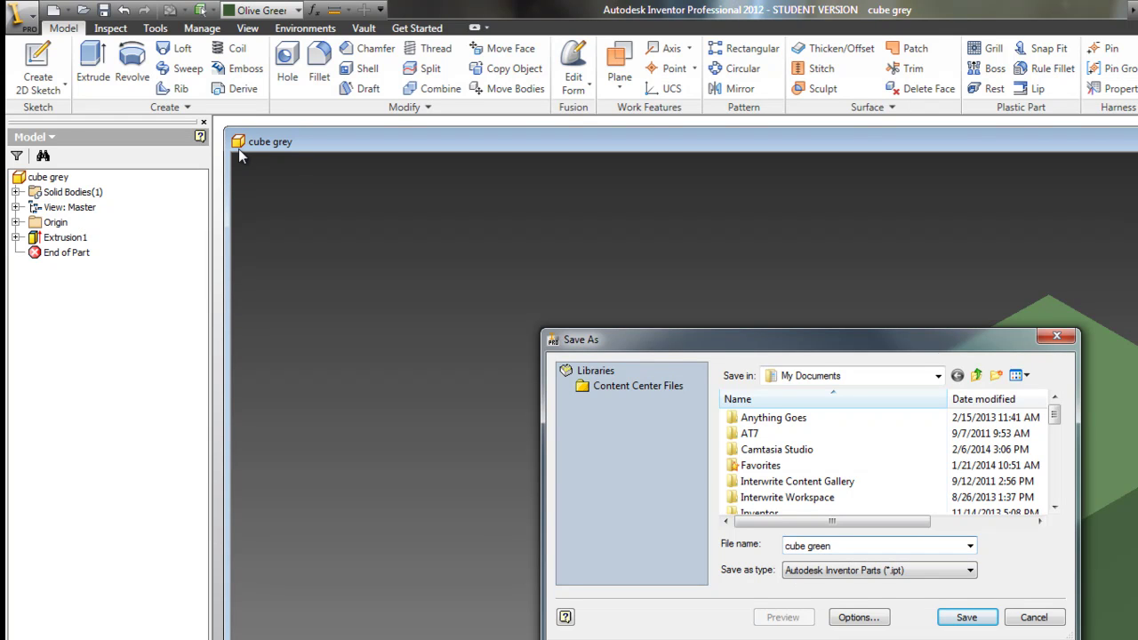
left_click(967, 617)
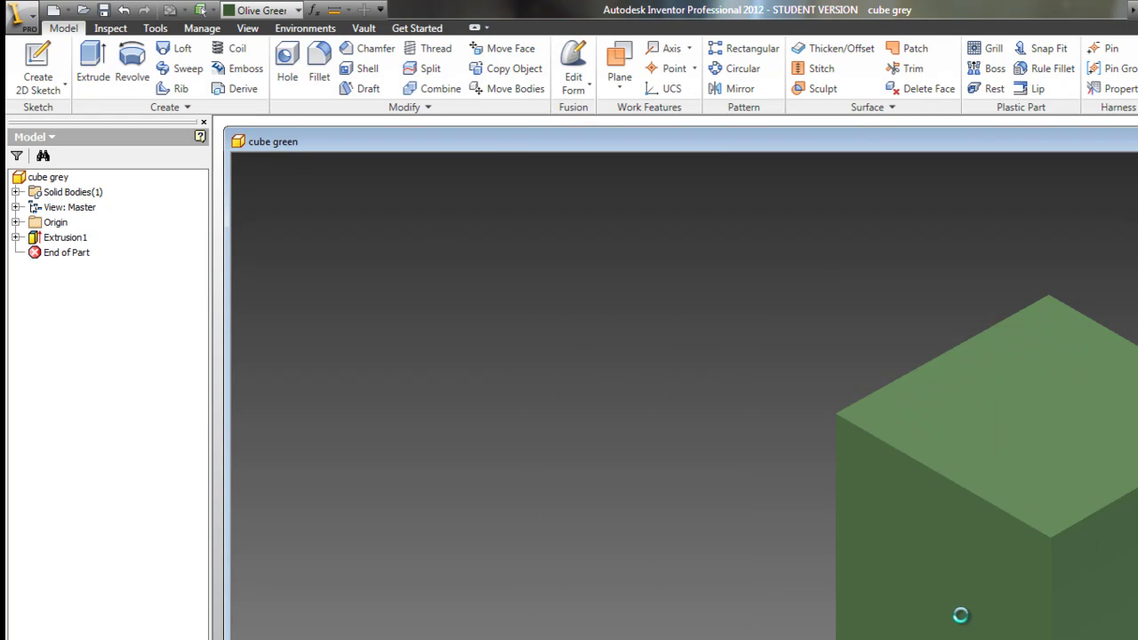
- Make the cube Orange and save it as a new part named 'cube orange'
left_click(293, 11)
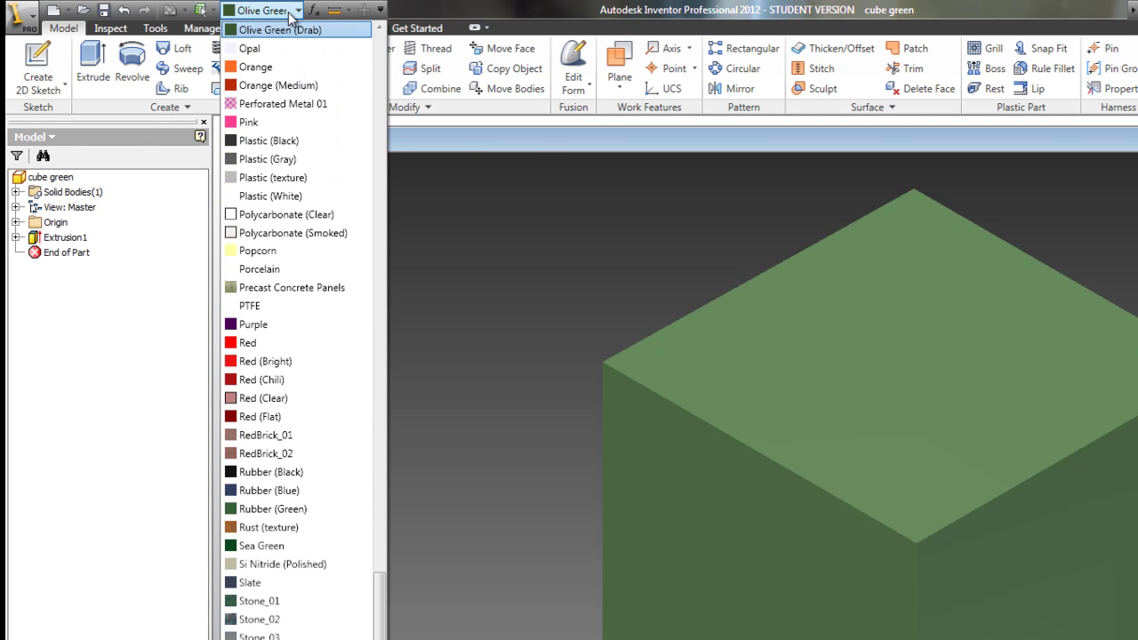
left_click(266, 69)
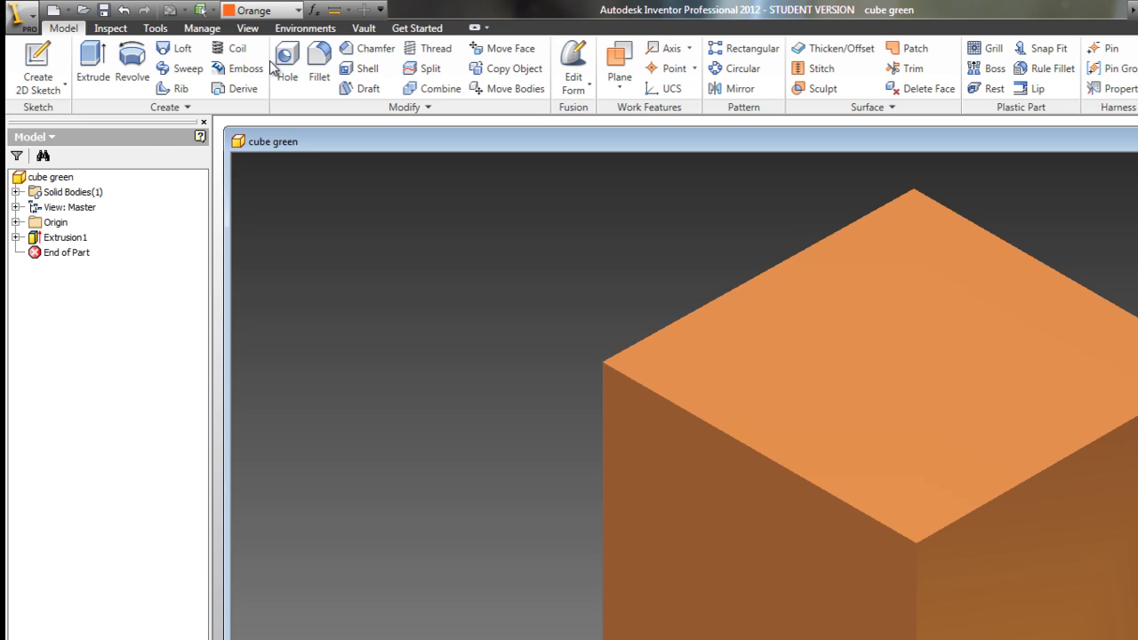
left_click(21, 16)
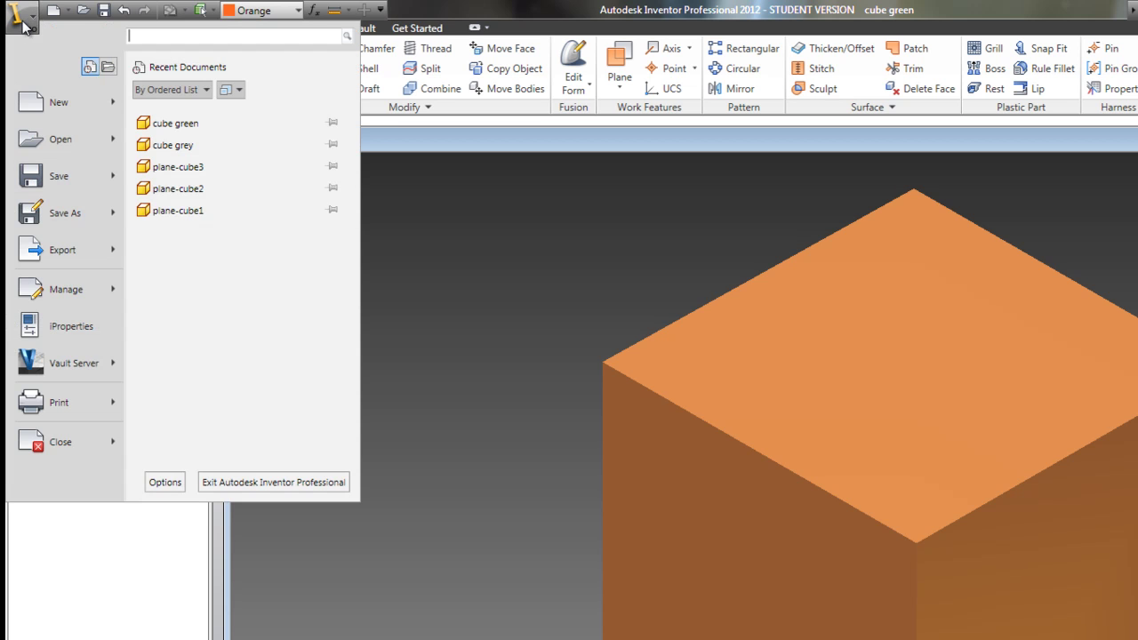
left_click(71, 213)
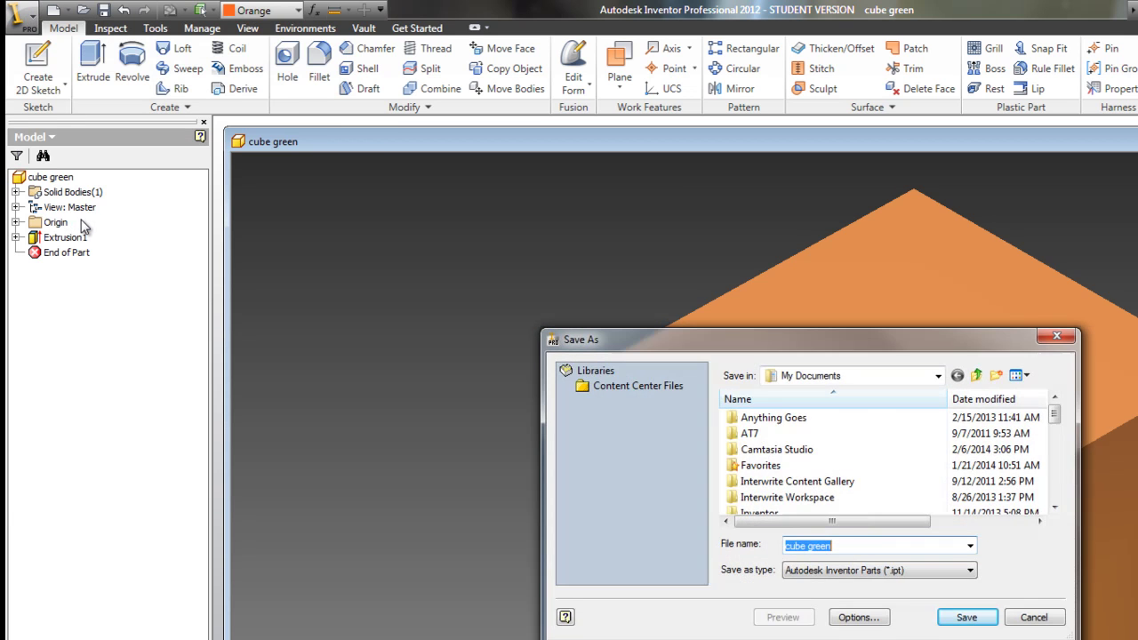
key("End")
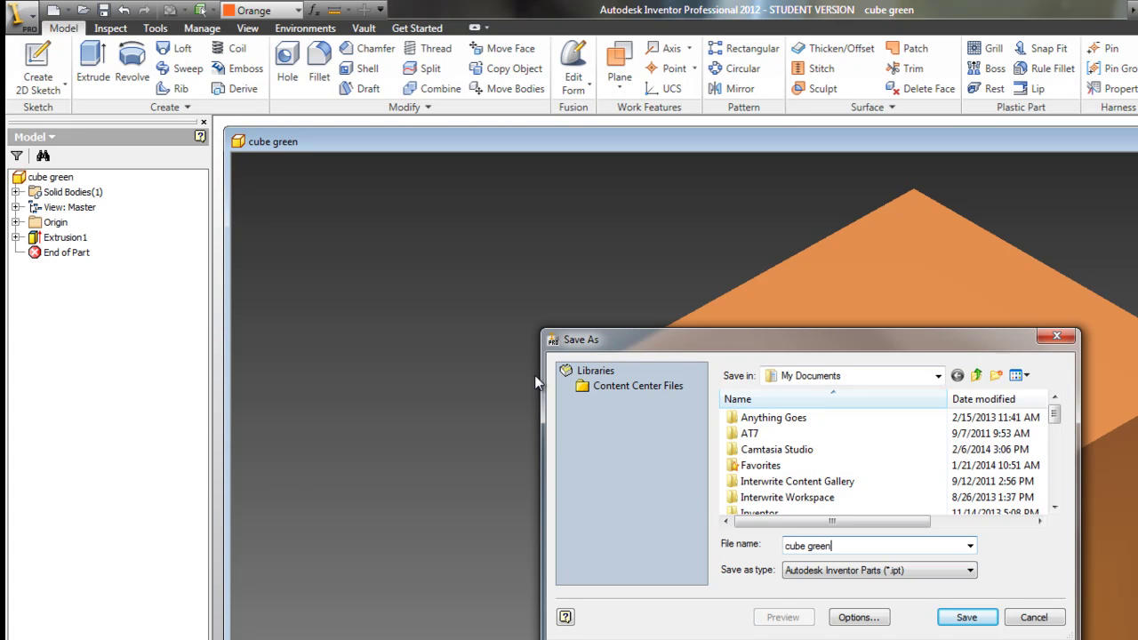
key("BackSpace")
key("BackSpace")
key("BackSpace")
key("BackSpace")
key("BackSpace")
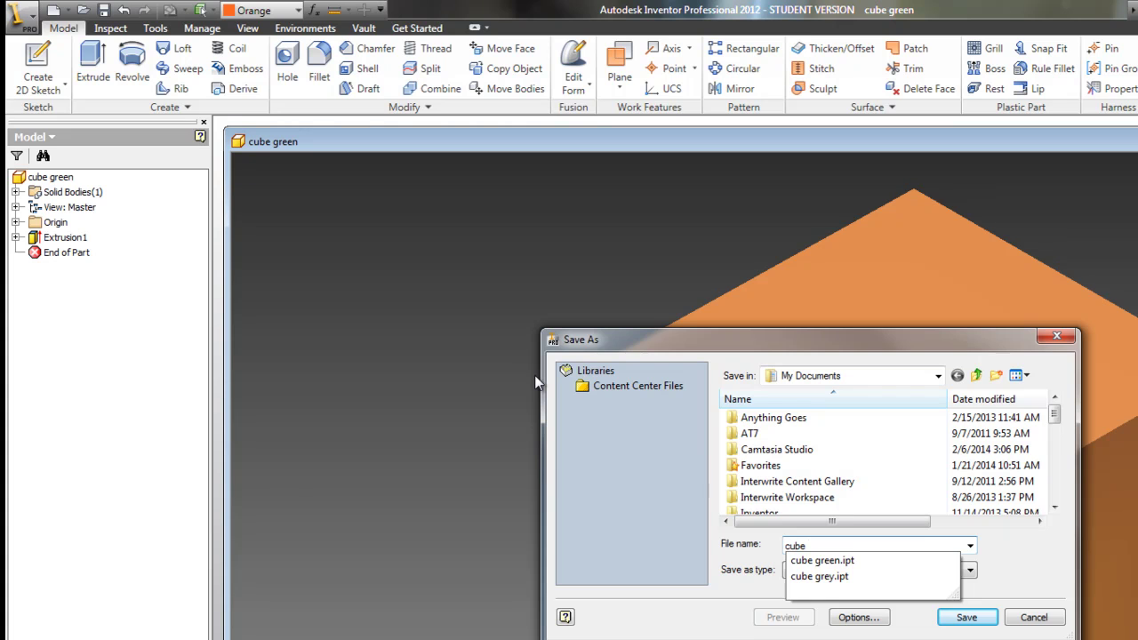
type("orange")
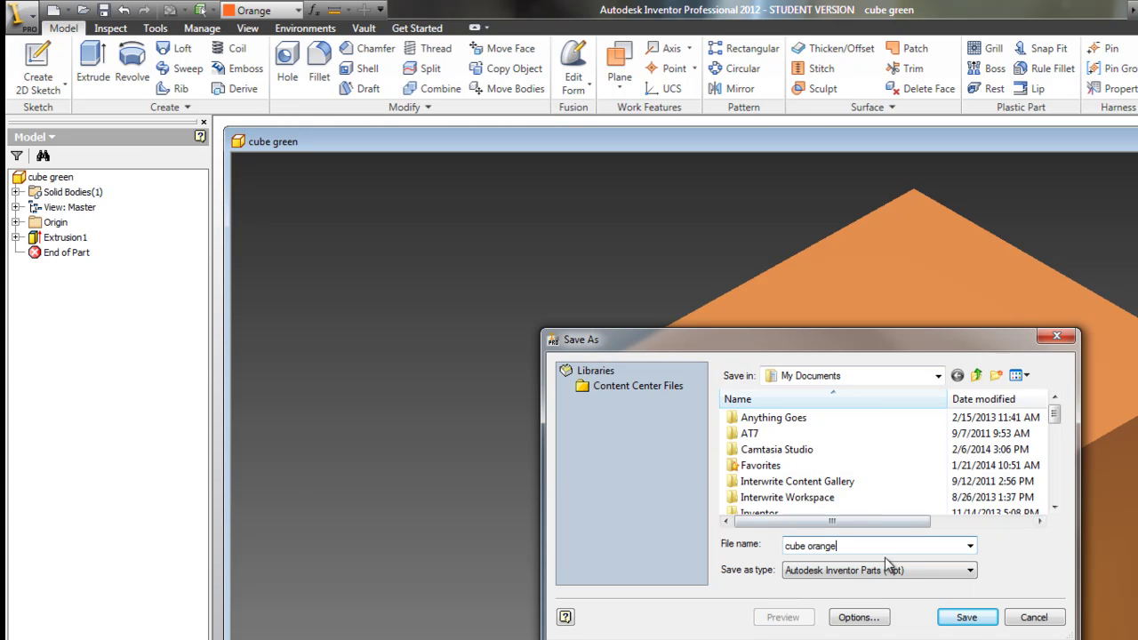
left_click(956, 615)
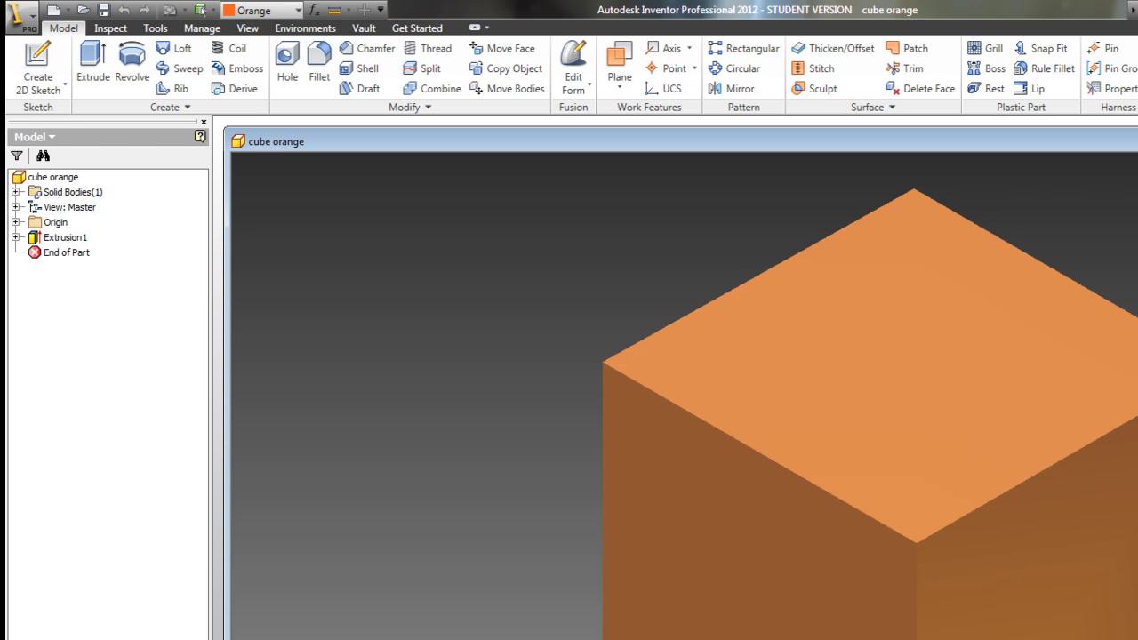
- Close the cube orange part with Ctrl+F4, leaving Inventor with no document open
key("ctrl+F4")
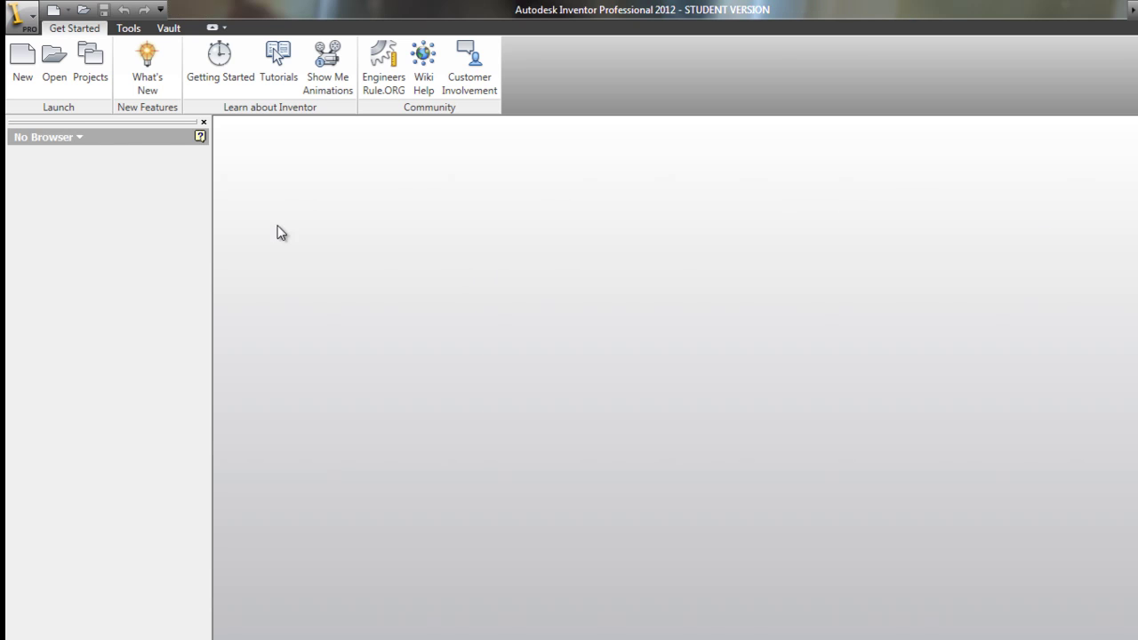
- Create a new empty assembly, Assembly1, from the English Standard (in).iam template
left_click(25, 74)
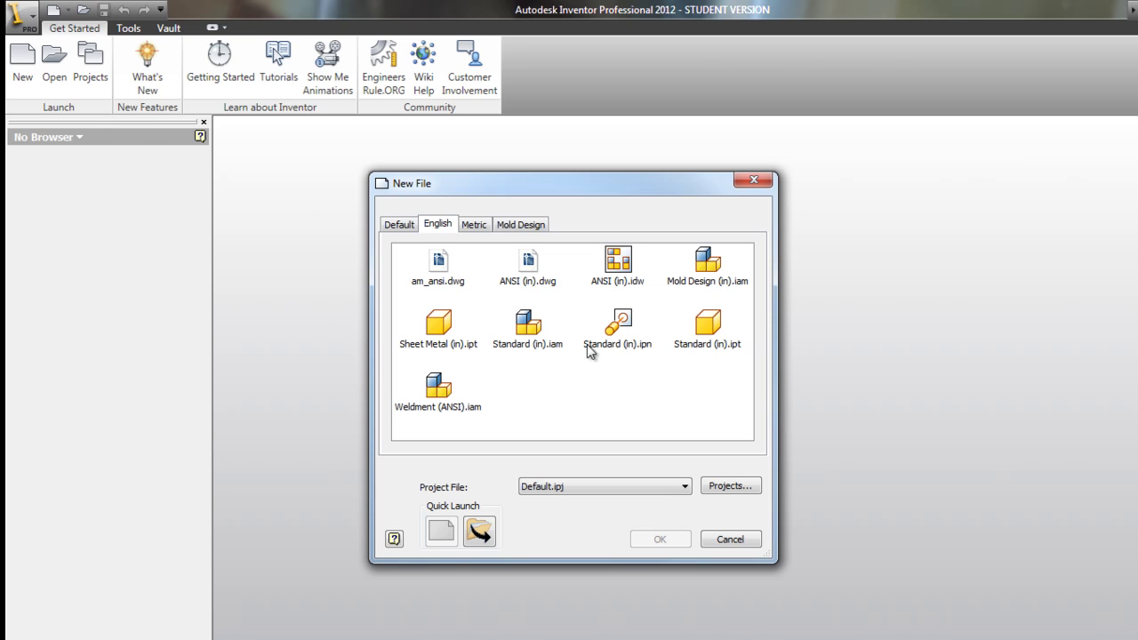
left_click(721, 323)
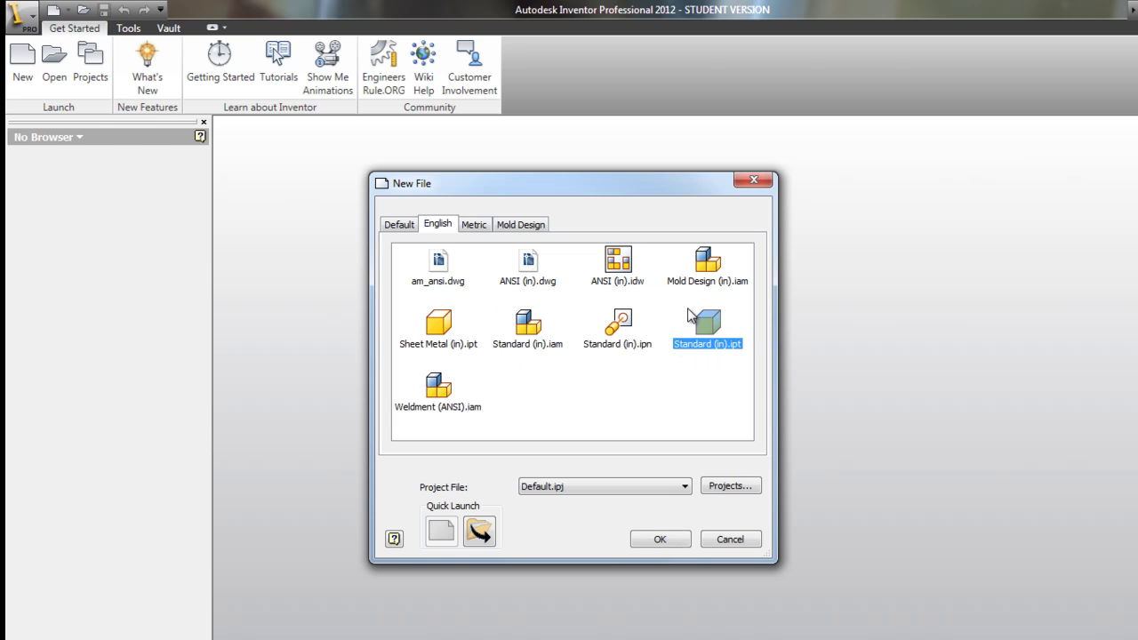
left_click(530, 373)
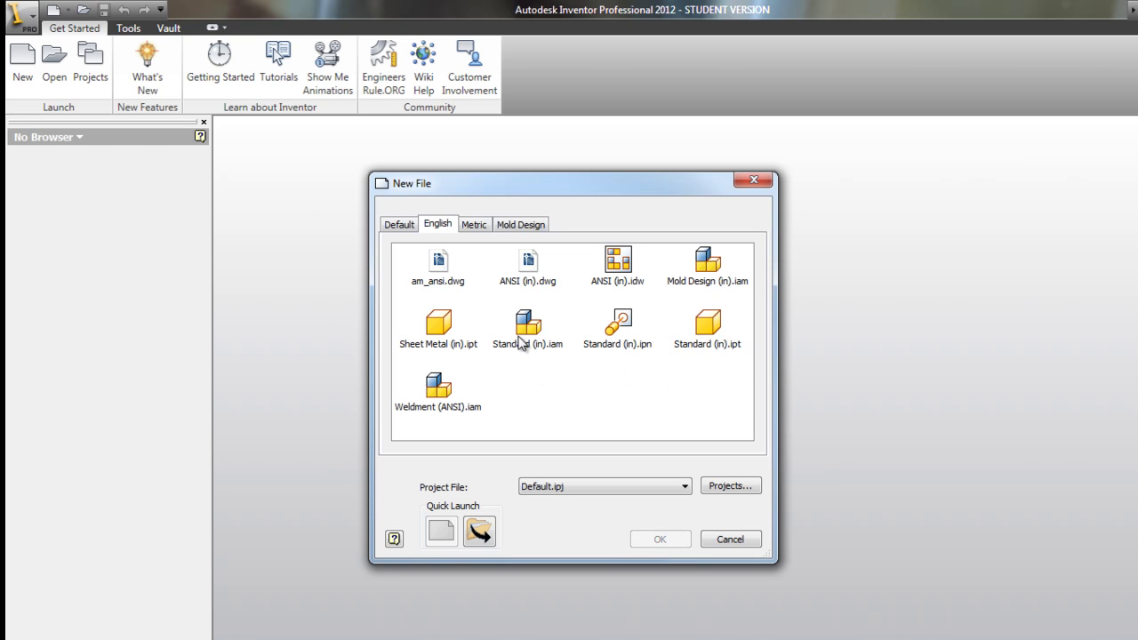
left_click(533, 344)
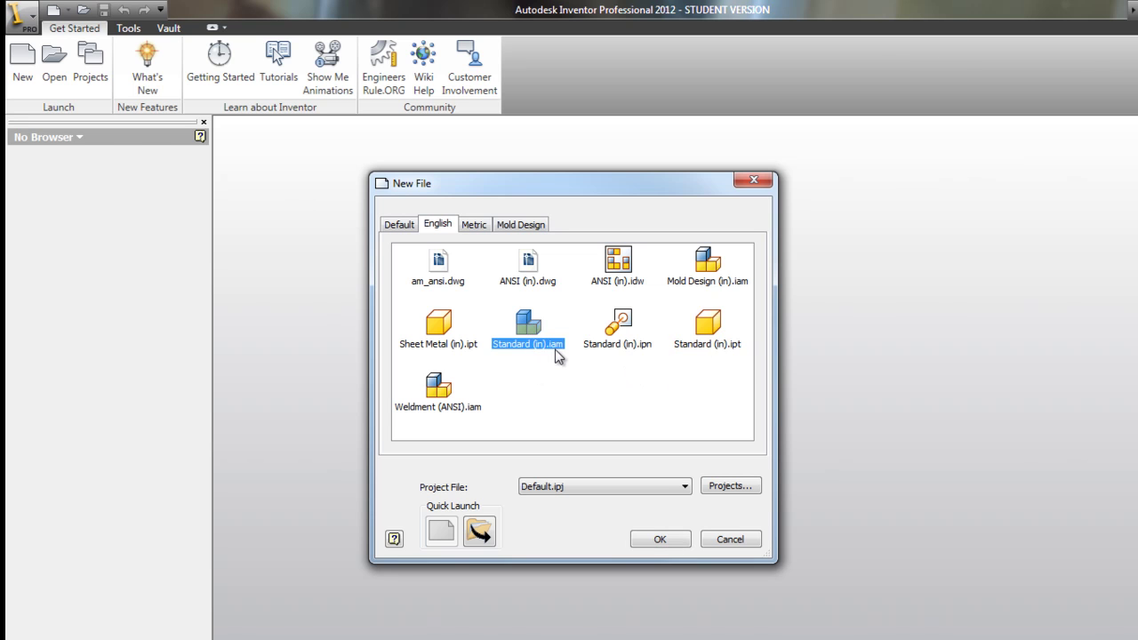
left_click(524, 359)
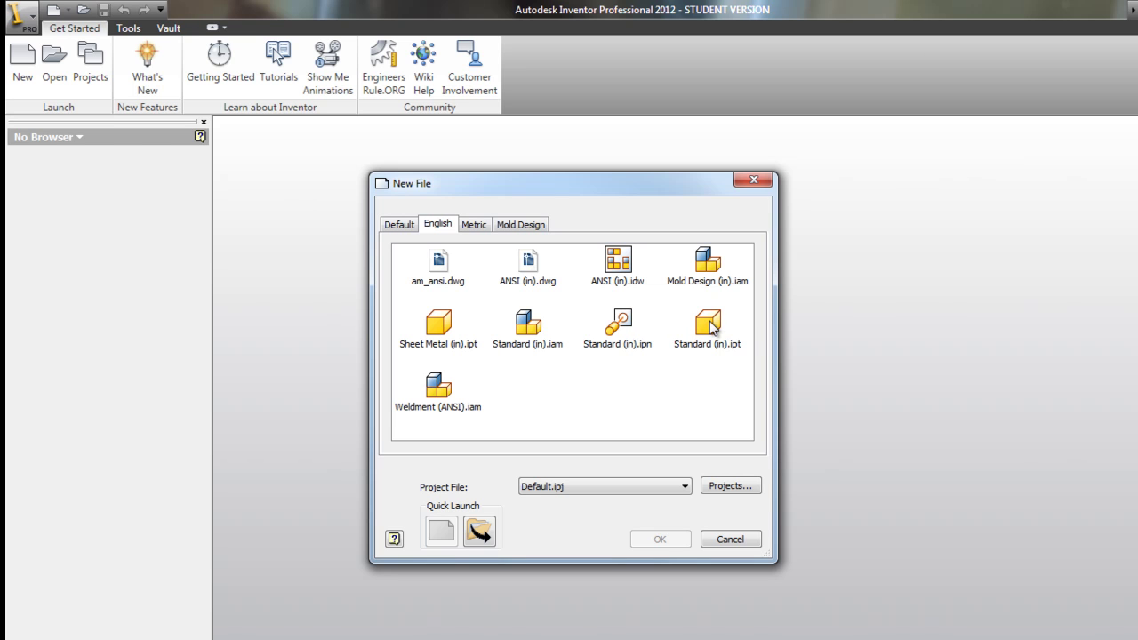
left_click(525, 345)
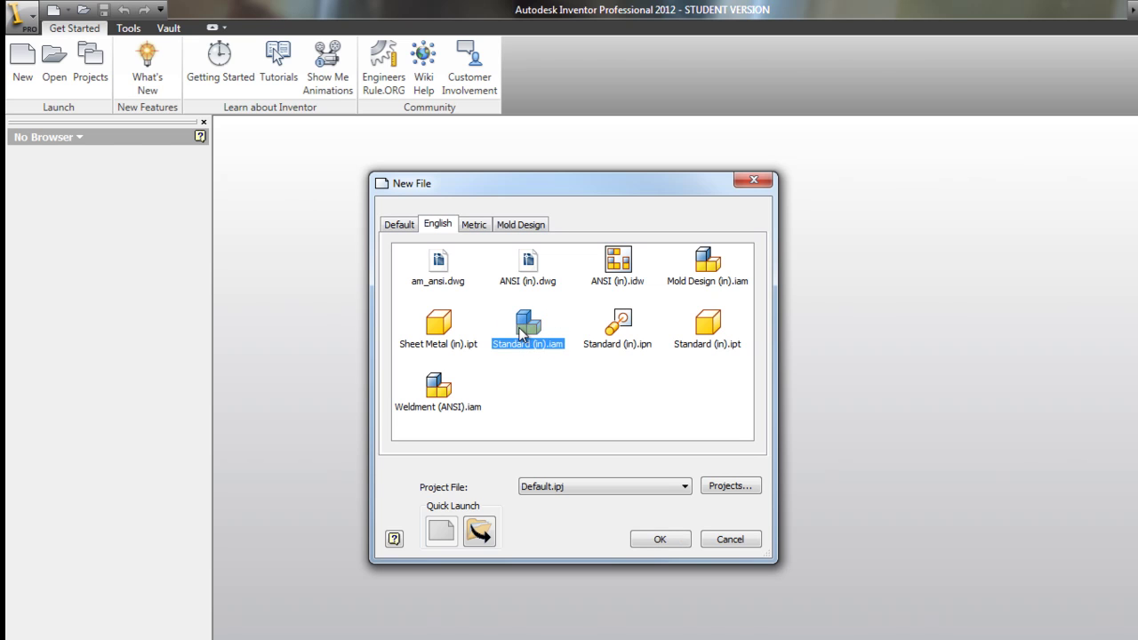
double_click(528, 341)
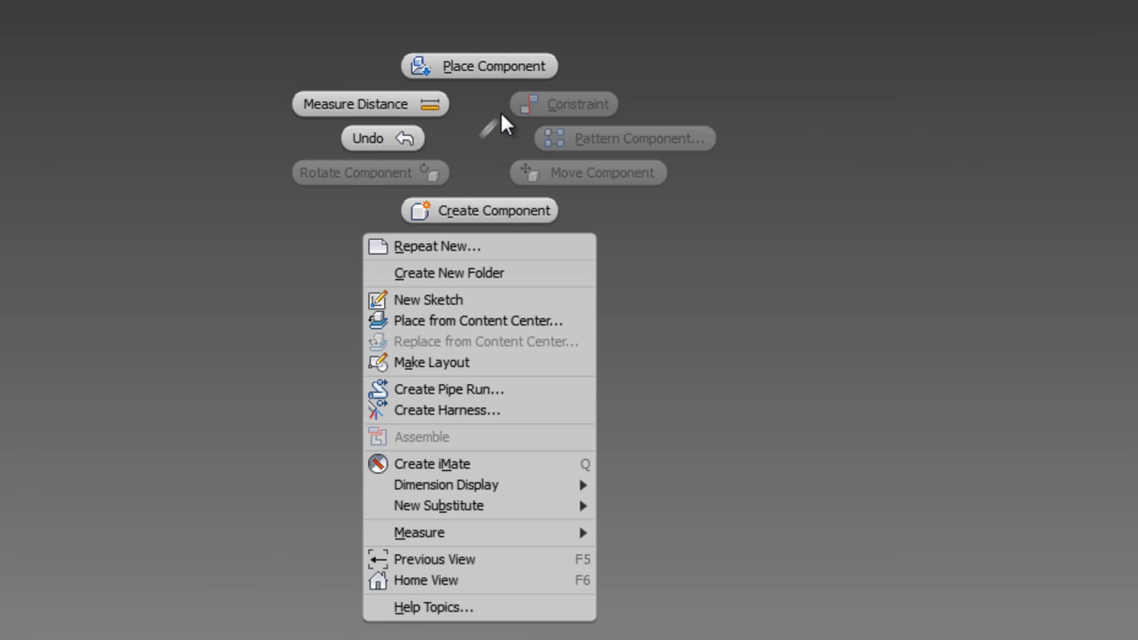
- Place the cube orange part into Assembly1 as cube orange:1, accepting the watermark notice
left_click(496, 64)
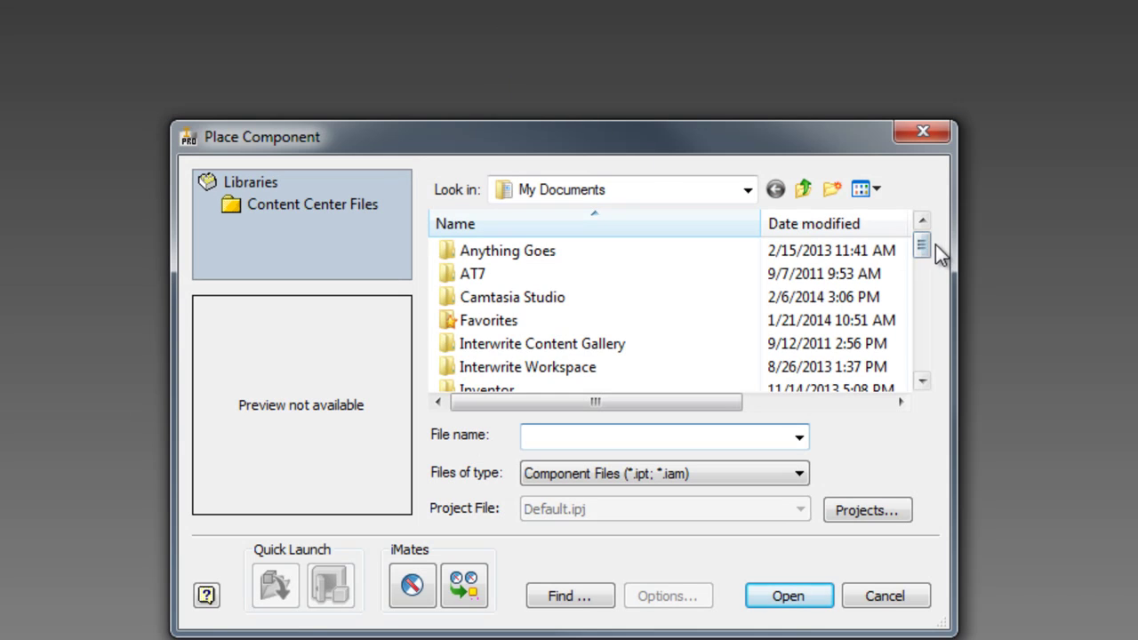
left_click_drag(925, 246, 941, 335)
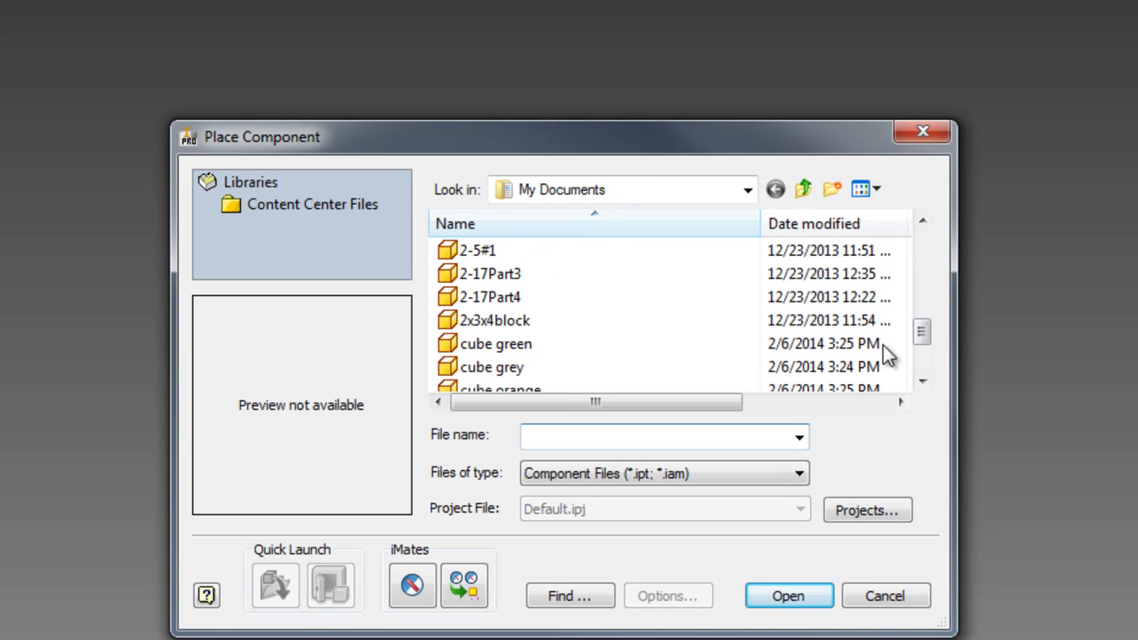
left_click(534, 346)
left_click(515, 373)
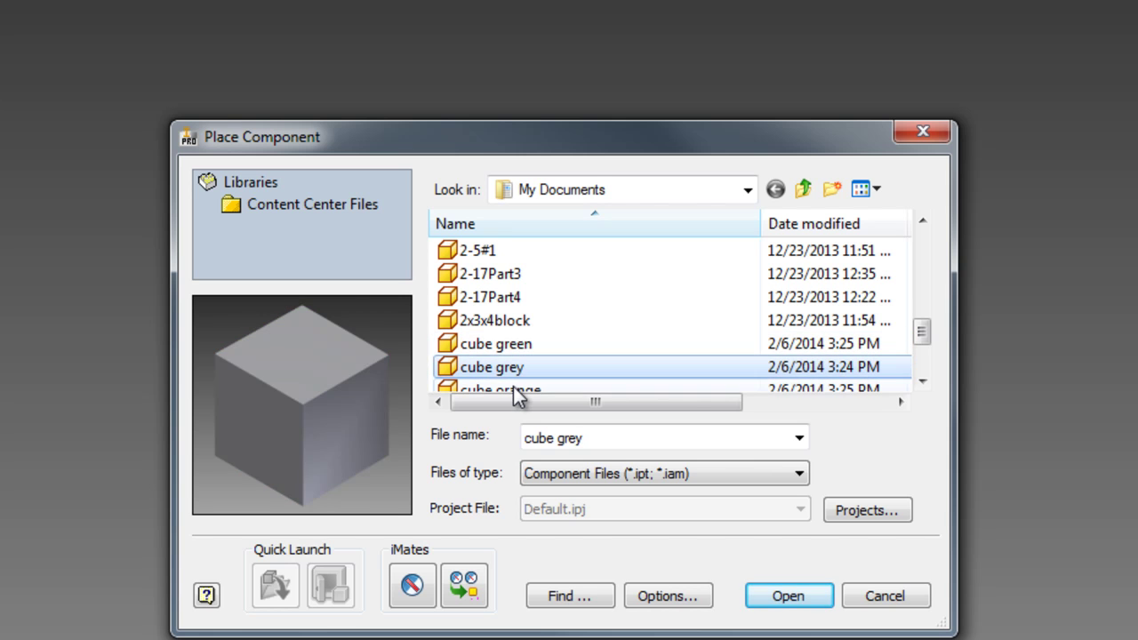
left_click(515, 388)
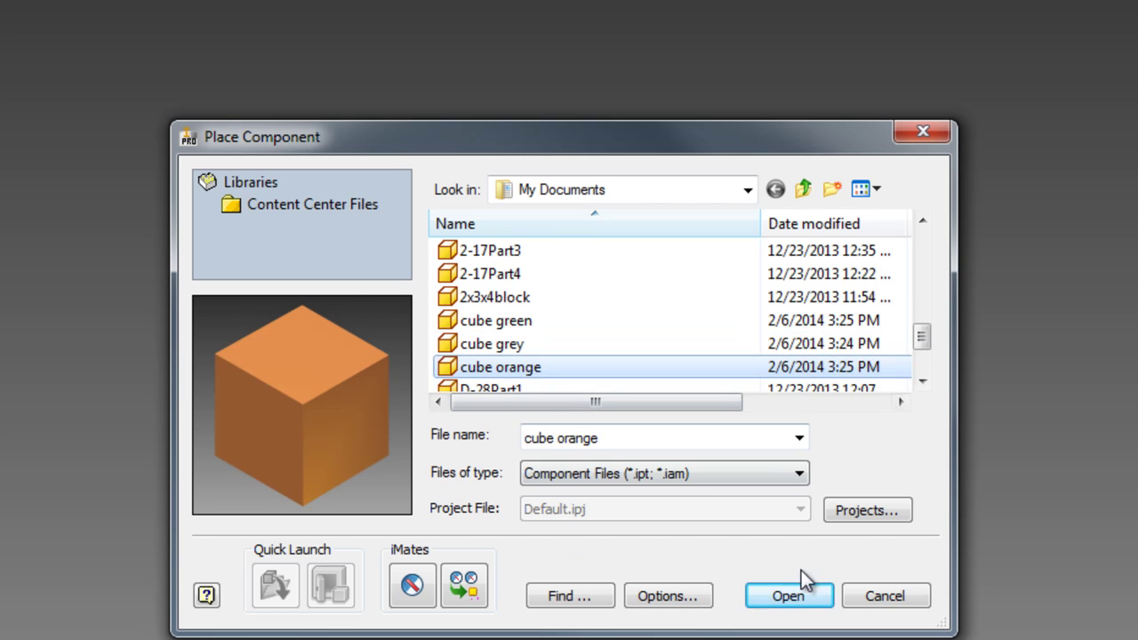
left_click(783, 601)
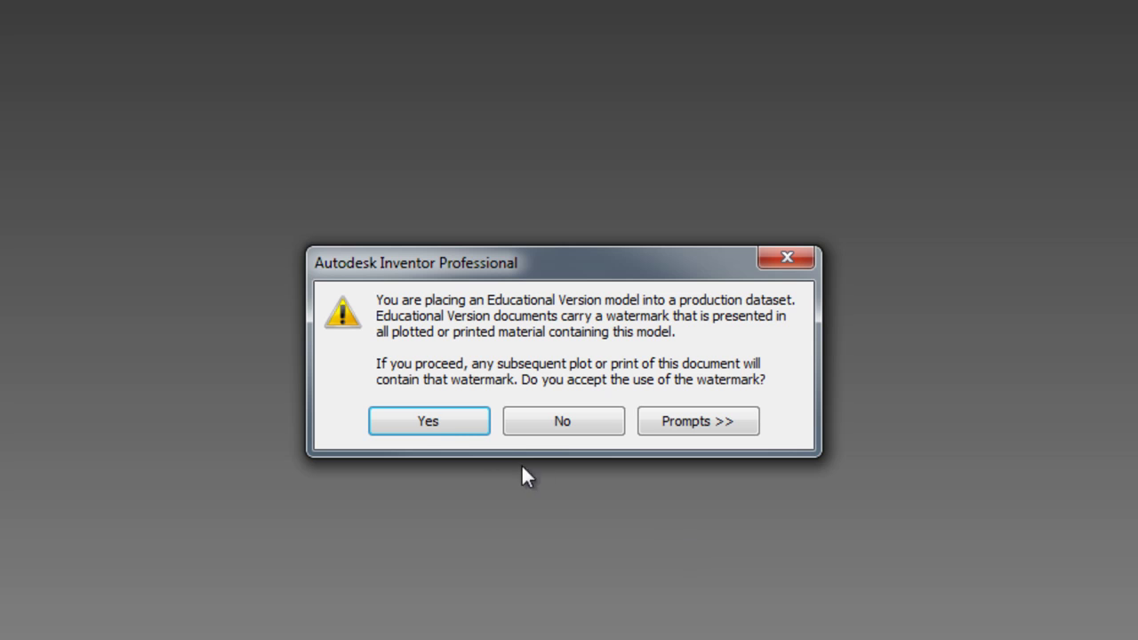
left_click(468, 421)
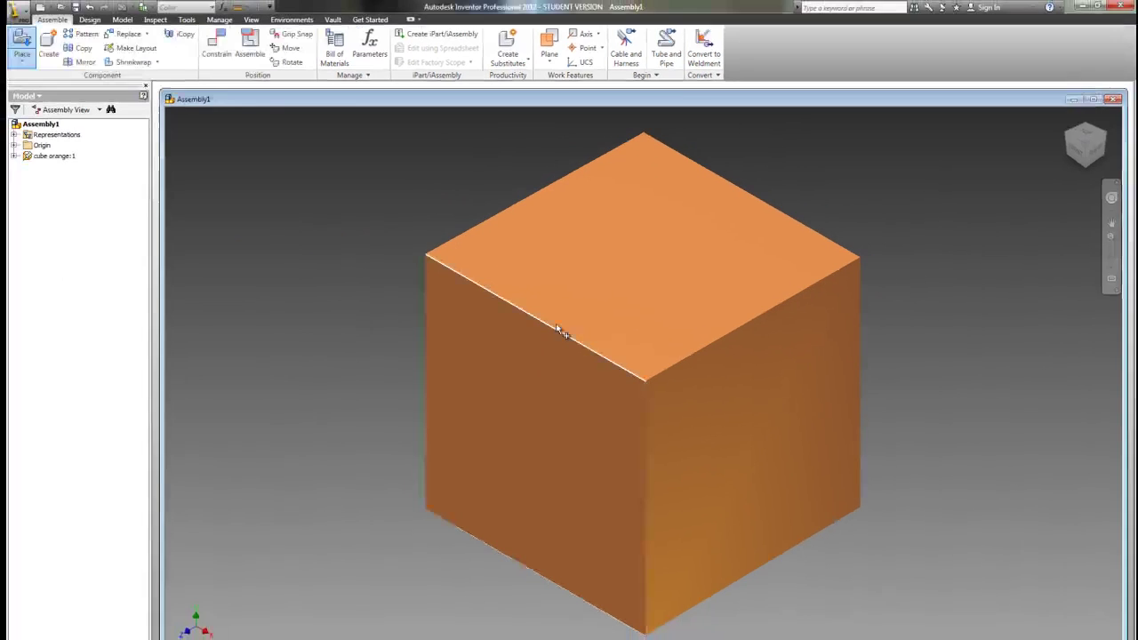
- Place two more orange cube copies, cube orange:2 and cube orange:3, left and right of the first
key("Escape")
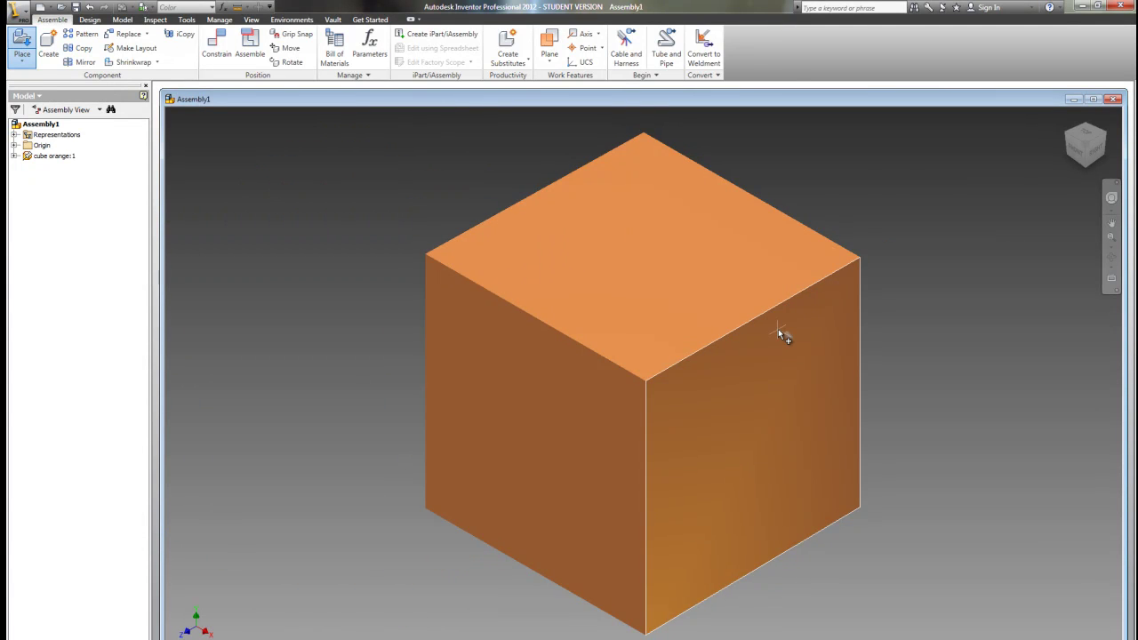
scroll(778, 329, "up", 3)
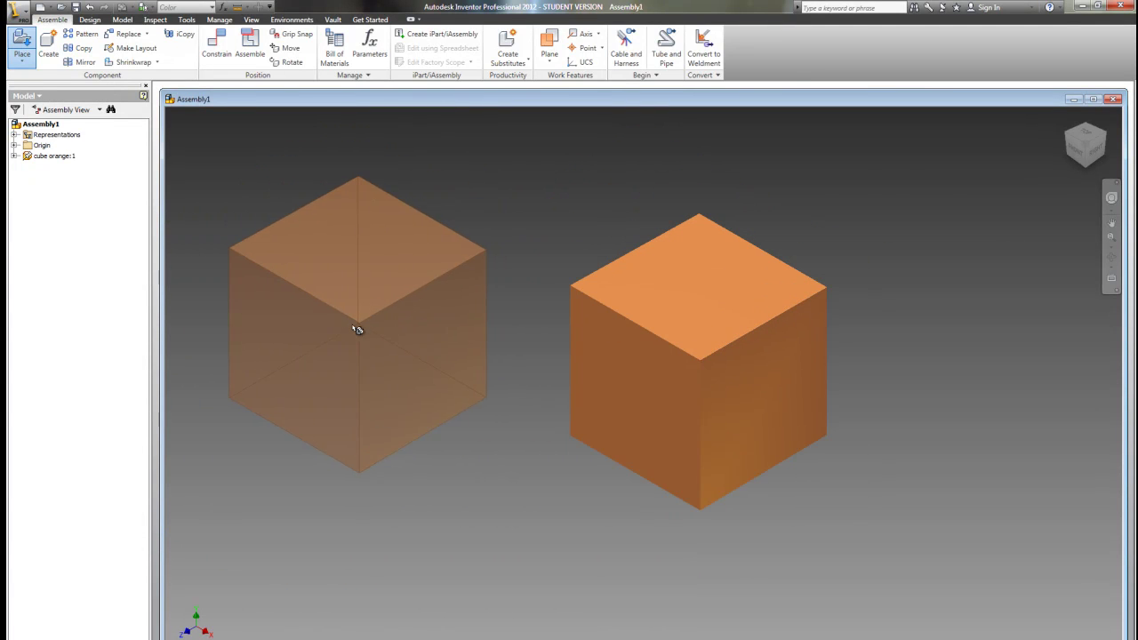
left_click(356, 326)
left_click(982, 345)
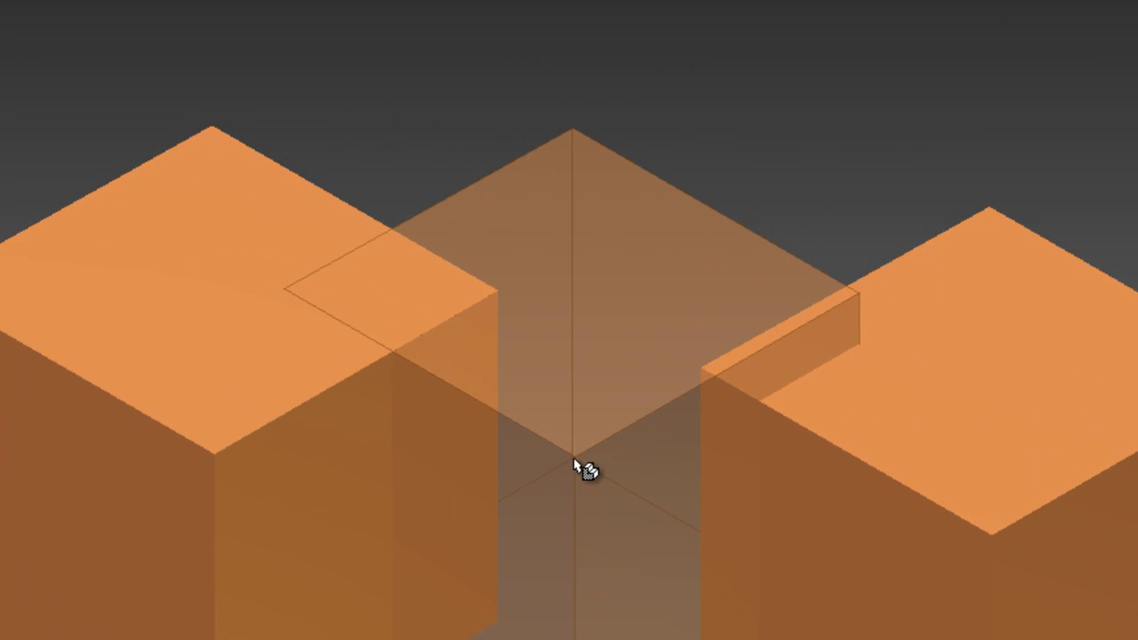
right_click(574, 461)
left_click(630, 469)
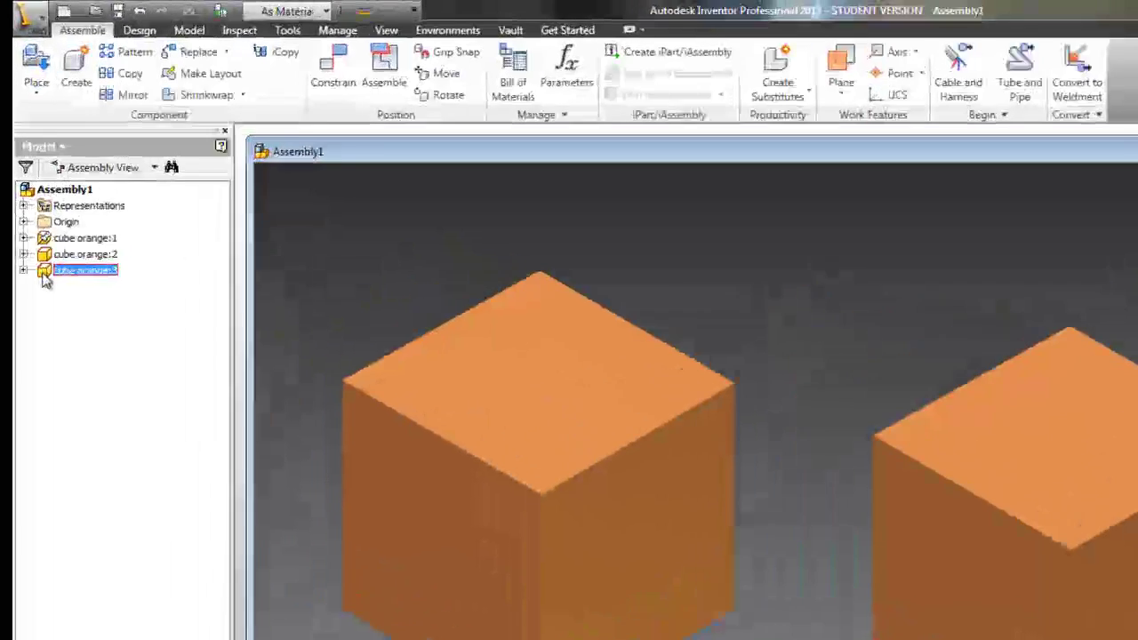
- Delete the extra copies cube orange:3 and cube orange:2 from the model tree
right_click(30, 176)
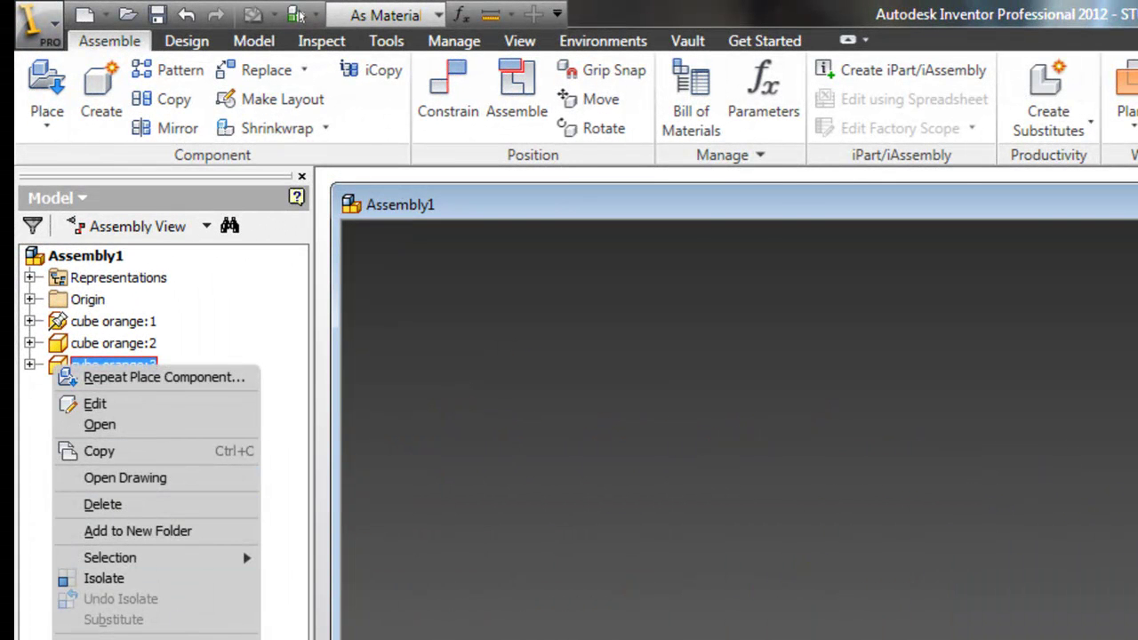
left_click(97, 505)
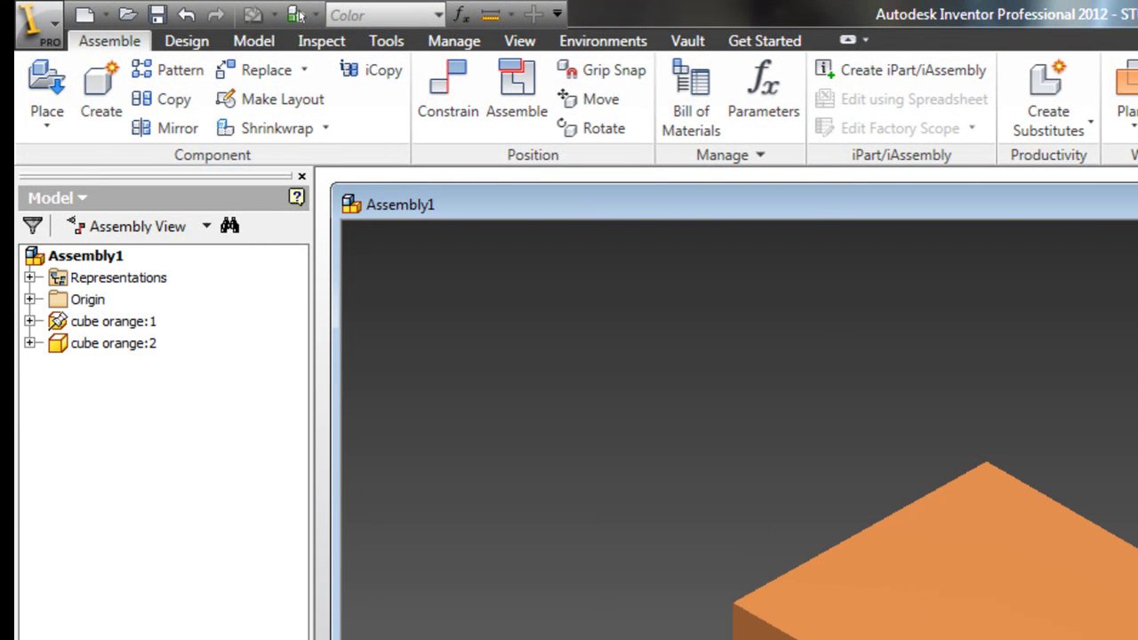
right_click(133, 347)
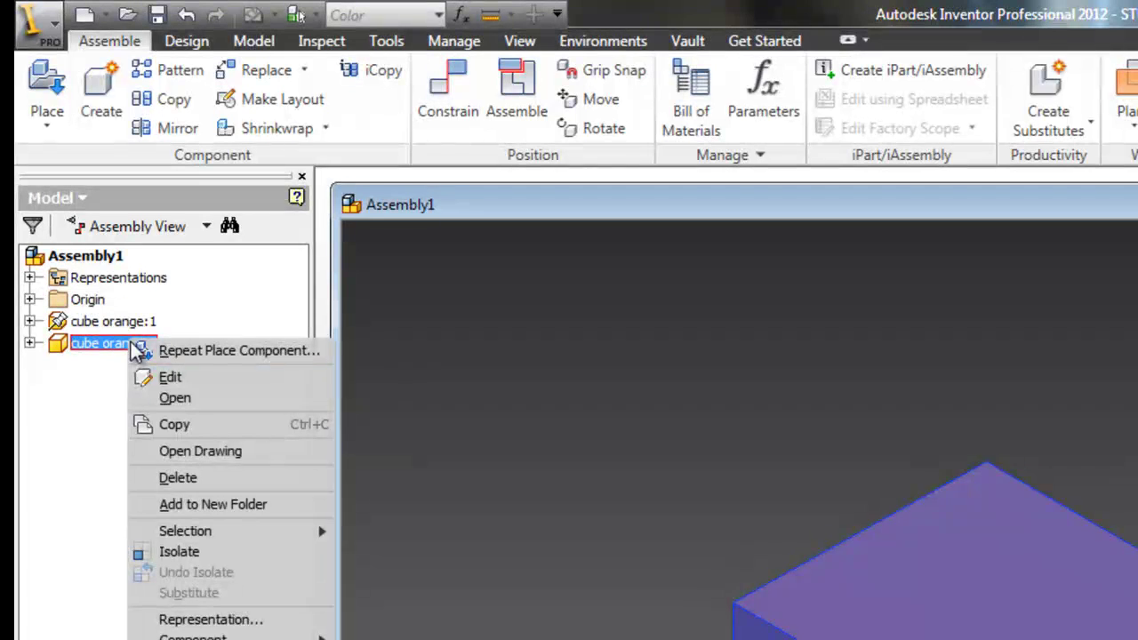
left_click(201, 481)
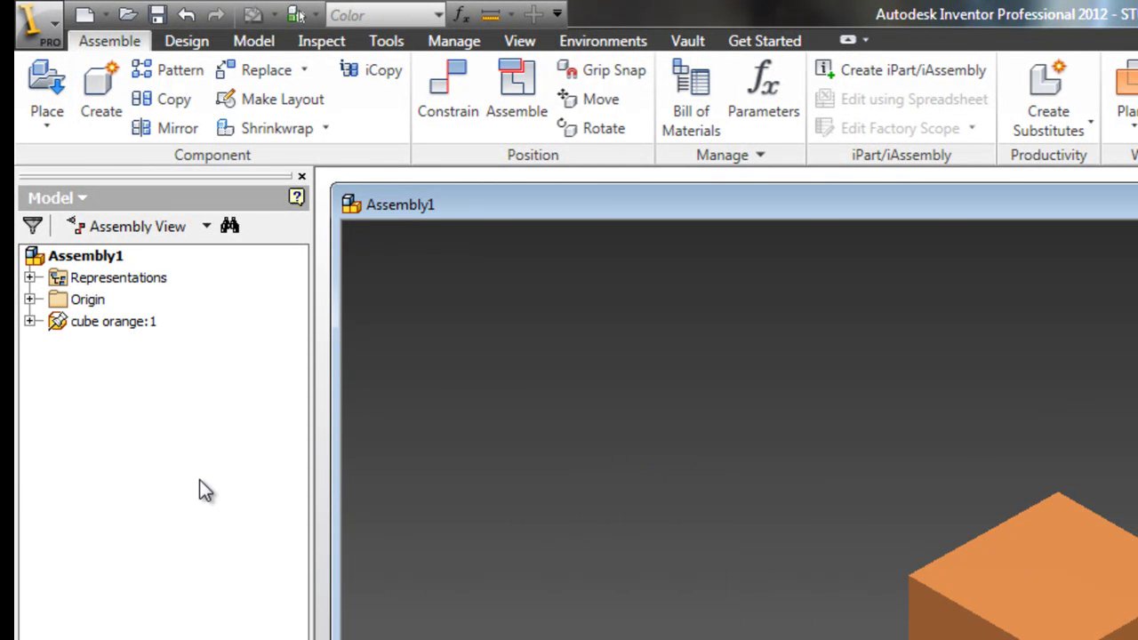
- Expand and select cube orange:1, then undo the last action with Ctrl+Z
left_click(60, 323)
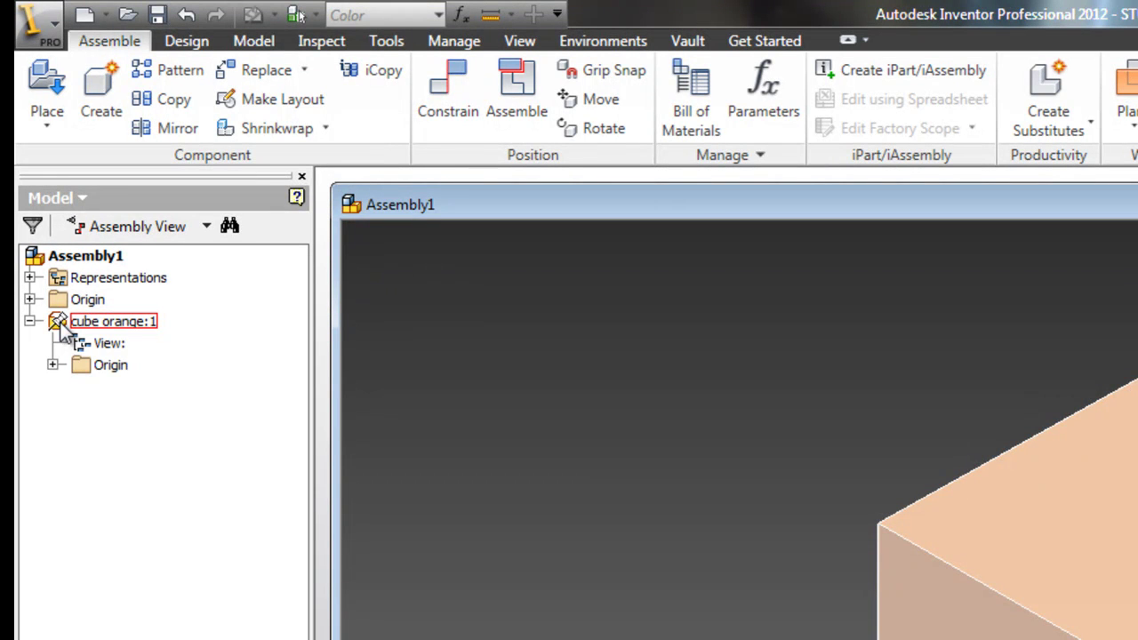
left_click(62, 325)
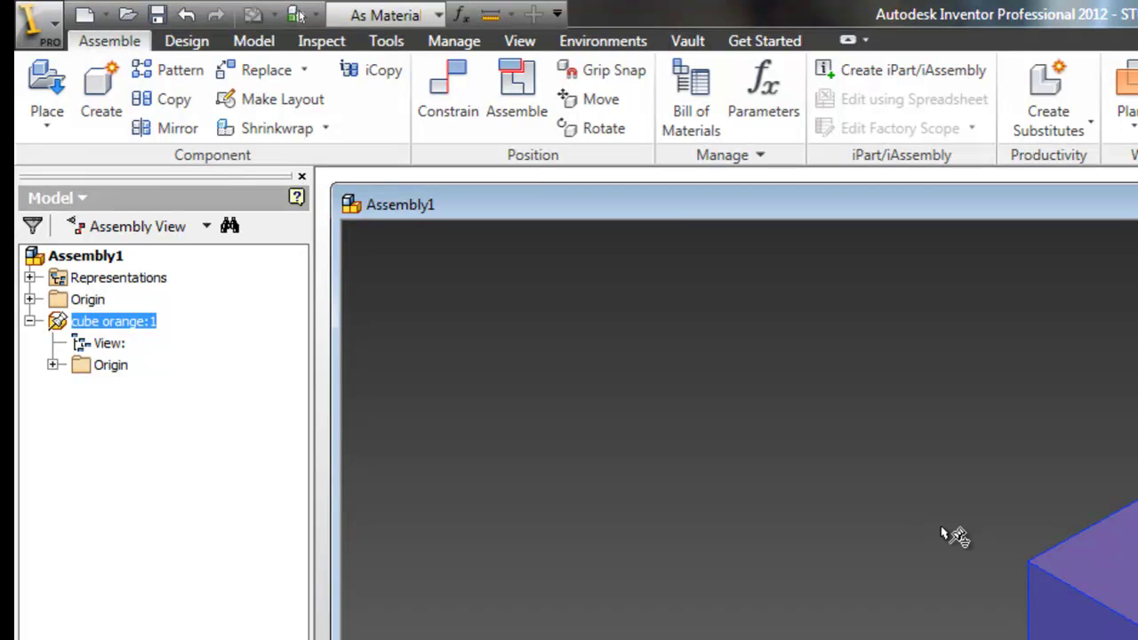
key("ctrl+z")
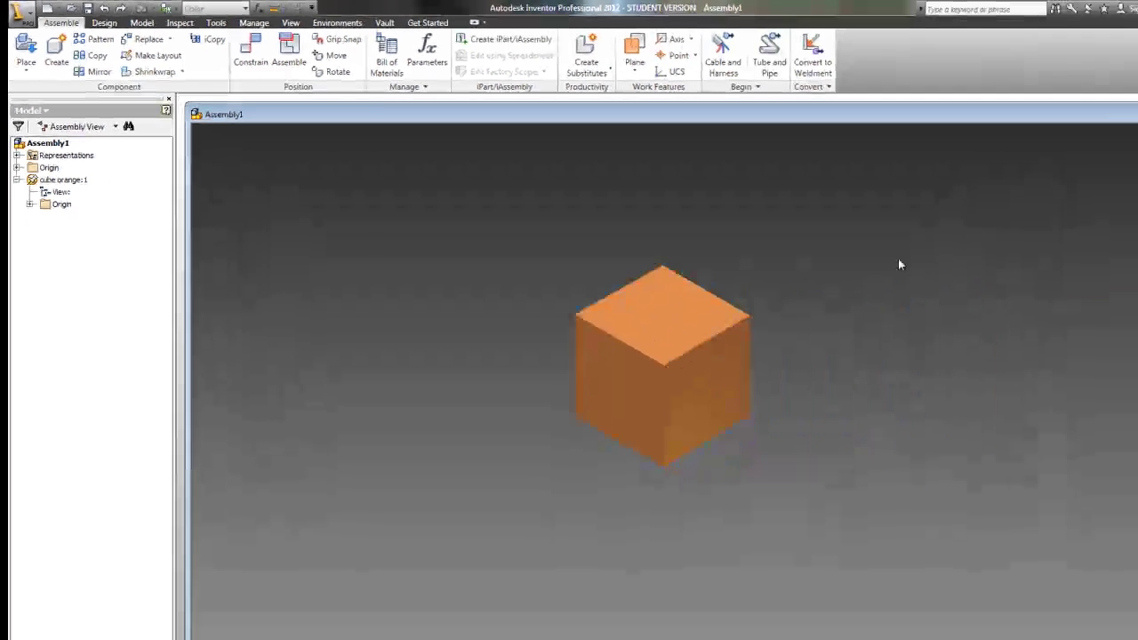
- Place a single cube green part, cube green:1, to the right of the orange cube
right_click(780, 224)
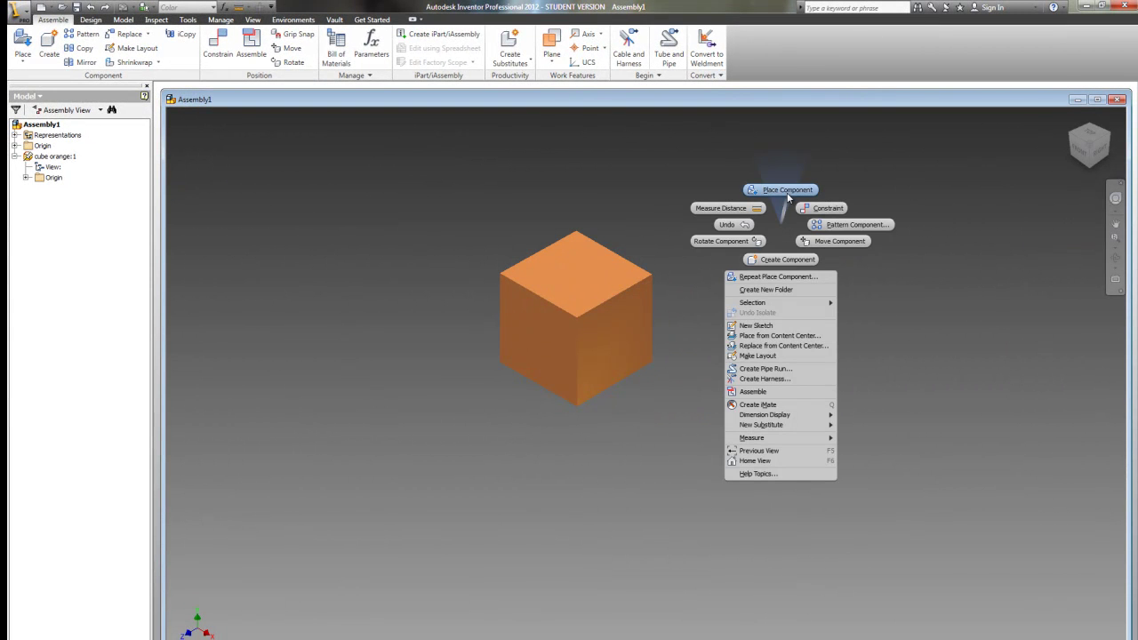
left_click(784, 189)
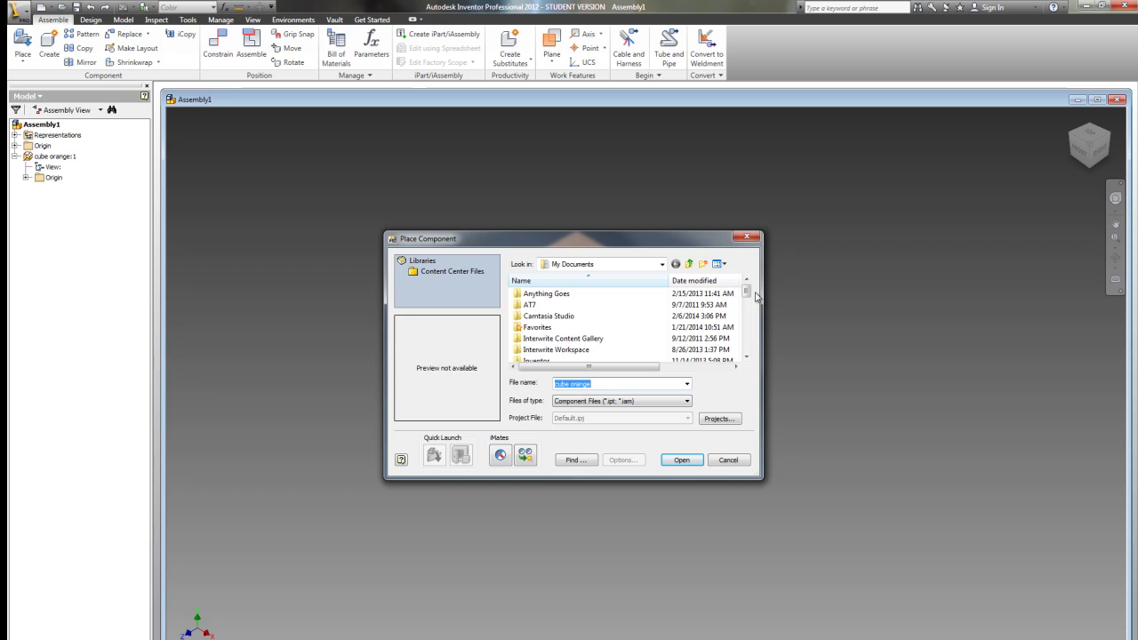
left_click_drag(747, 297, 745, 340)
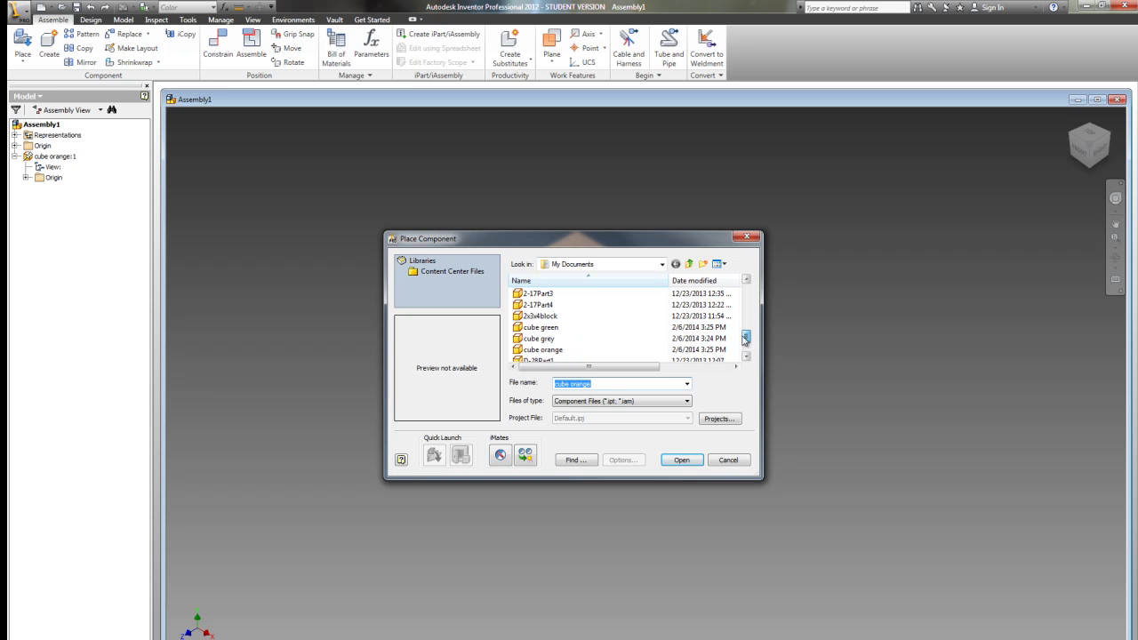
left_click(567, 329)
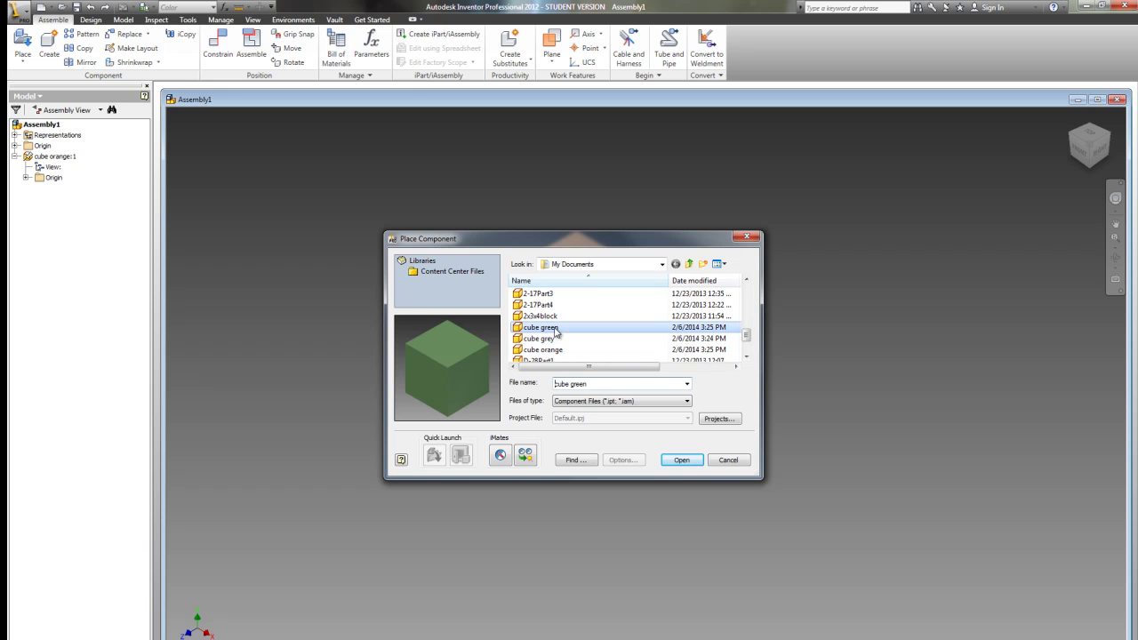
left_click(677, 460)
left_click(508, 375)
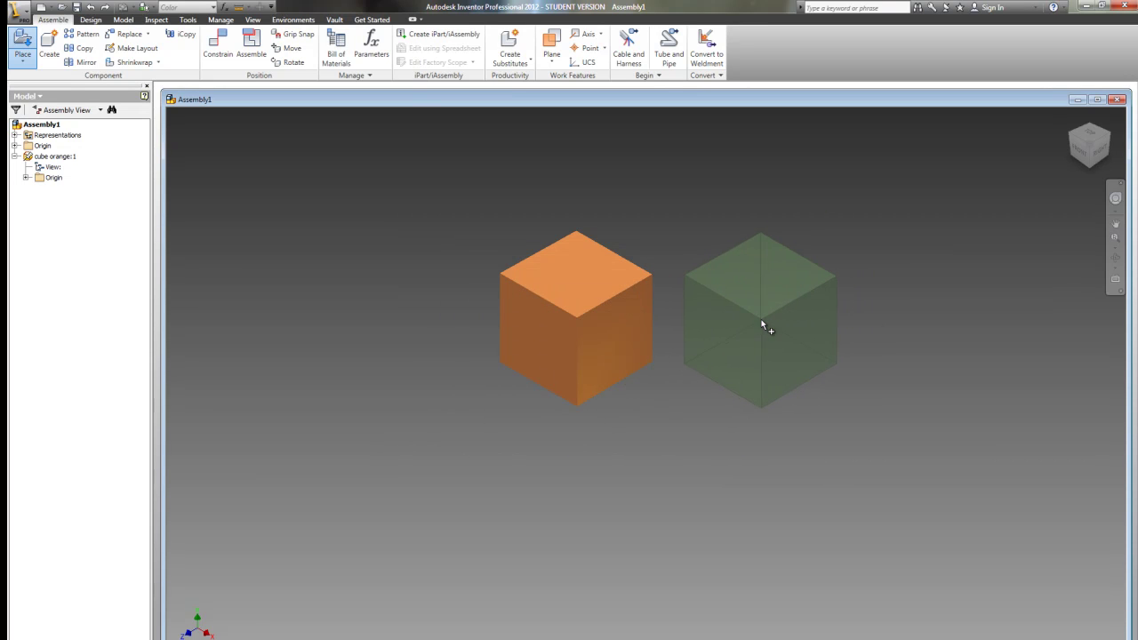
left_click(762, 322)
right_click(360, 330)
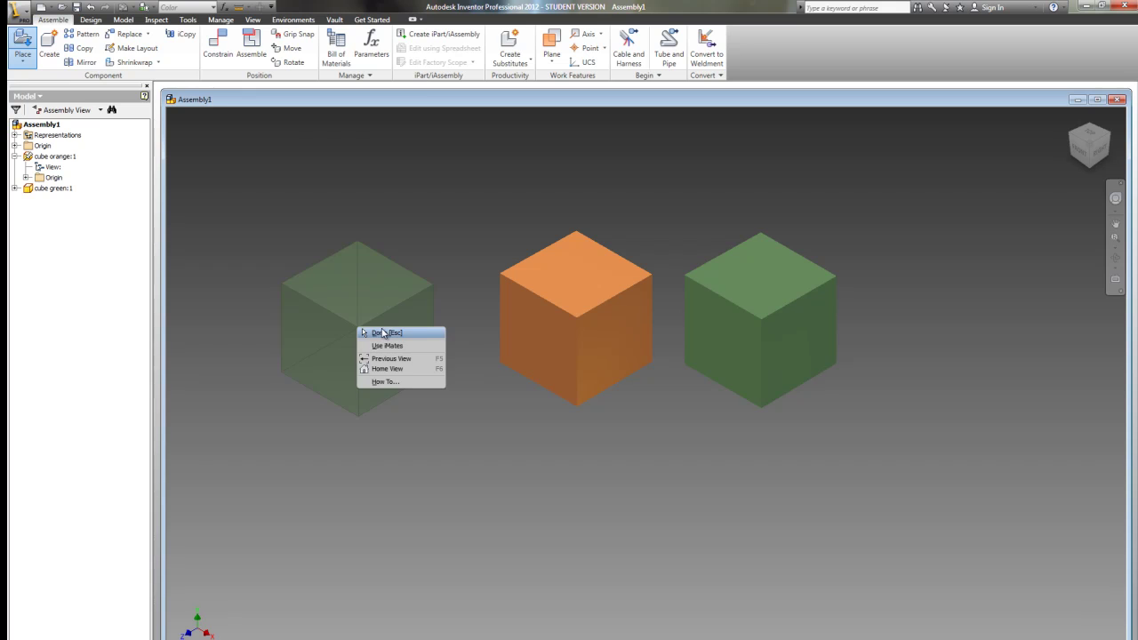
left_click(382, 333)
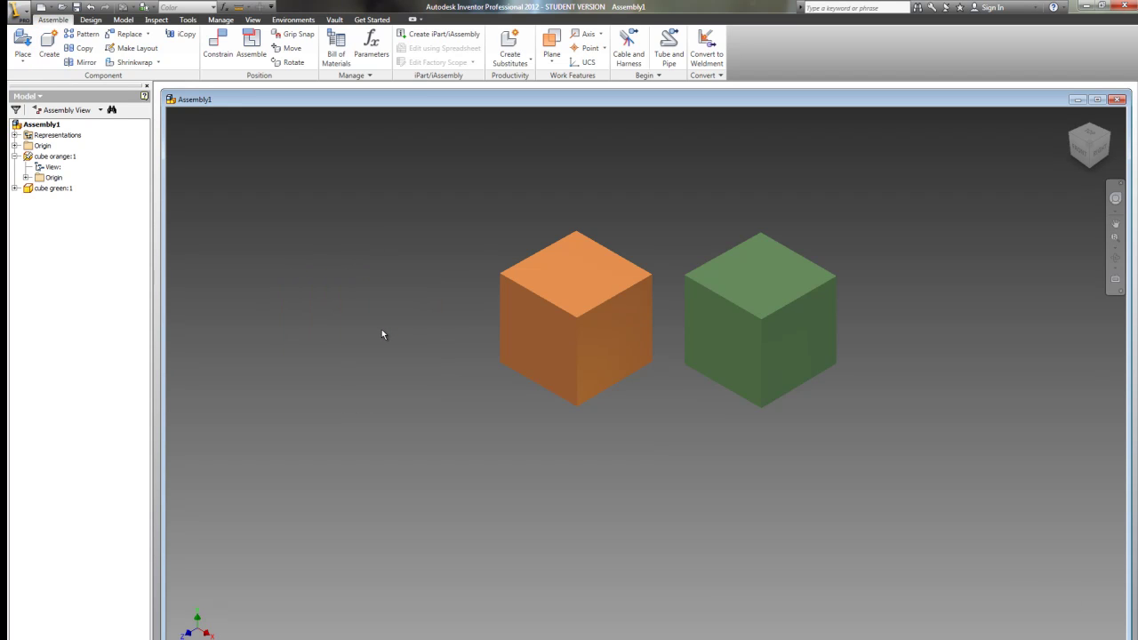
- Drag the green cube clear of the orange cube, ending above and to its right
left_click_drag(731, 328, 577, 391)
scroll(516, 459, "down", 3)
scroll(576, 401, "up", 4)
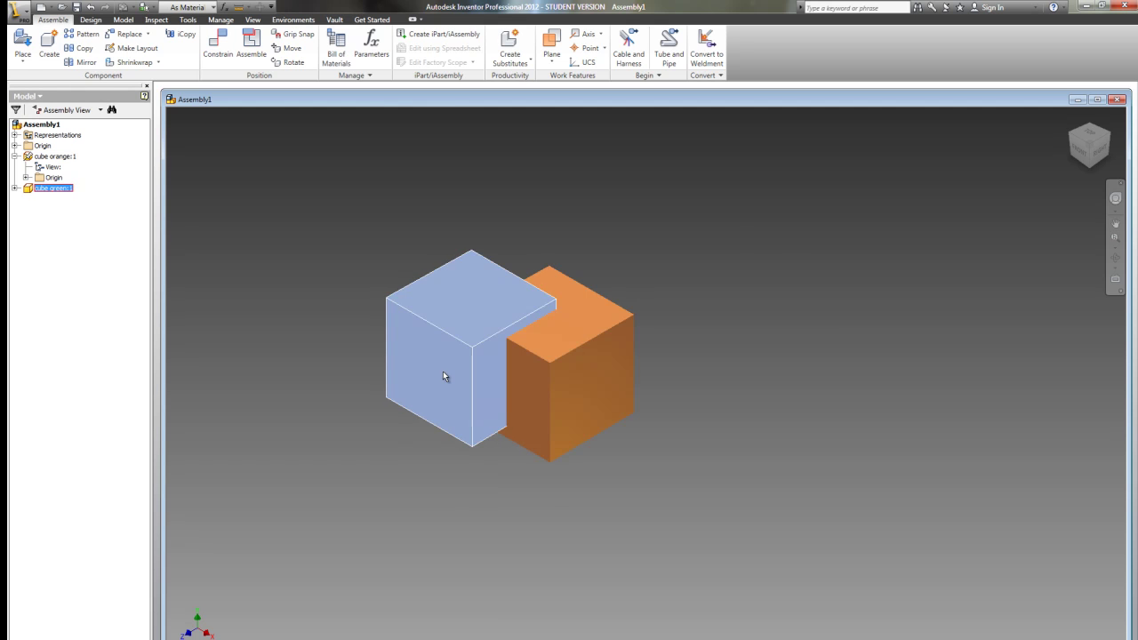
left_click_drag(445, 377, 724, 350)
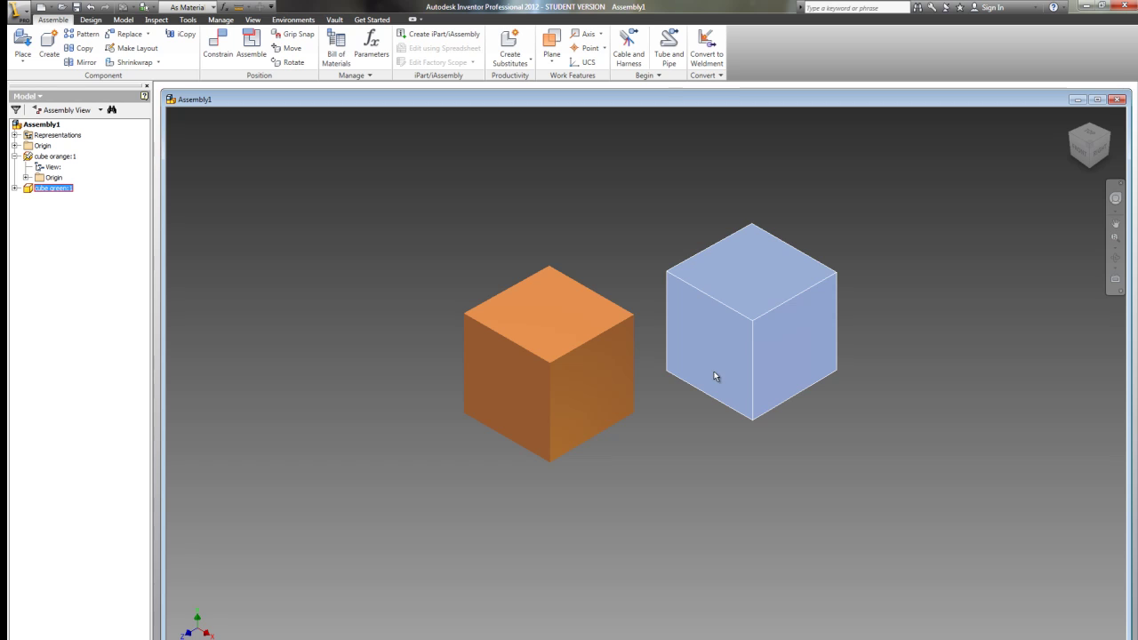
left_click(669, 384)
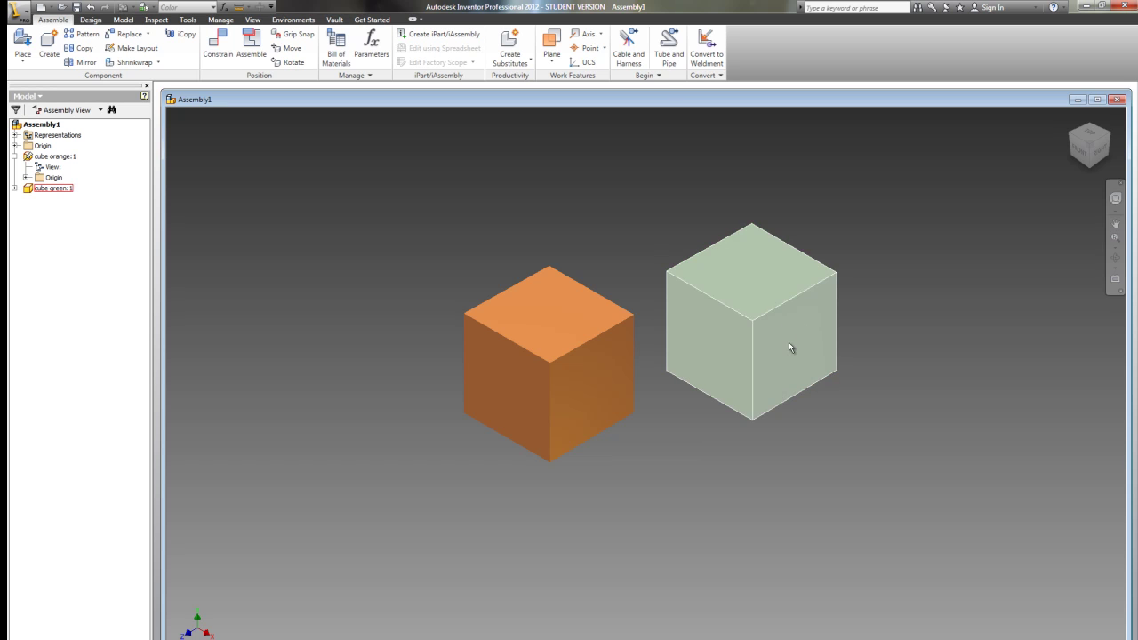
left_click_drag(789, 347, 767, 321)
left_click(871, 423)
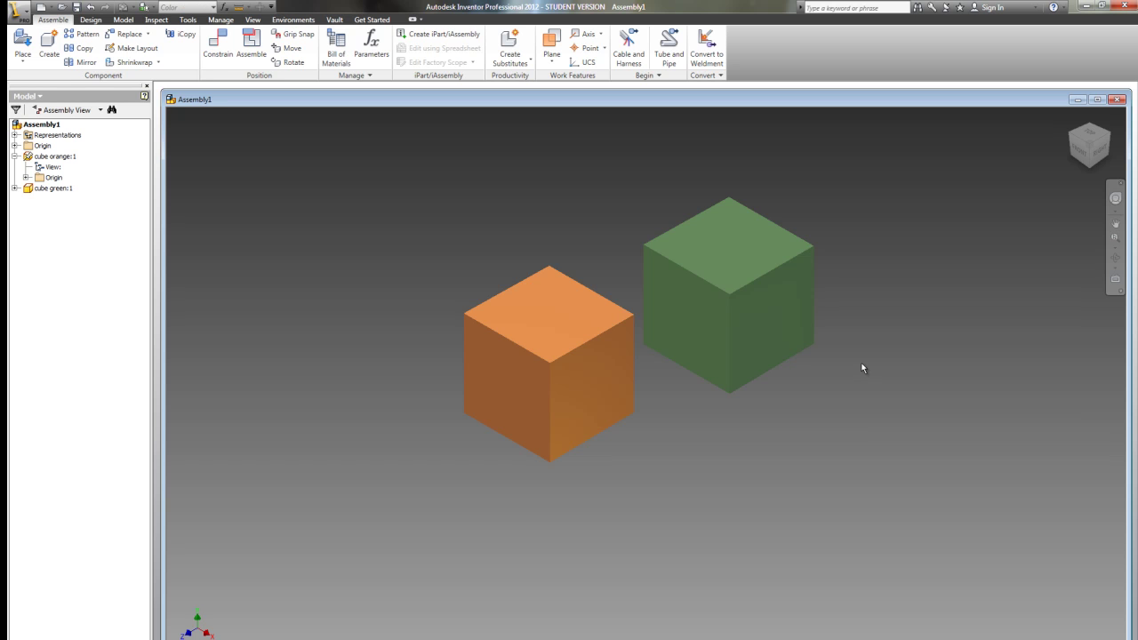
- Add a Flush constraint between the green and orange cubes' right-side faces
right_click(437, 226)
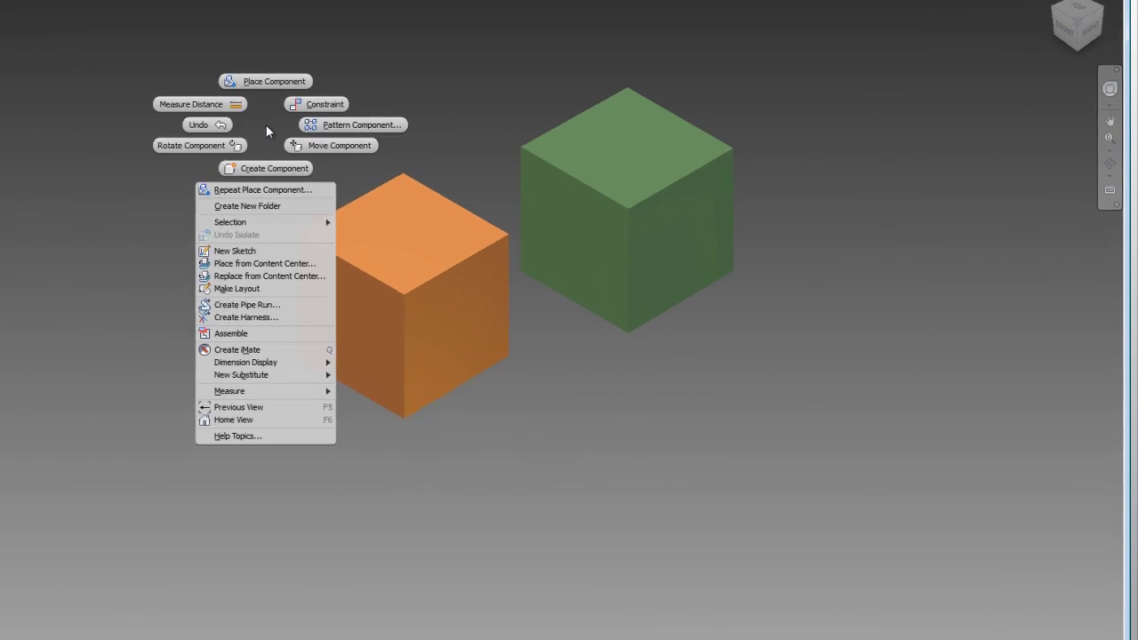
left_click(309, 103)
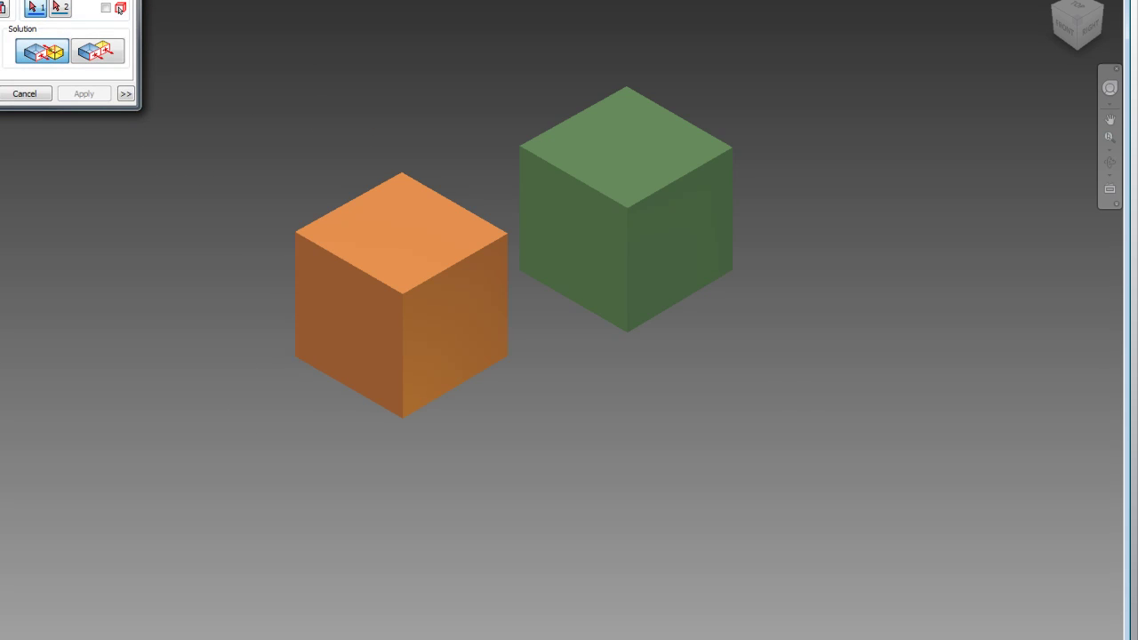
left_click_drag(83, 0, 189, 71)
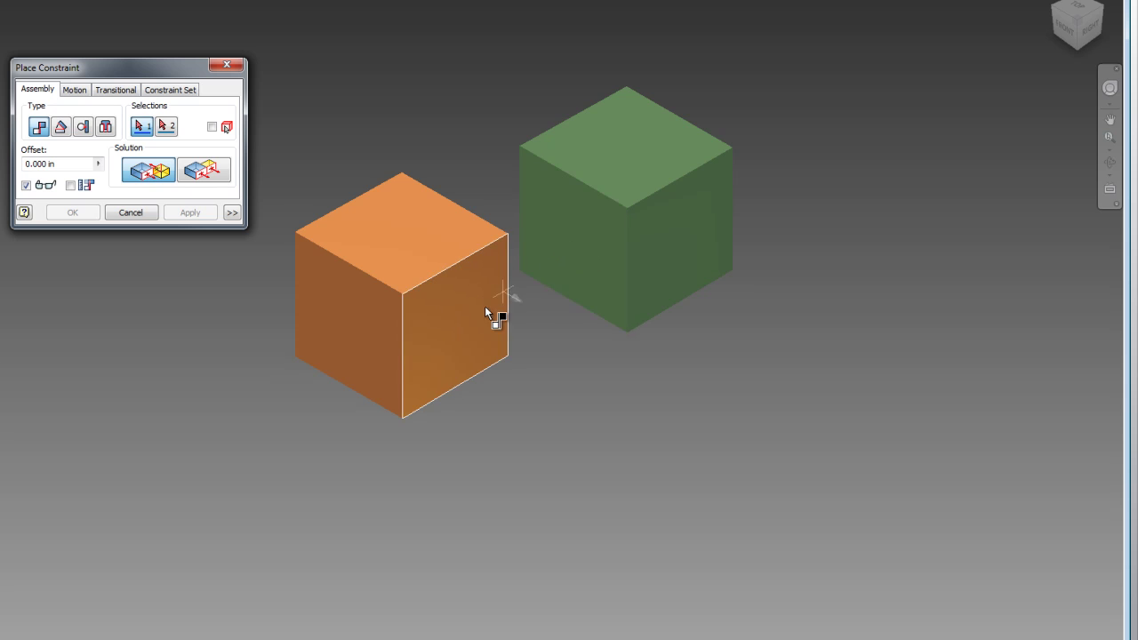
left_click(200, 171)
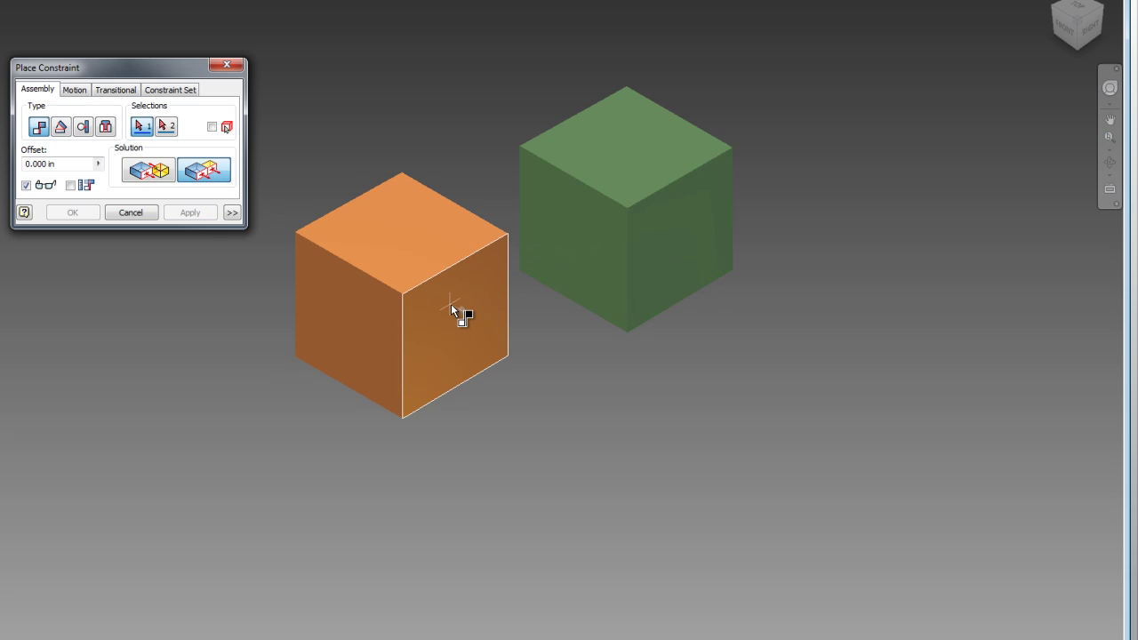
left_click(681, 237)
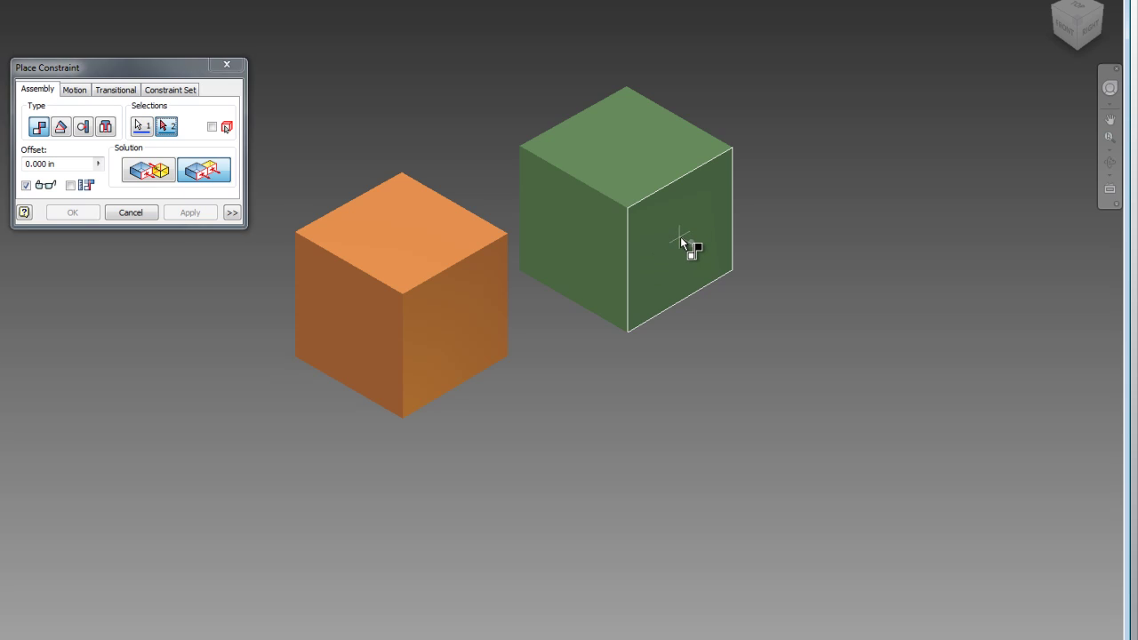
left_click(453, 320)
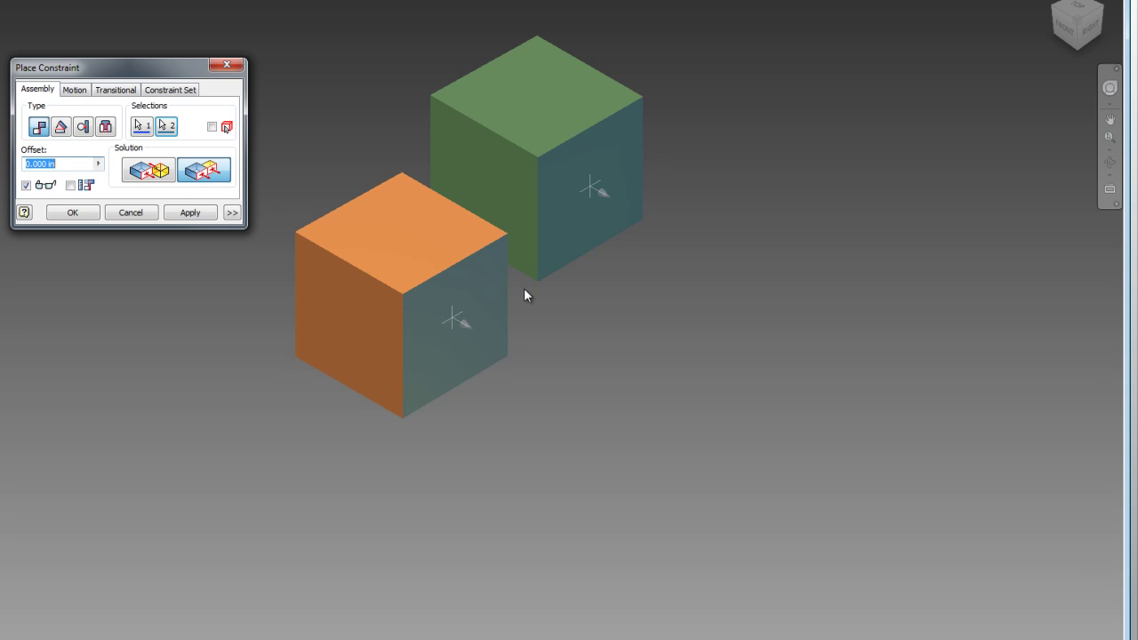
left_click(198, 213)
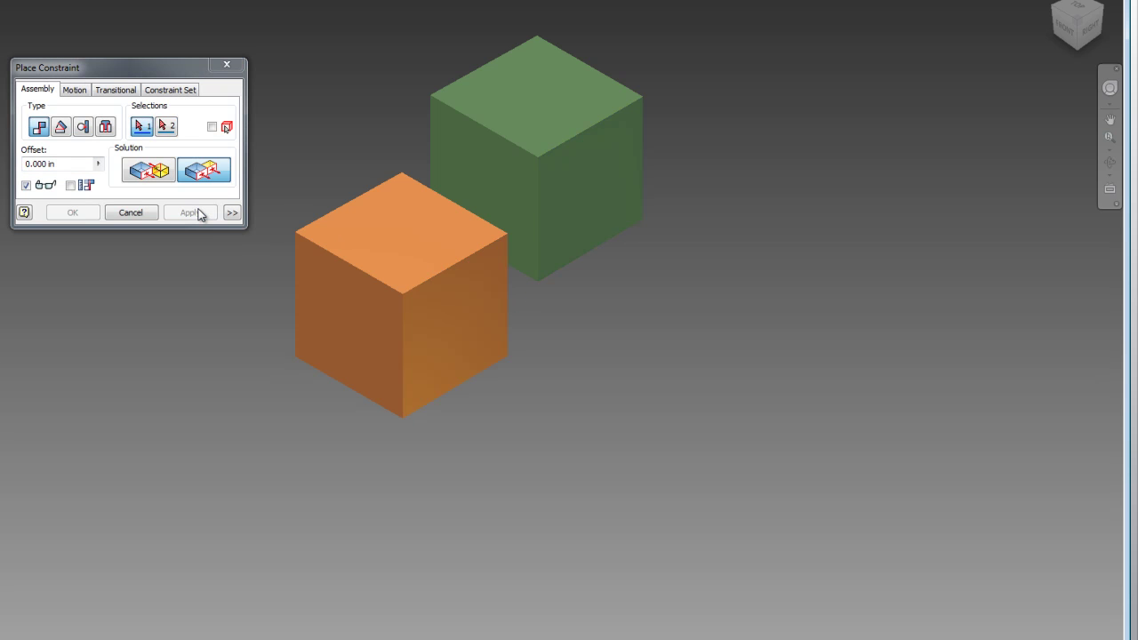
- Flush the green cube's top face with the orange cube's top face and finish constraining
left_click(197, 175)
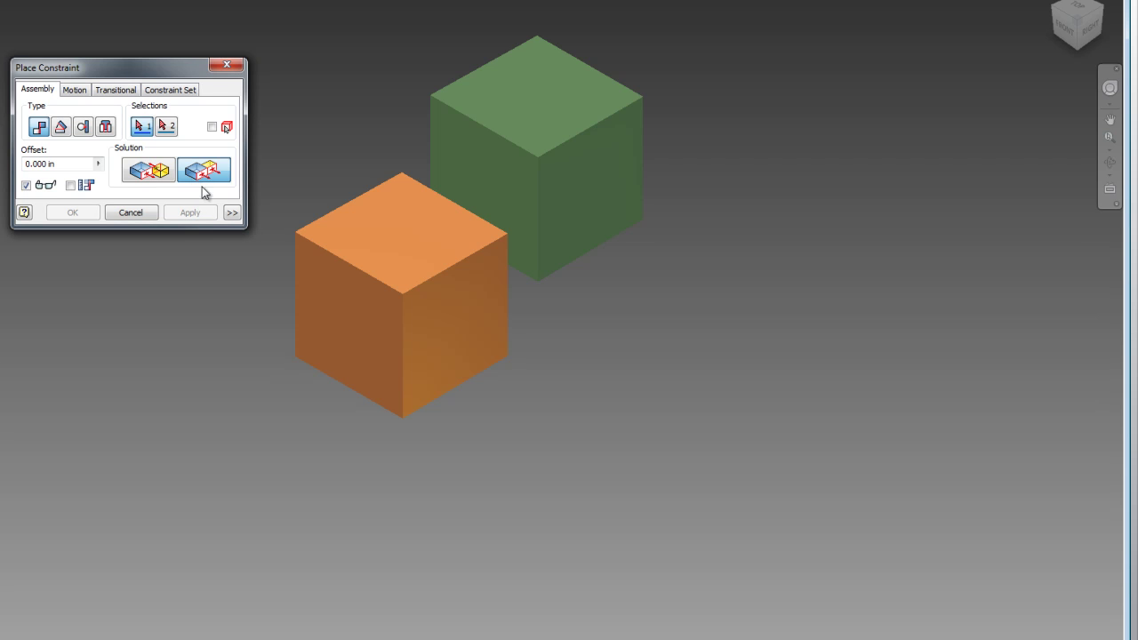
left_click(549, 99)
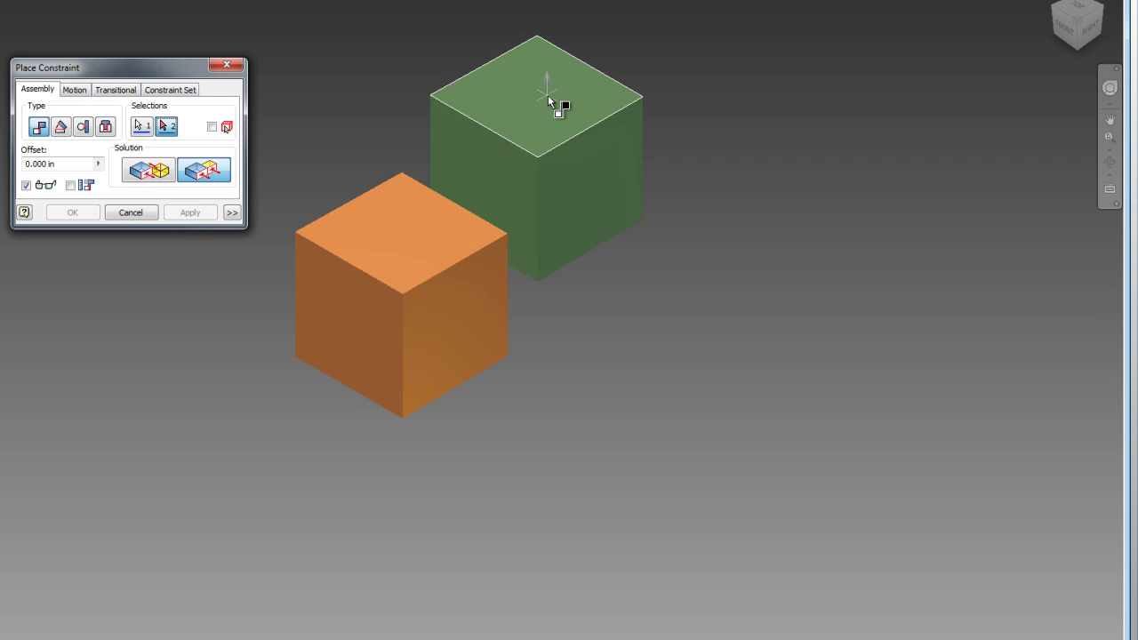
left_click(409, 240)
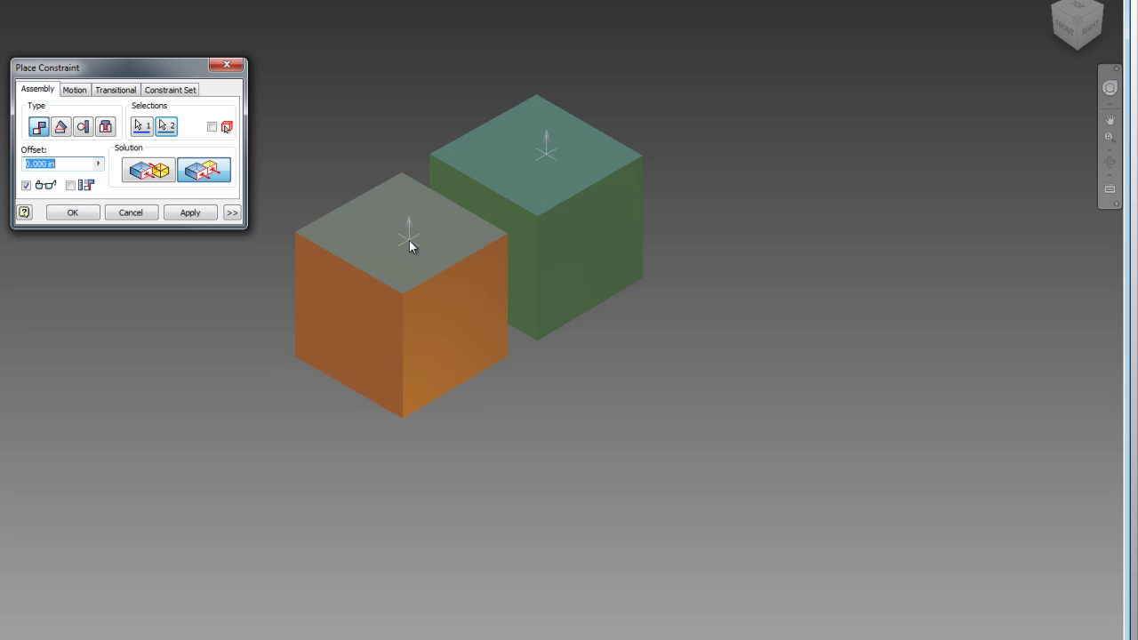
left_click(191, 212)
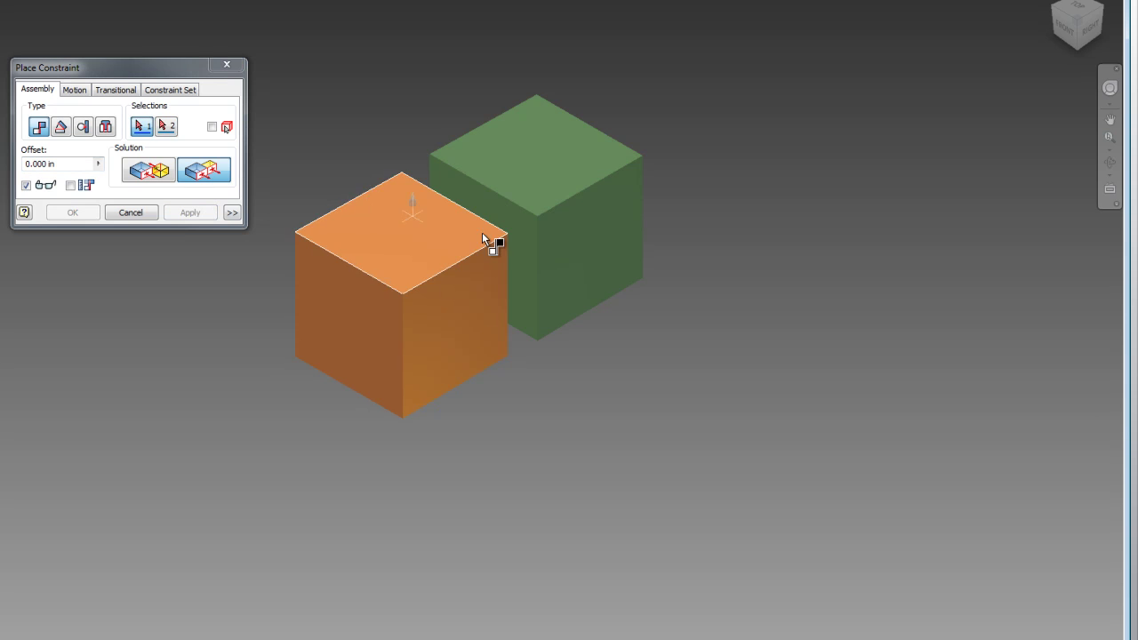
scroll(472, 191, "down", 3)
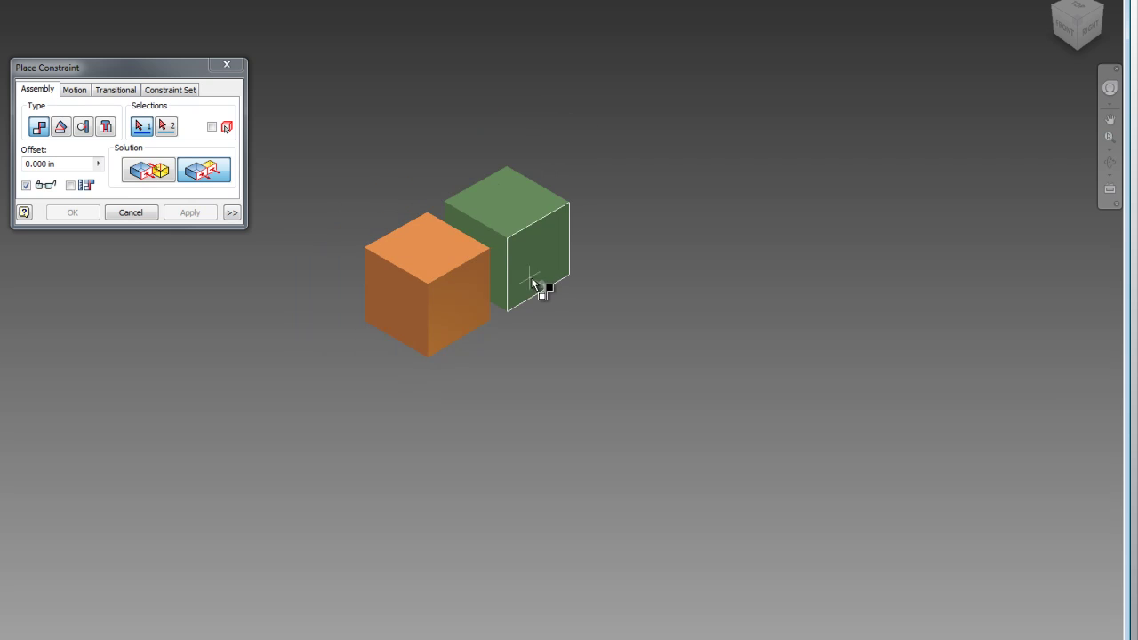
left_click(226, 67)
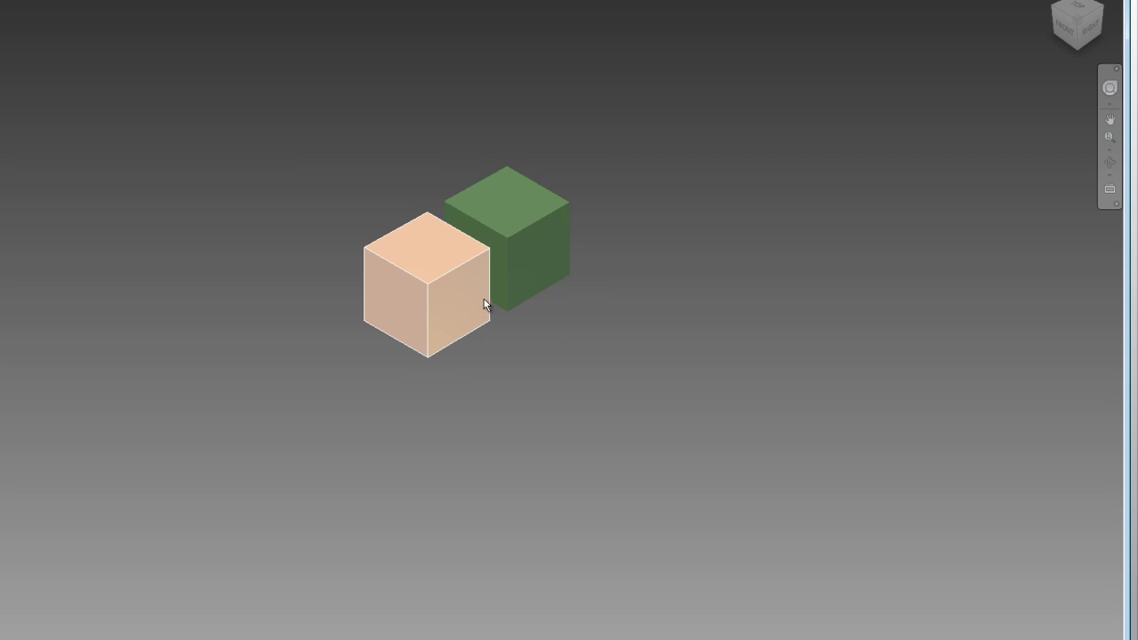
- Drag the green cube along its remaining free direction, moving it farther behind the orange cube
scroll(484, 303, "up", 3)
left_click(629, 209)
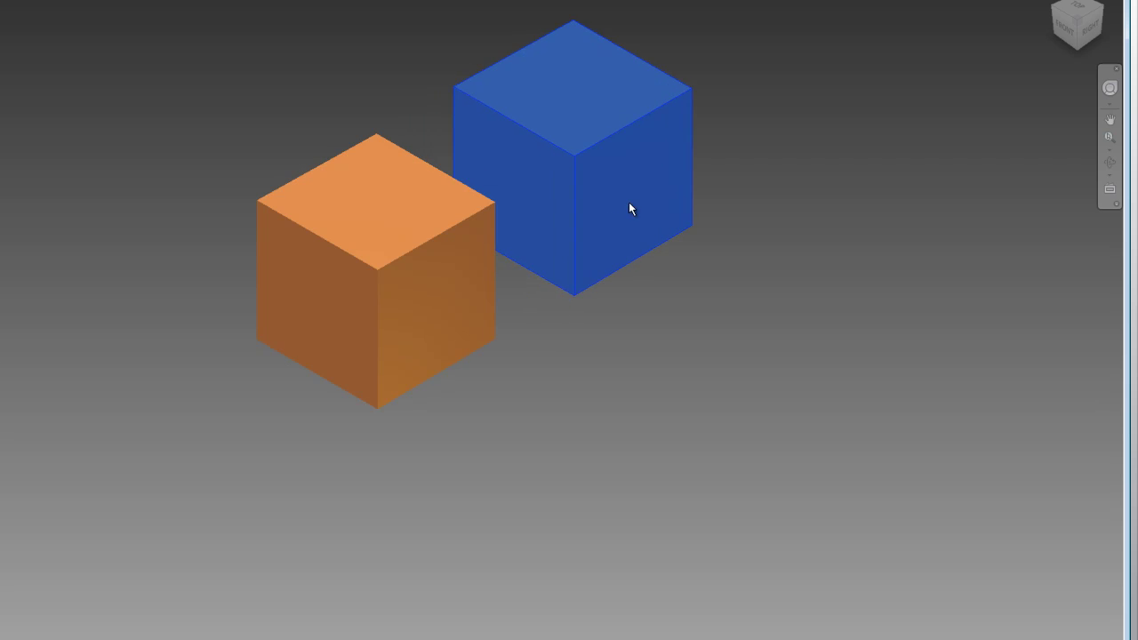
left_click_drag(629, 209, 713, 323)
- Mate the green cube's front face against the orange cube's right face as Mate:1
scroll(221, 126, "up", 4)
right_click(221, 126)
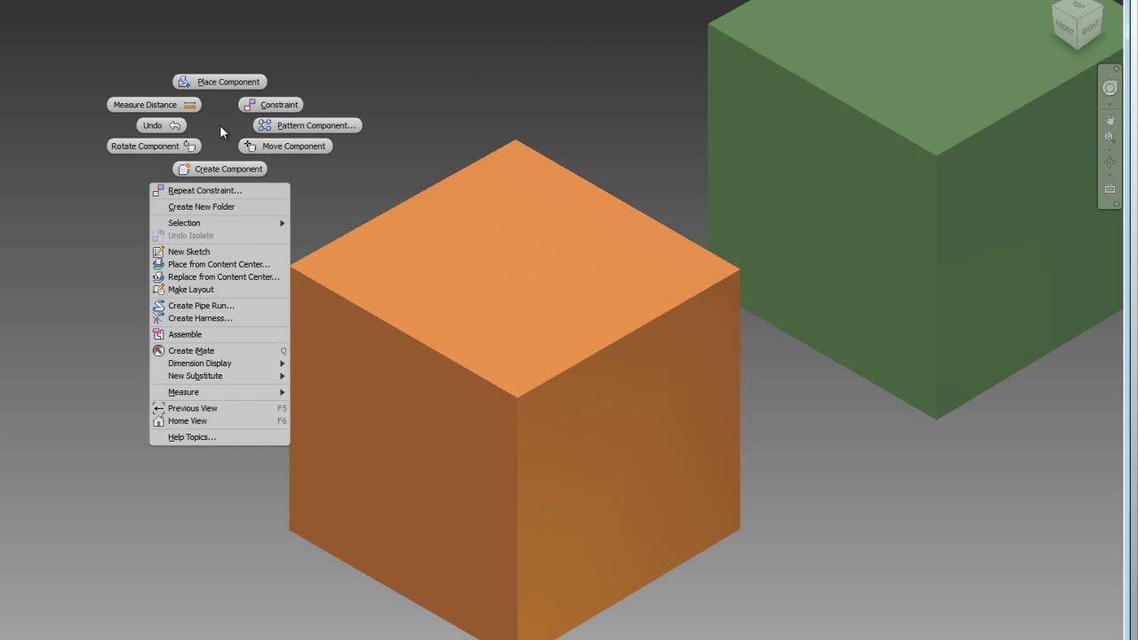
left_click(265, 102)
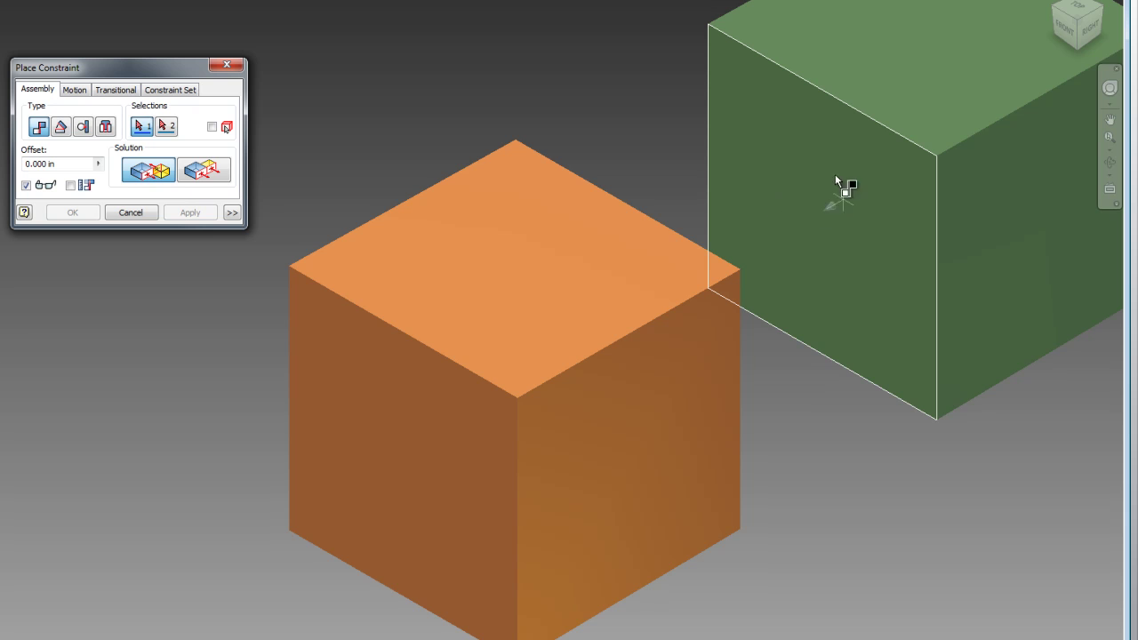
left_click(812, 196)
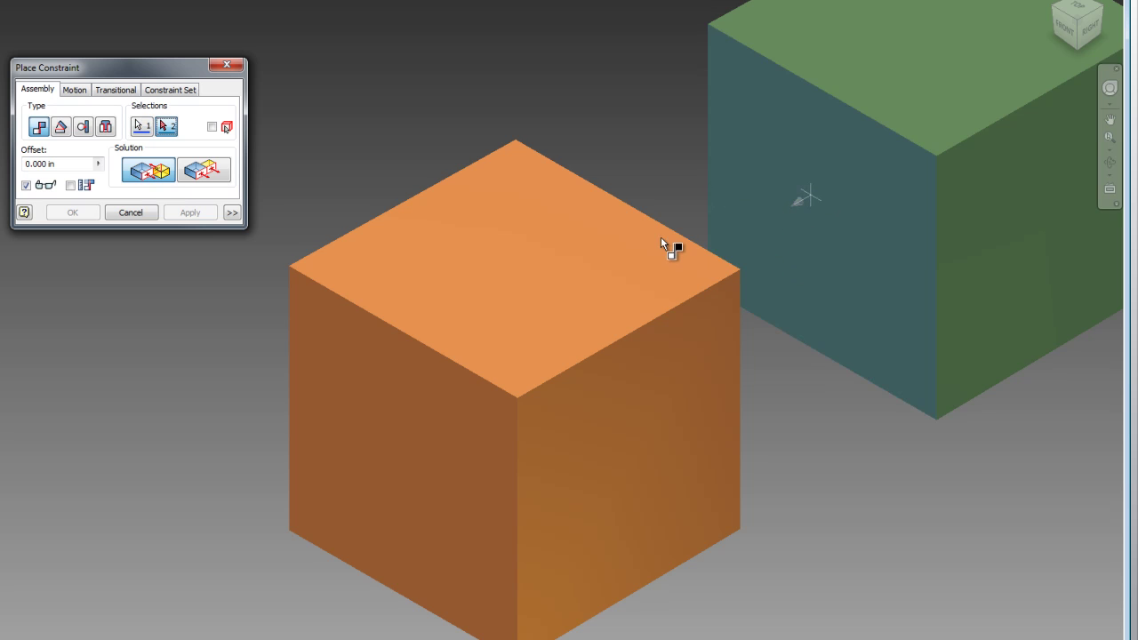
left_click(1101, 11)
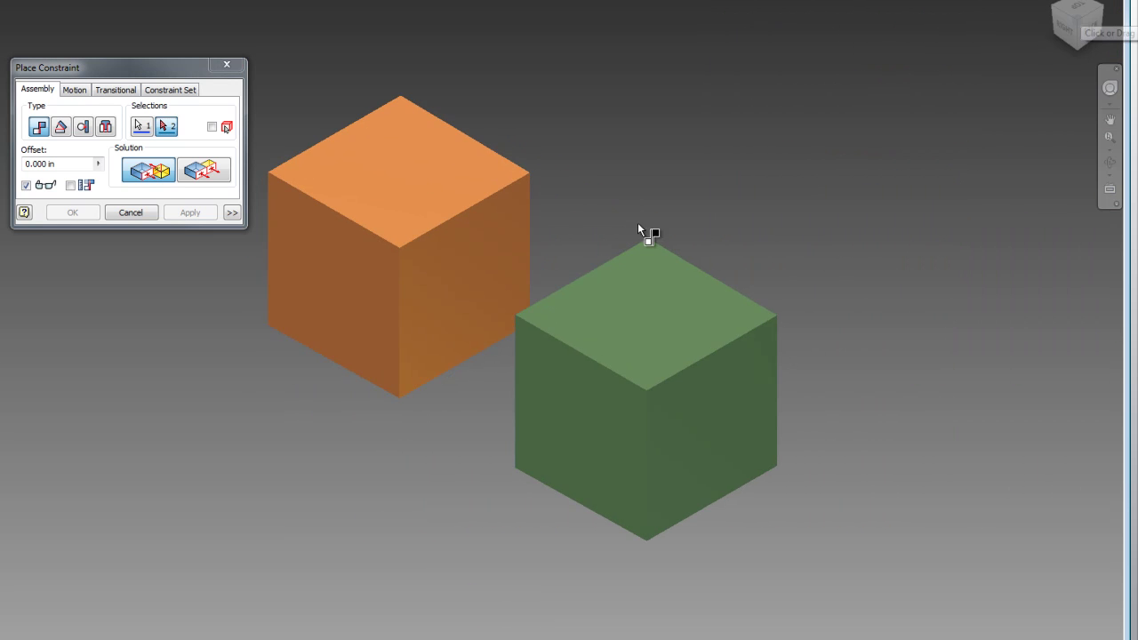
left_click(460, 290)
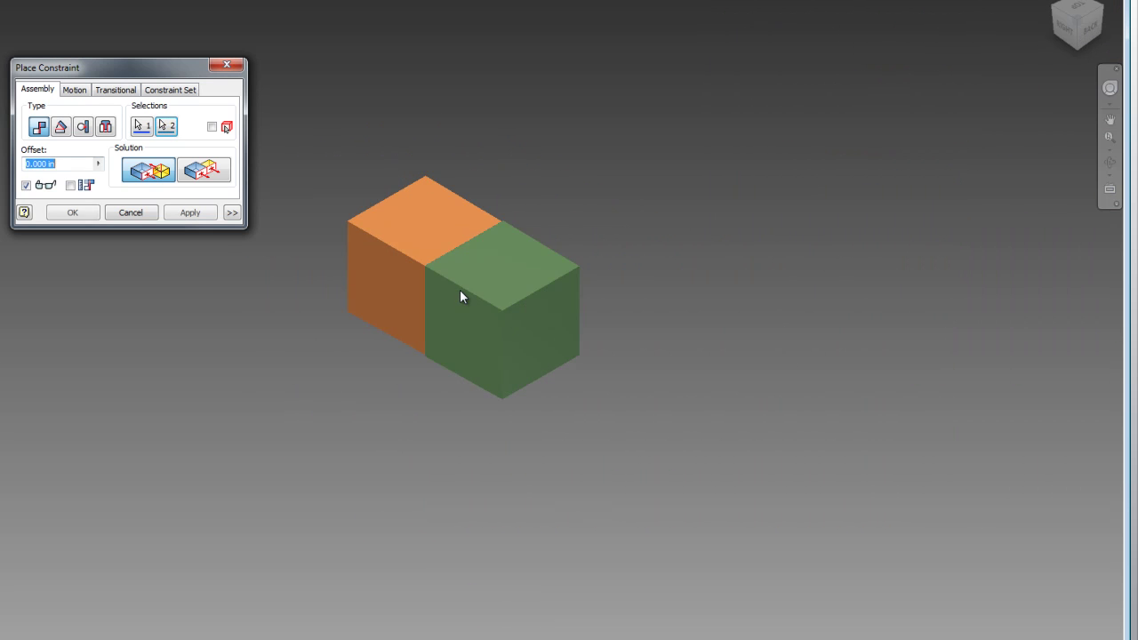
left_click(189, 214)
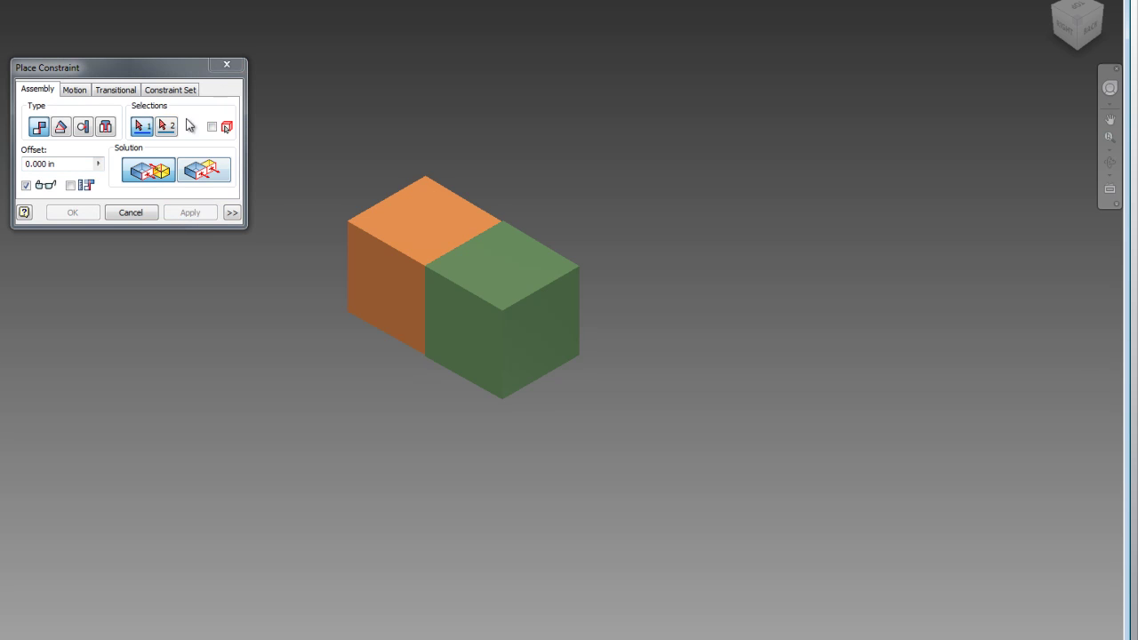
left_click(133, 213)
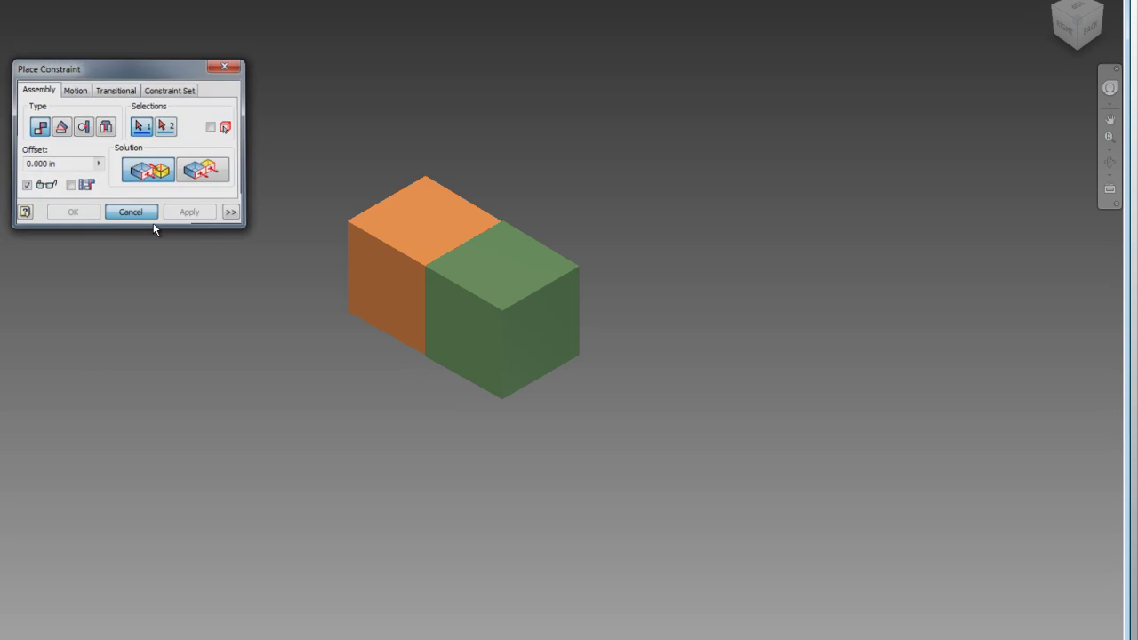
left_click(511, 279)
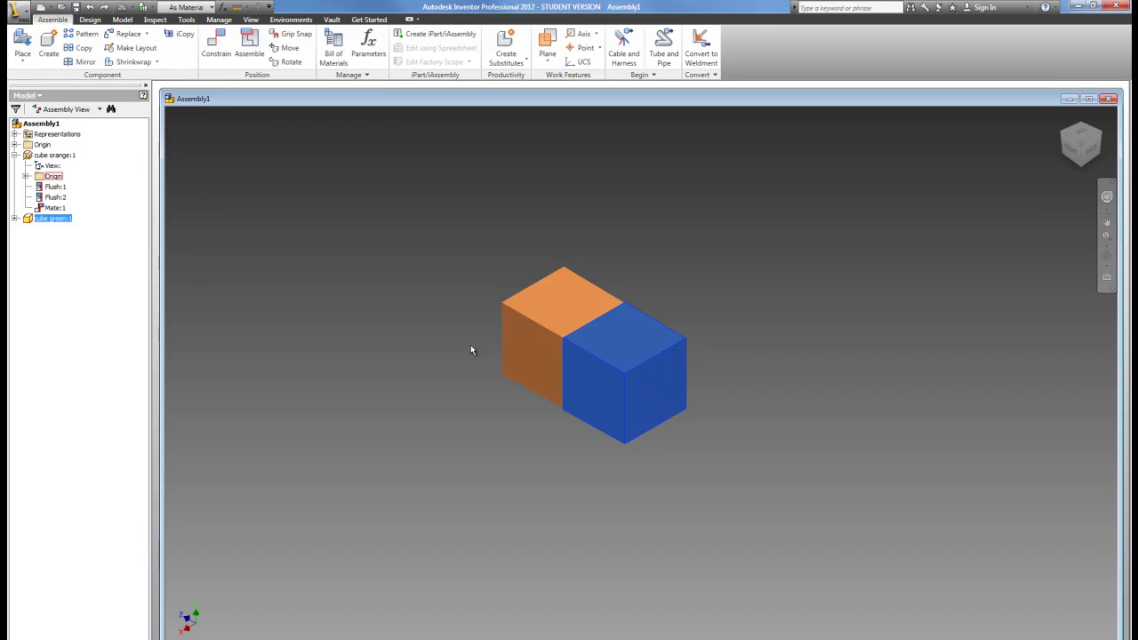
- Insert a single cube grey part, cube grey:1, to the left of the orange and green cubes
left_click(735, 255)
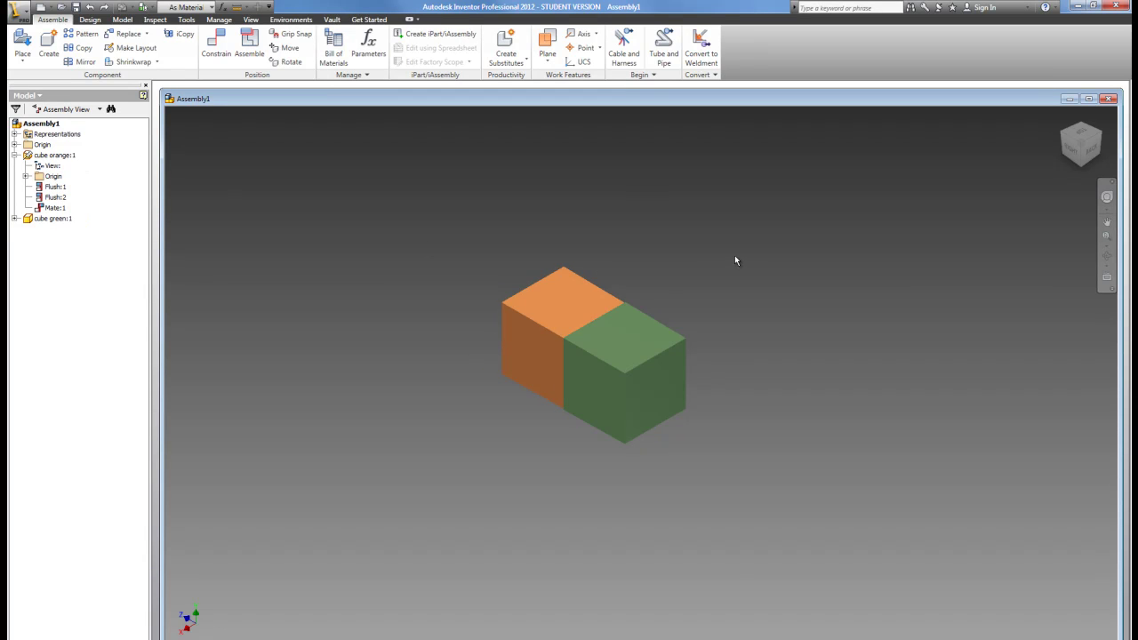
right_click(810, 283)
left_click(814, 244)
left_click_drag(737, 290, 739, 334)
left_click(535, 326)
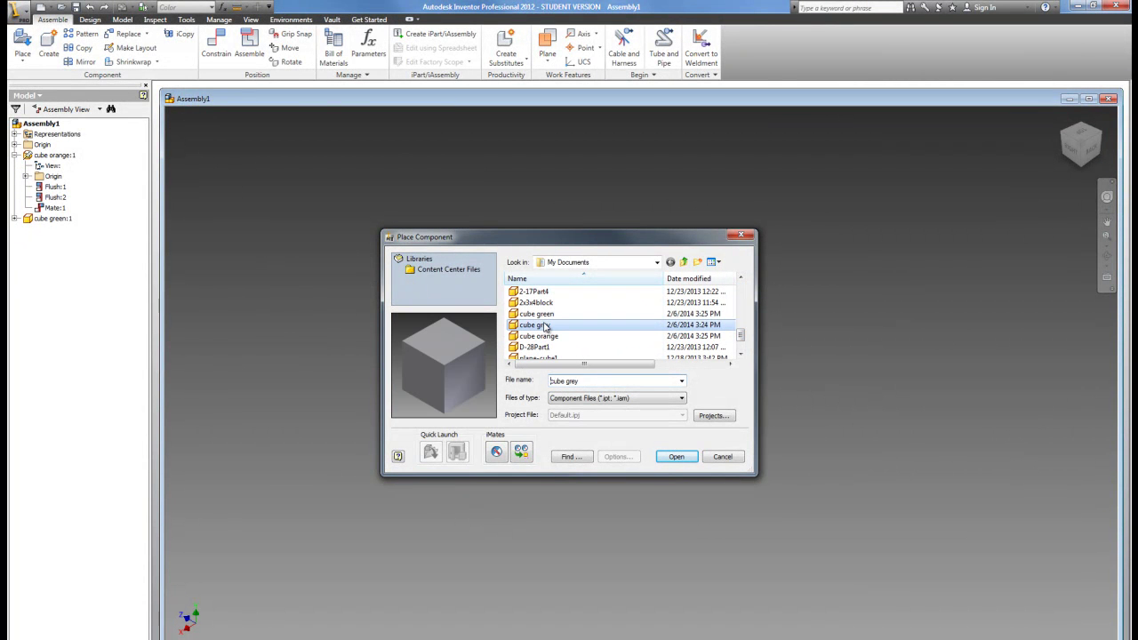
left_click(676, 457)
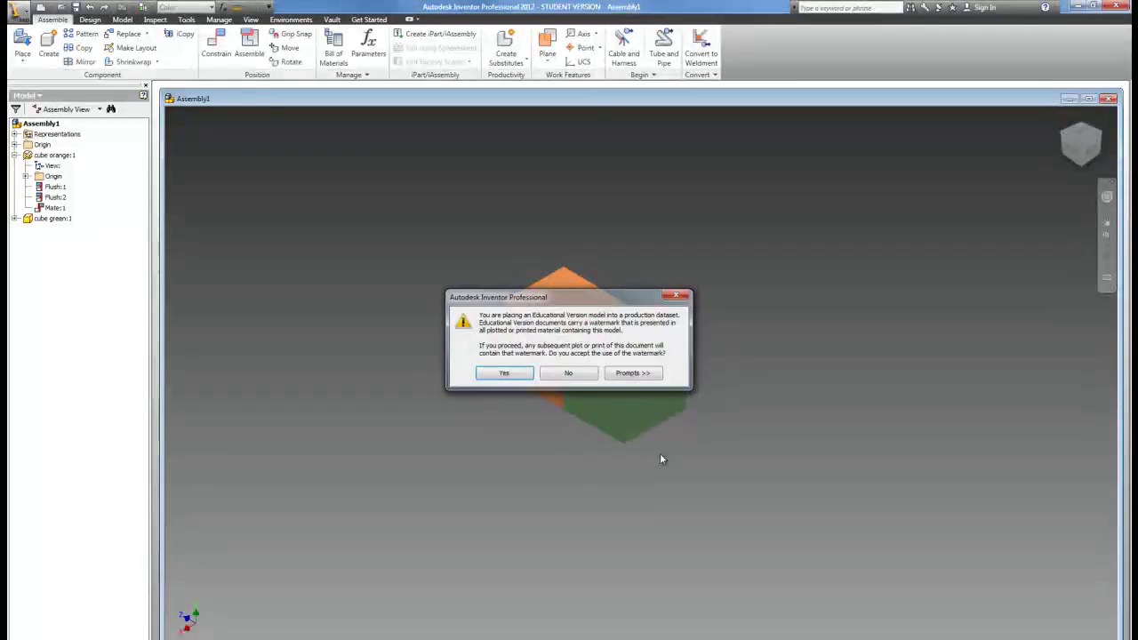
left_click(522, 373)
left_click(427, 272)
right_click(376, 346)
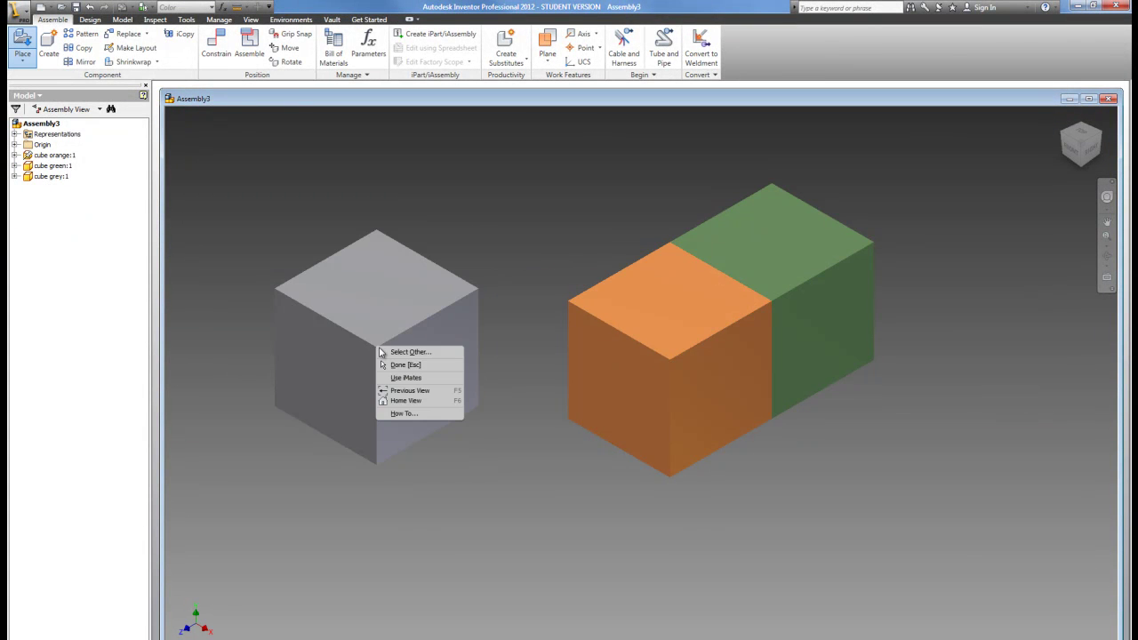
left_click(418, 368)
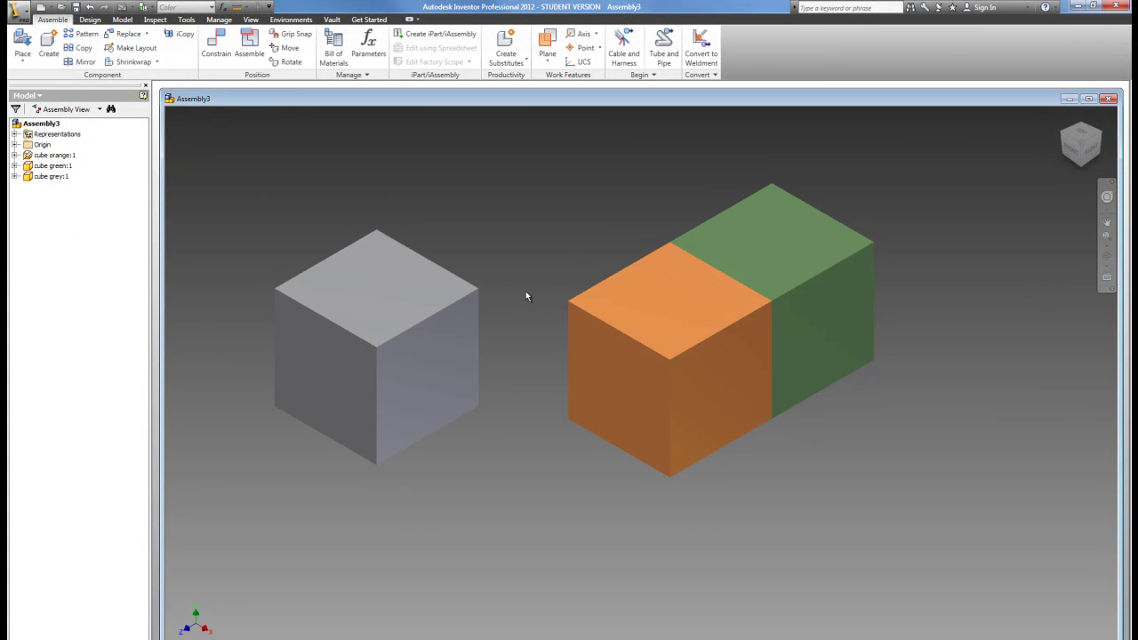
- Constrain the grey cube's right face flush to the orange cube, then constrain their front faces
right_click(307, 148)
left_click(339, 124)
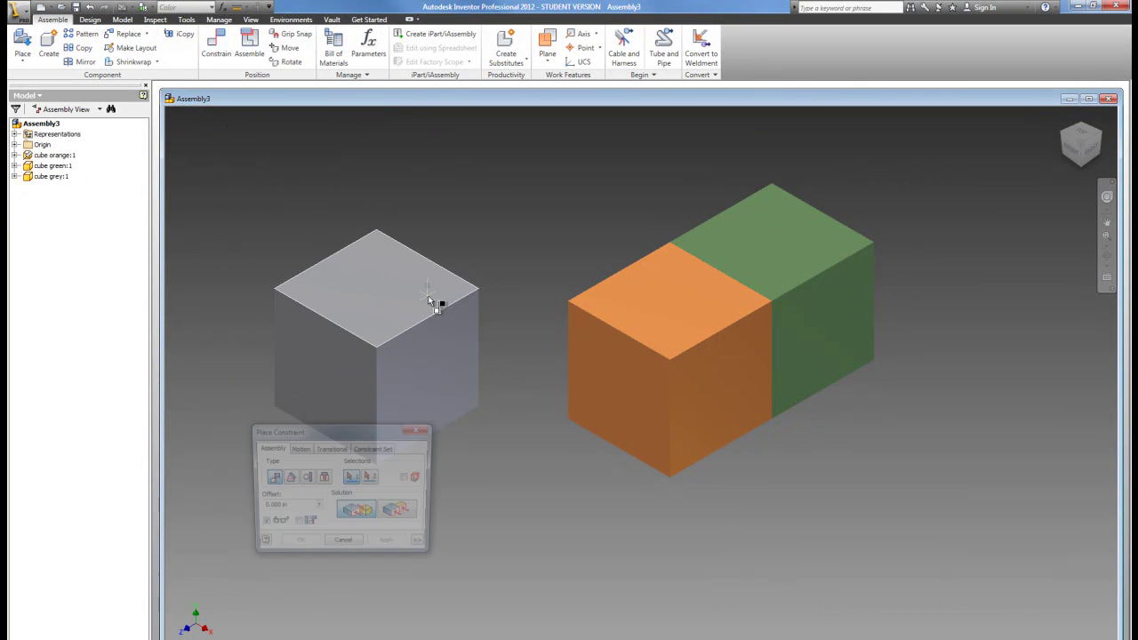
left_click(414, 511)
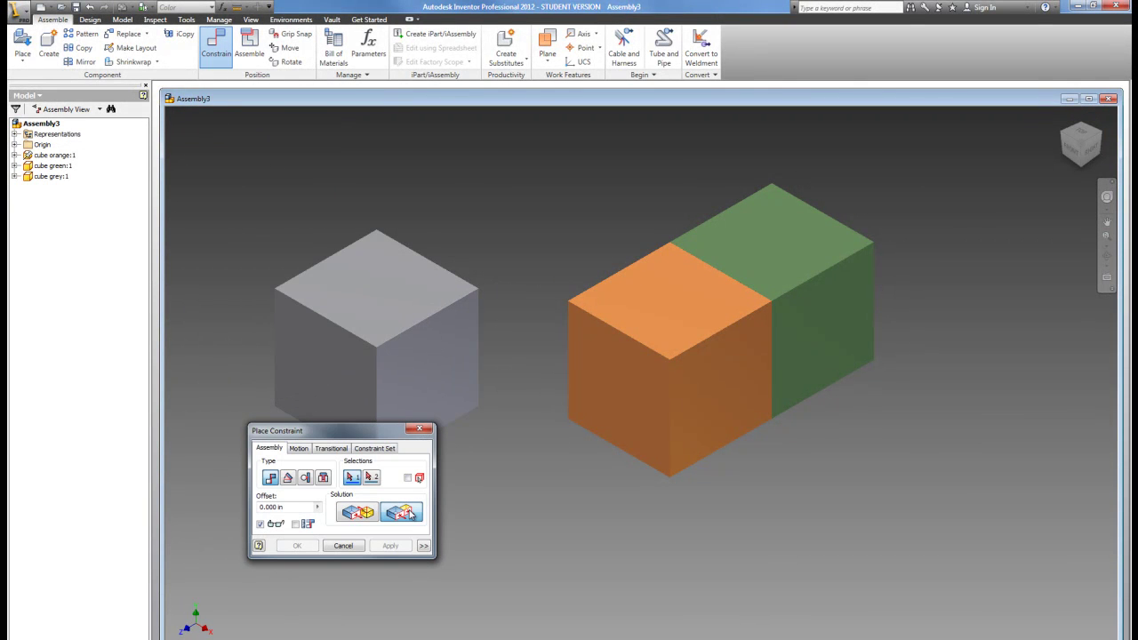
left_click(472, 391)
left_click(692, 396)
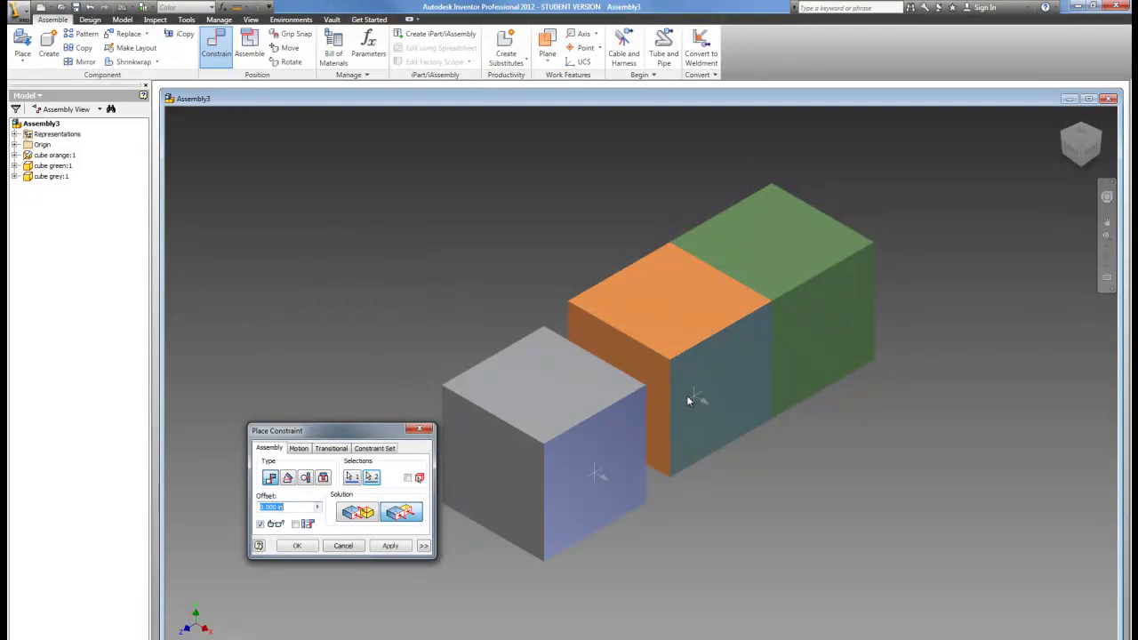
left_click(402, 546)
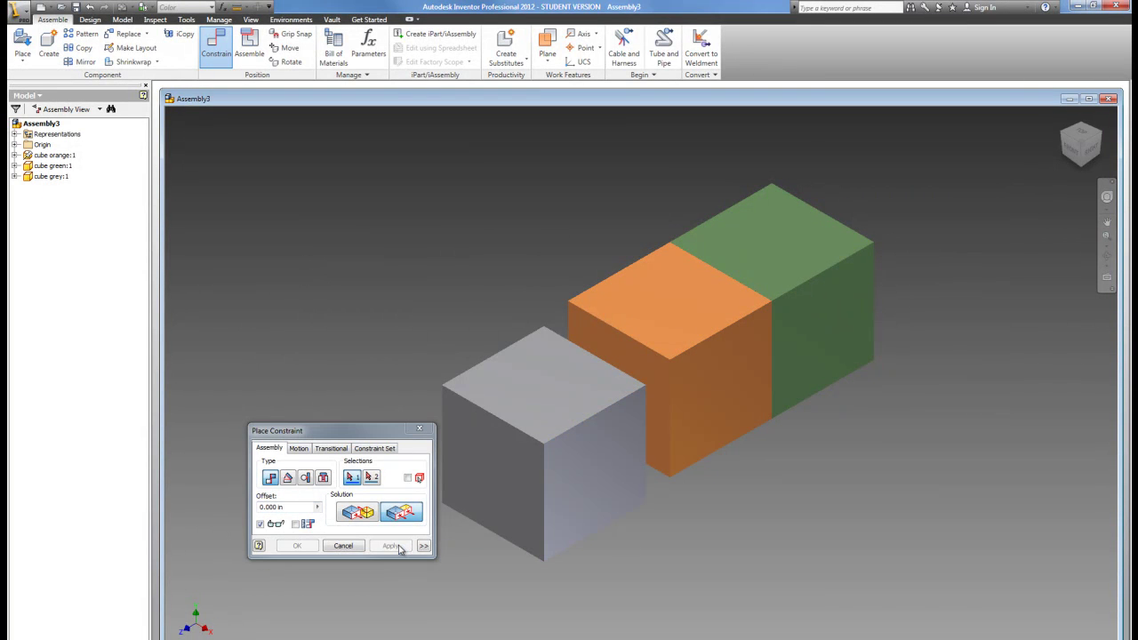
left_click(521, 474)
left_click(642, 356)
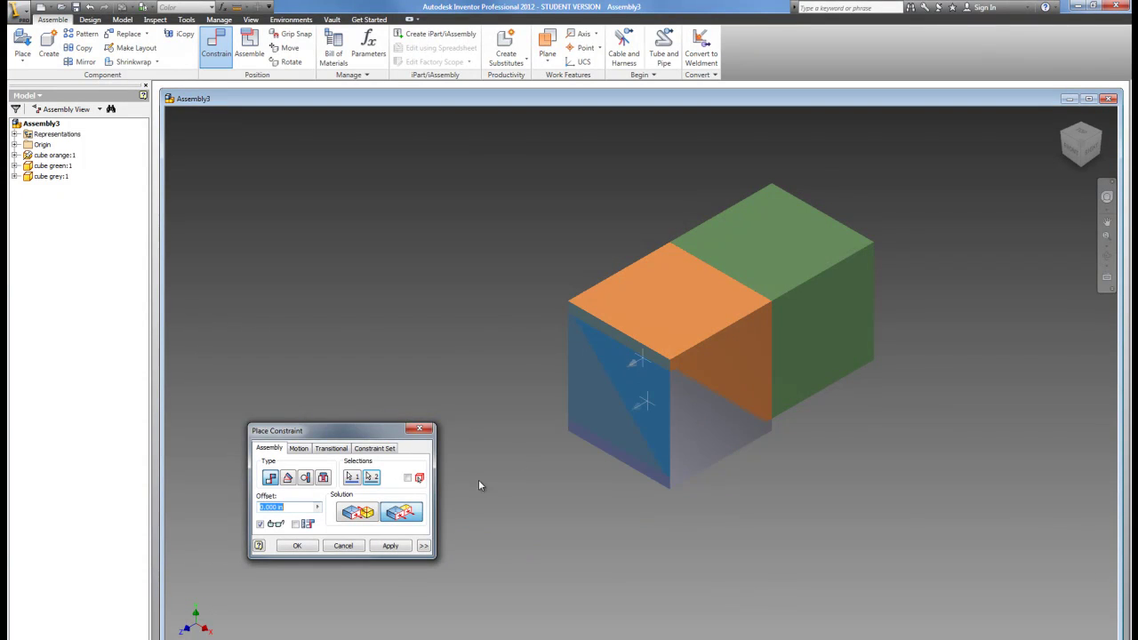
left_click(390, 545)
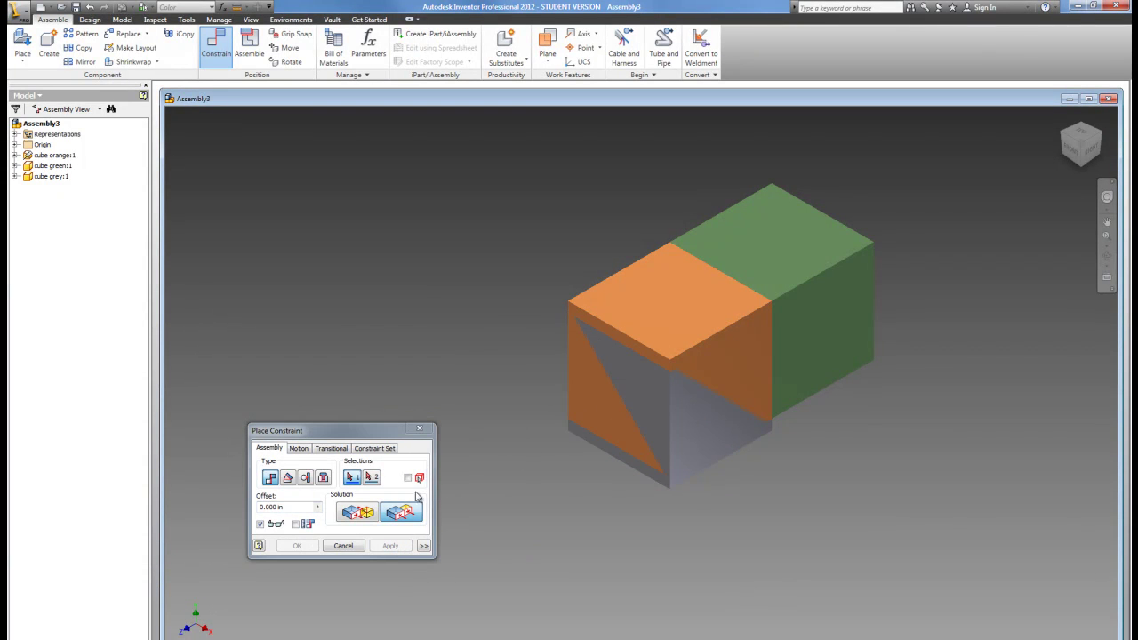
left_click(347, 546)
- Lift the grey cube and mate its bottom face onto the orange cube's top face
left_click_drag(681, 427, 702, 238)
right_click(396, 304)
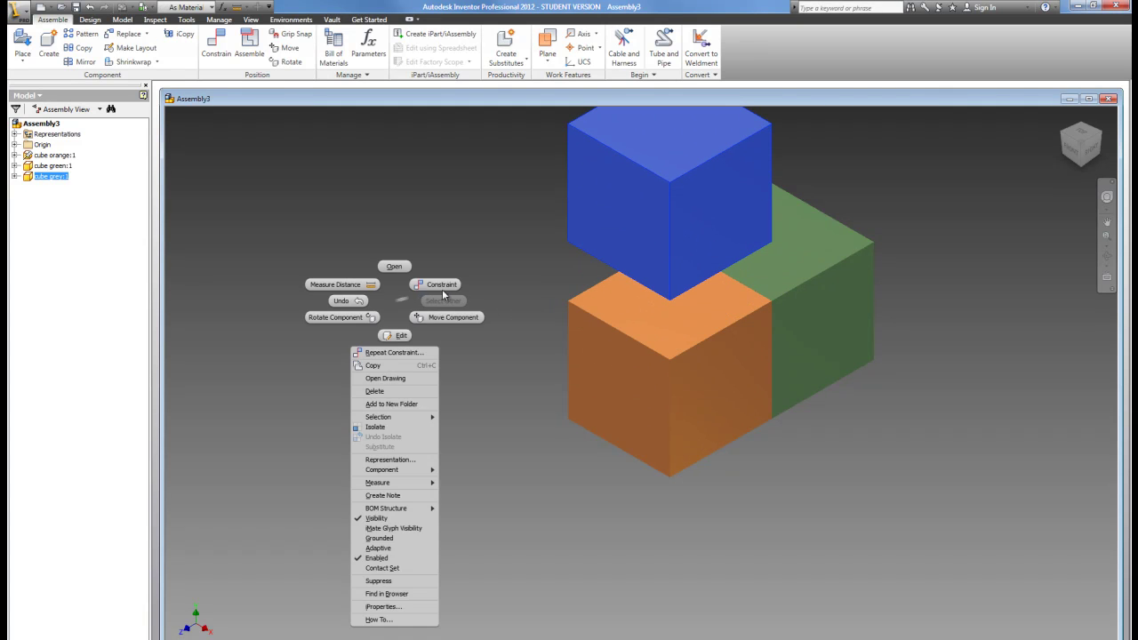
left_click(440, 284)
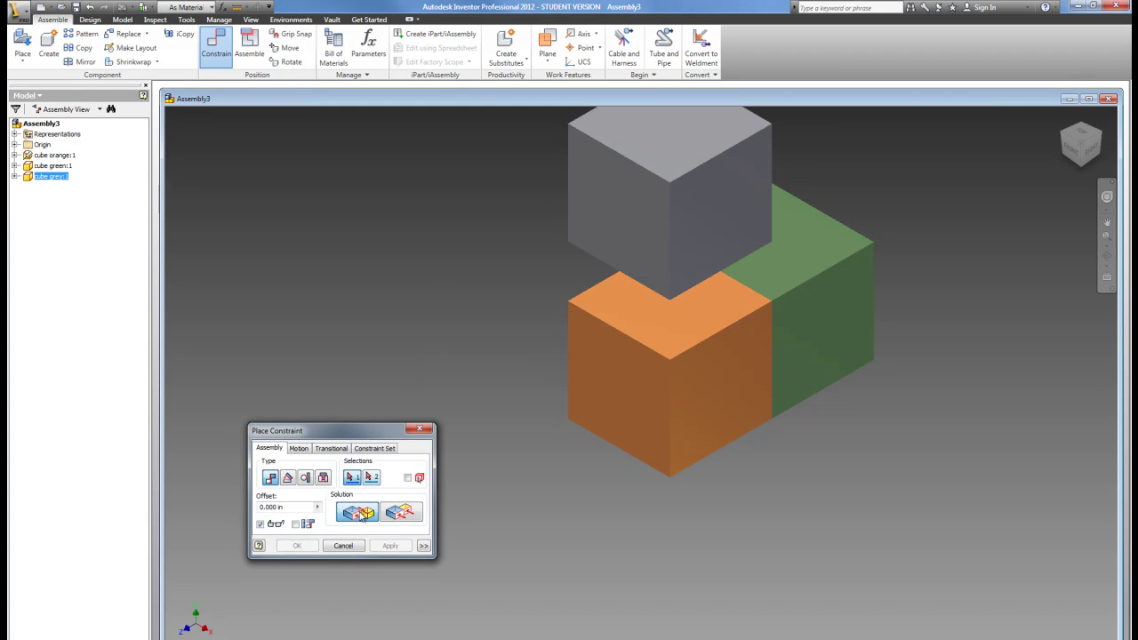
left_click(665, 328)
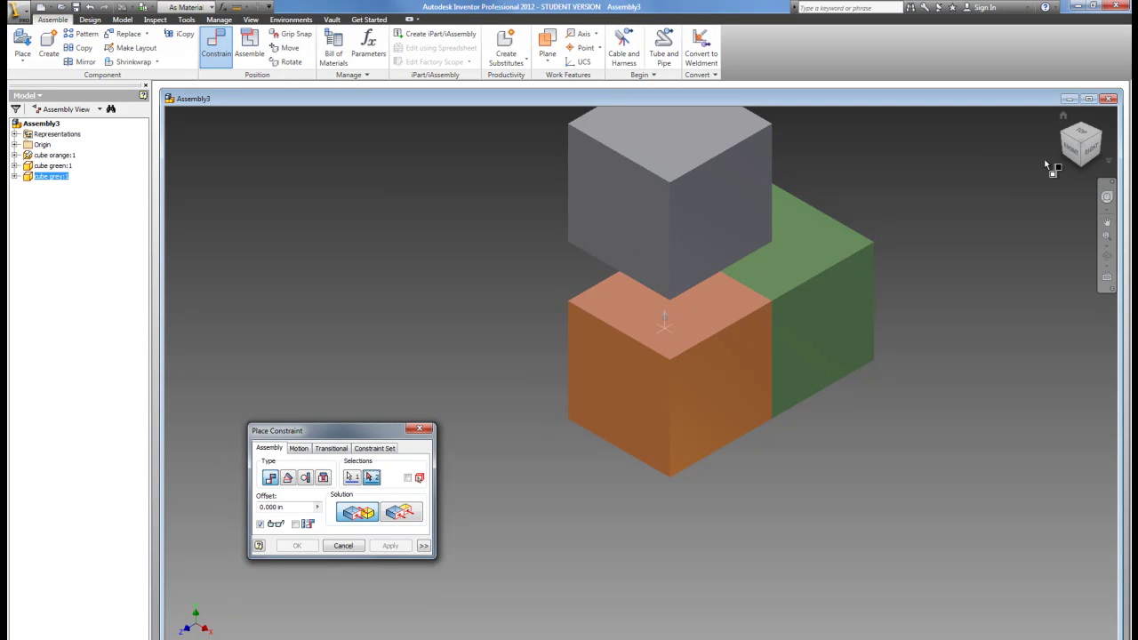
left_click(1084, 167)
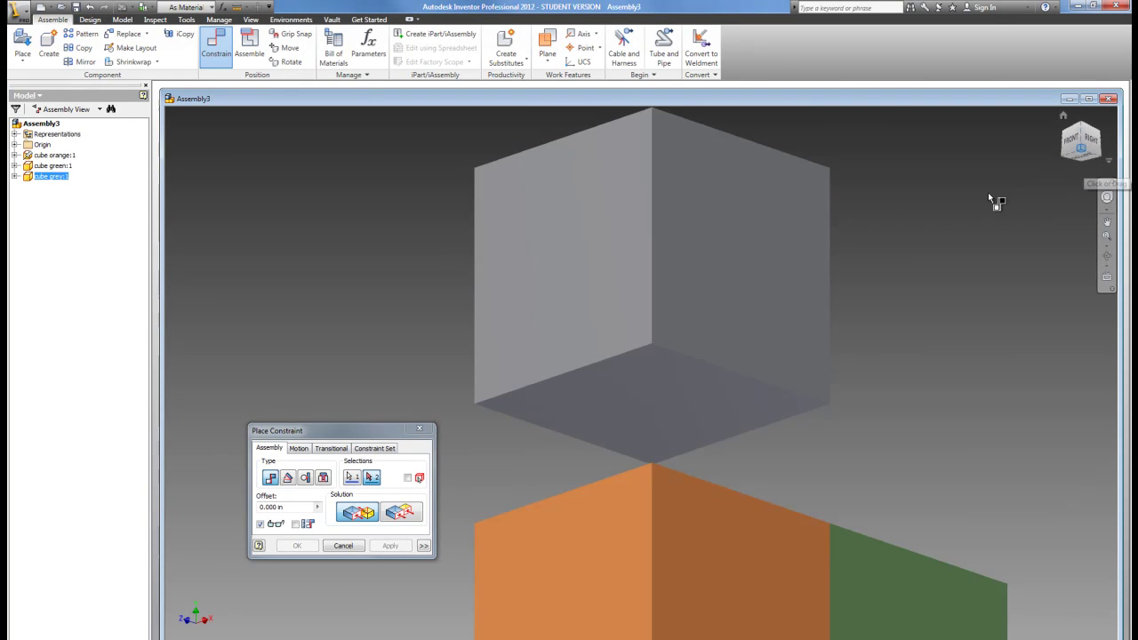
left_click(682, 454)
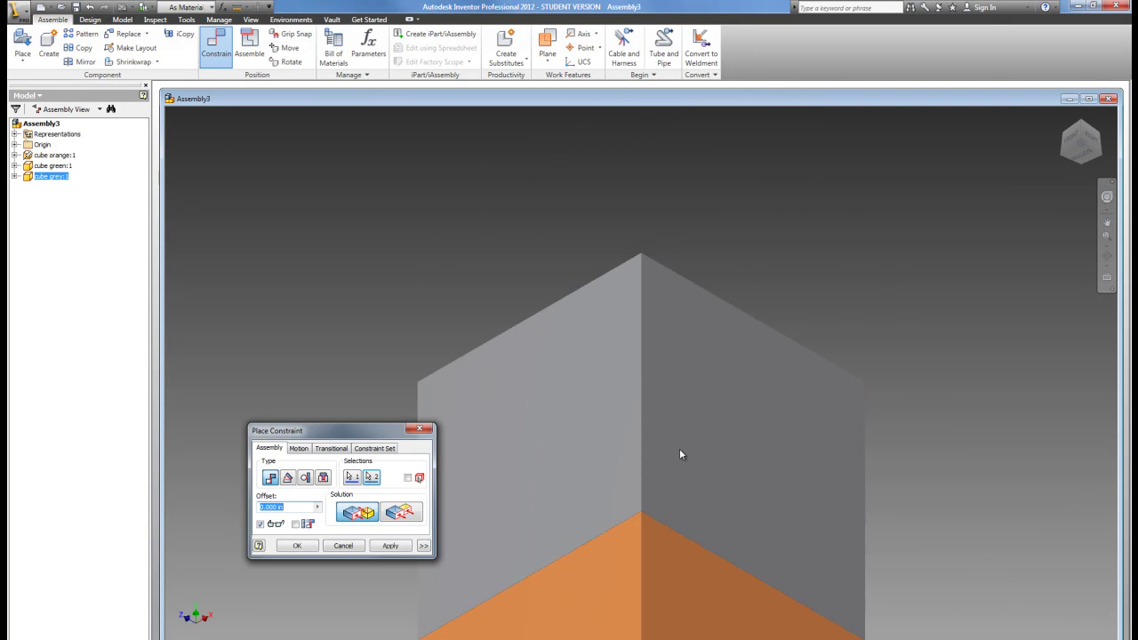
left_click(393, 546)
left_click(421, 432)
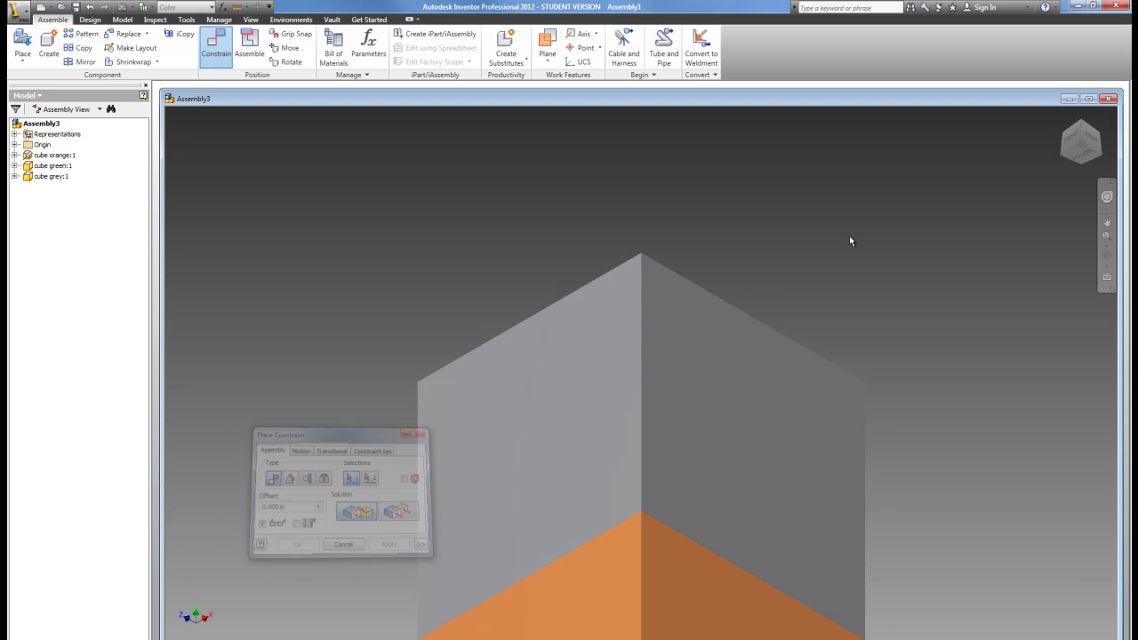
- Show the three-cube assembly in its home isometric view, briefly orbiting before returning home with F6
left_click(1065, 116)
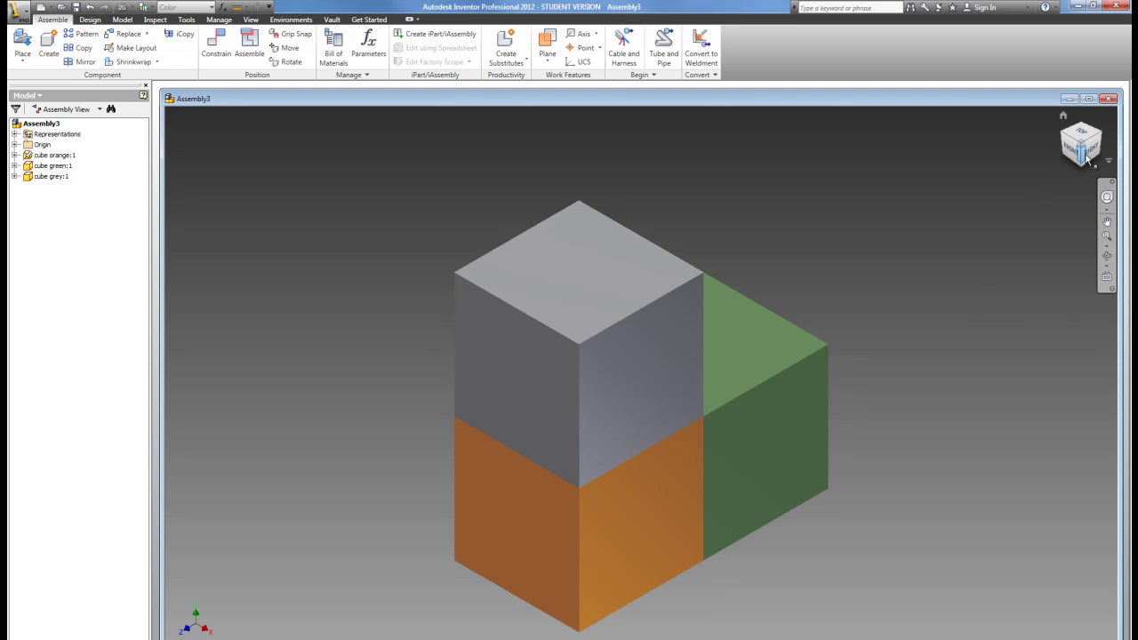
middle_click_drag(1053, 267, 1000, 582, "shift")
key("F6")
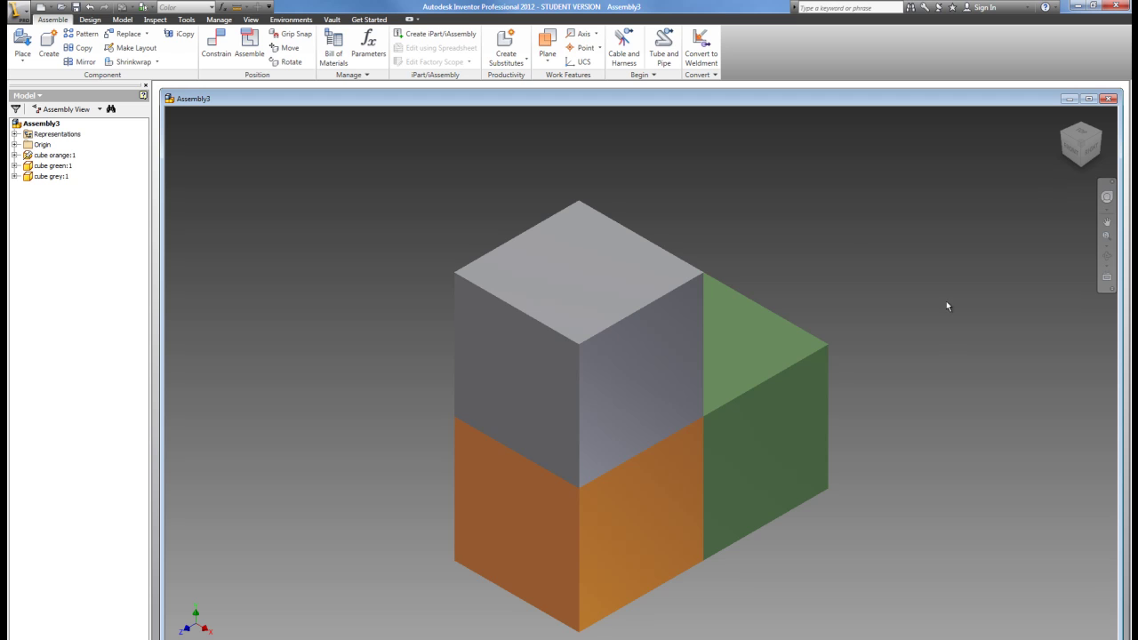
- Save the assembly as Assembly3.iam in My Documents
left_click(75, 7)
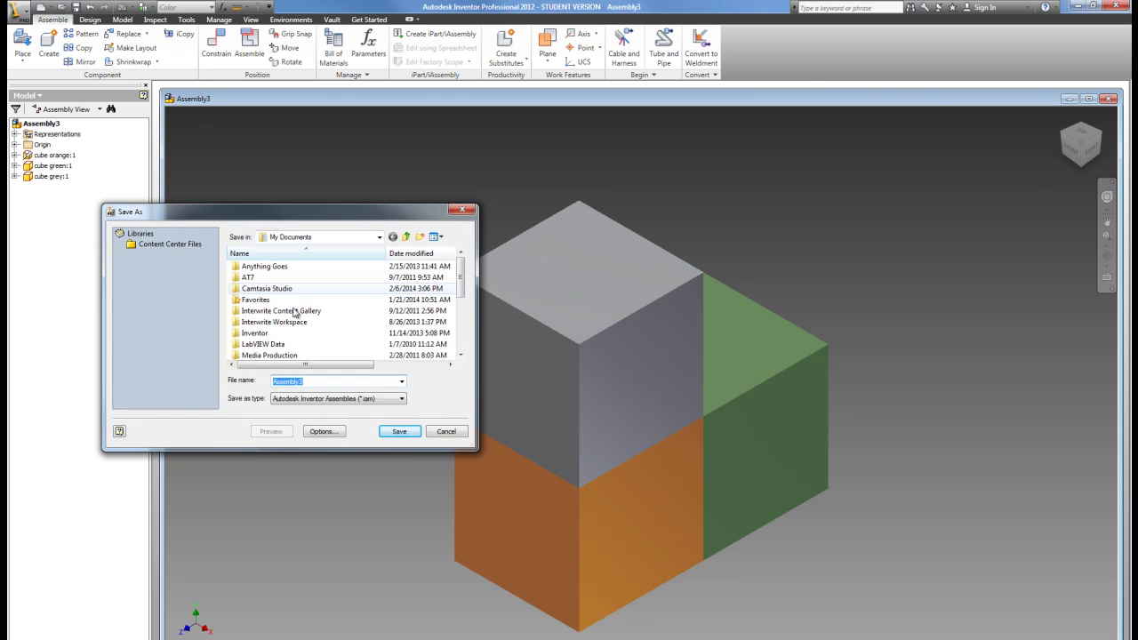
left_click(396, 434)
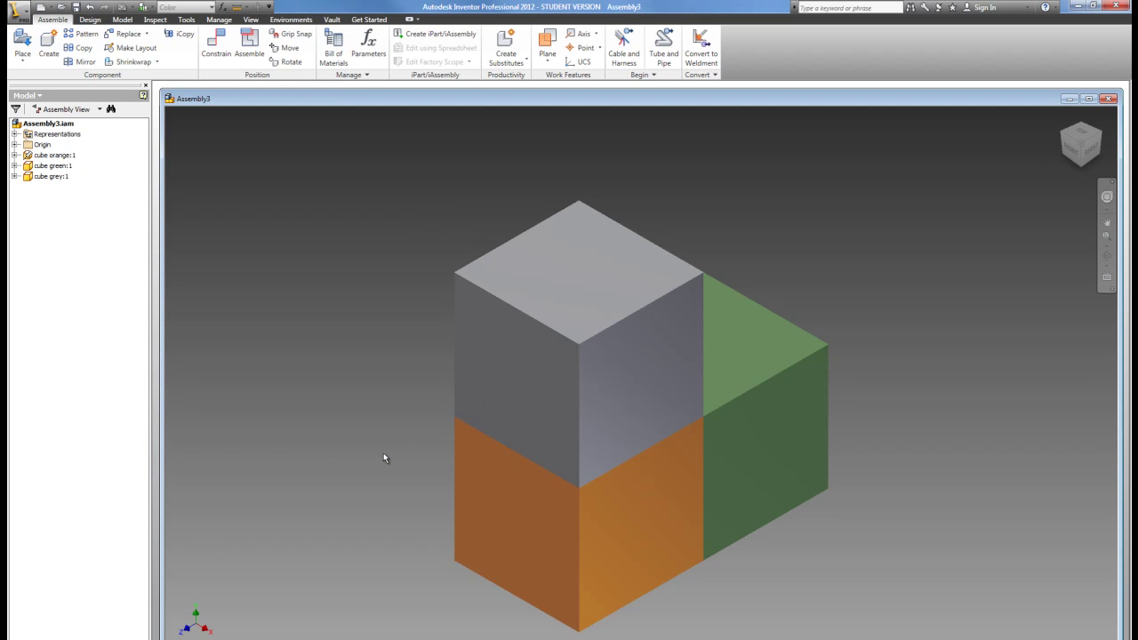